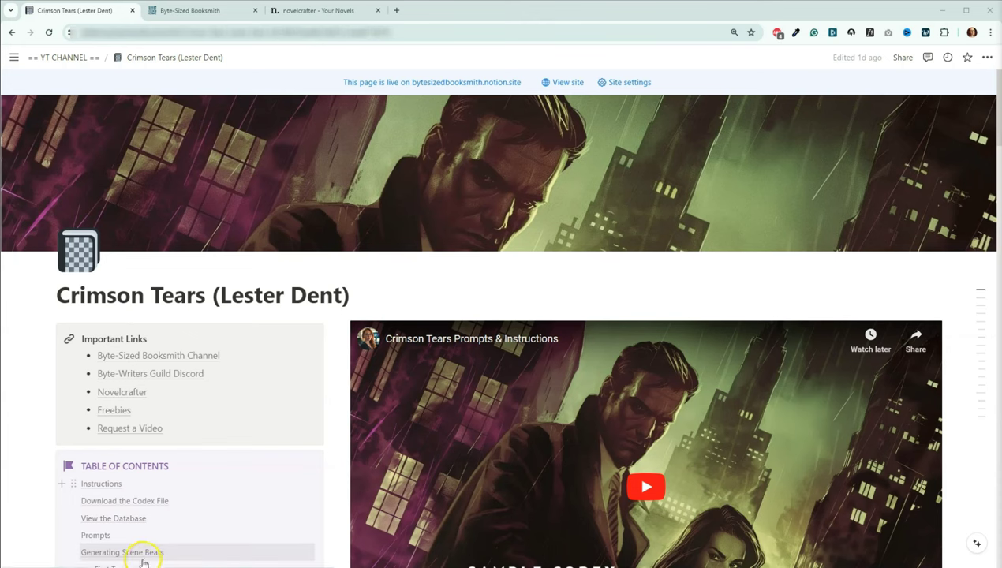
Review the Crimson Tears page's instructions, codex download, database link and story development prompts
scroll(335, 364, down, 1)
scroll(335, 364, down, 3)
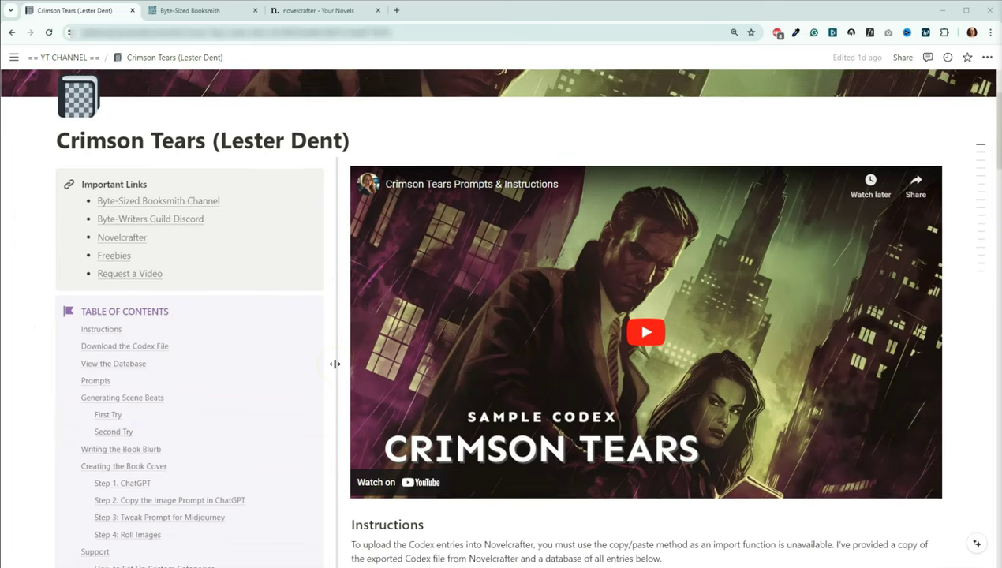
scroll(334, 364, down, 5)
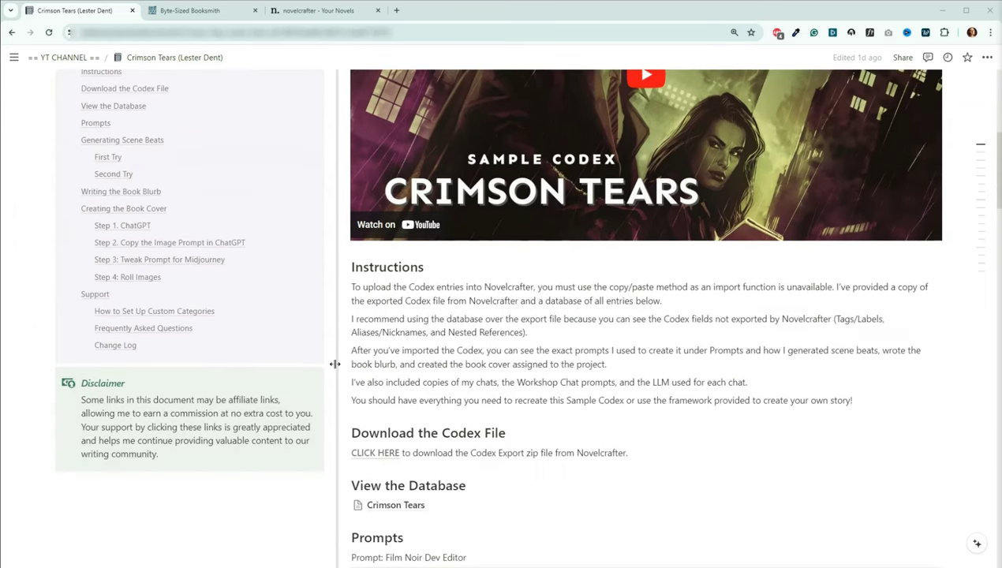
scroll(336, 331, up, 1)
scroll(337, 332, down, 6)
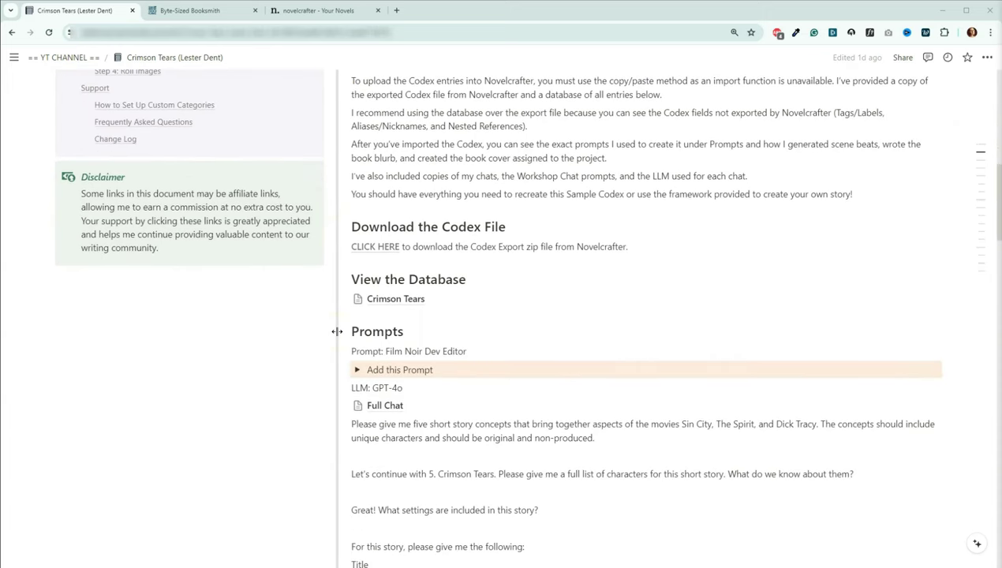
scroll(337, 332, down, 1)
scroll(320, 341, down, 1)
scroll(320, 341, down, 6)
scroll(319, 341, down, 3)
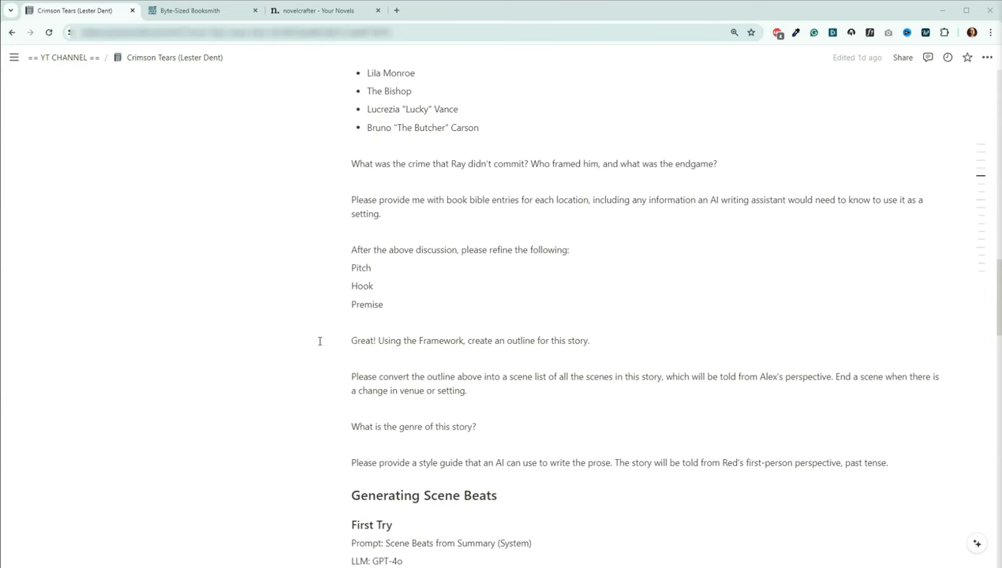
Review the page's sections on scene beats, book blurb, cover creation and support, and return to its beginning
scroll(319, 341, down, 3)
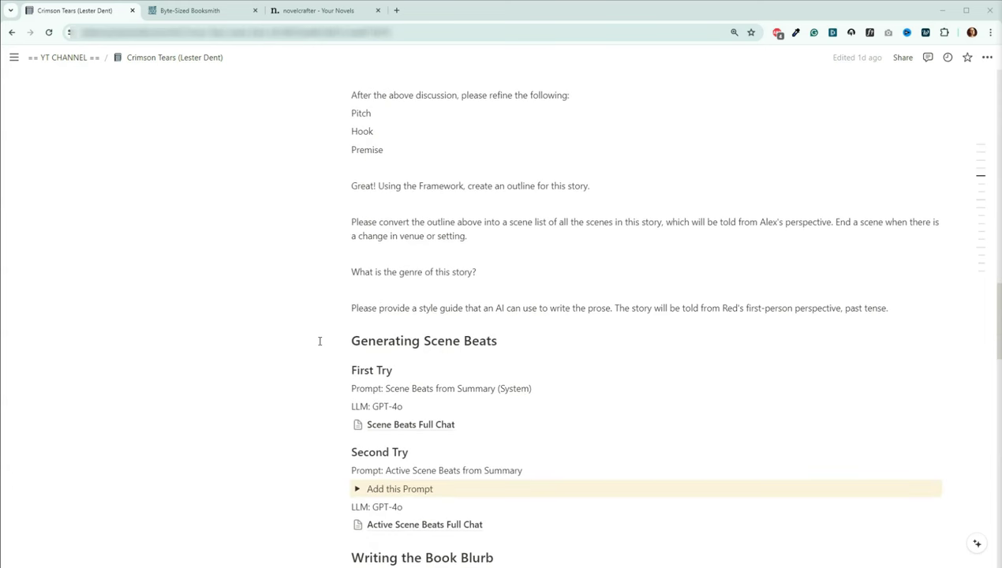
scroll(320, 341, down, 6)
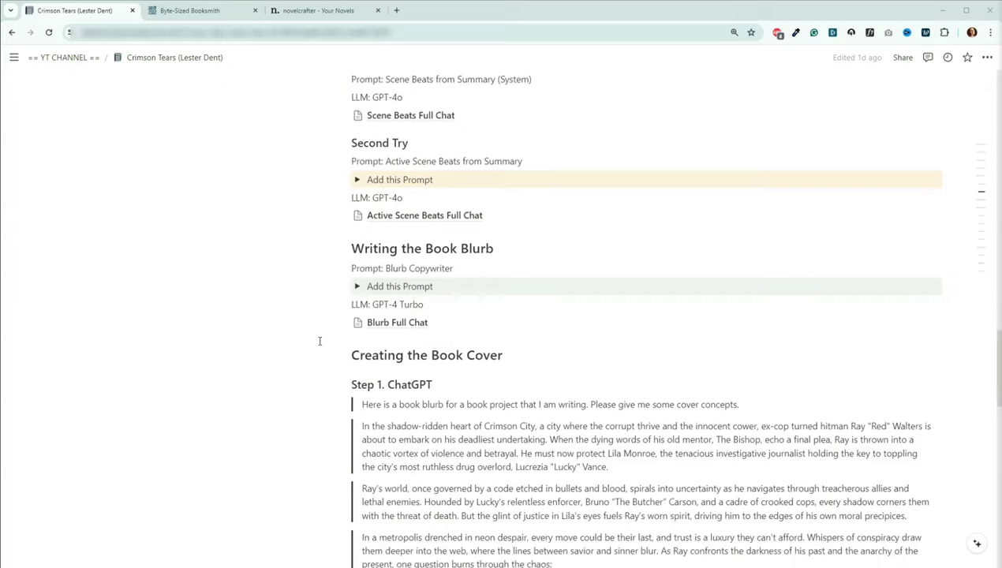
scroll(320, 341, down, 2)
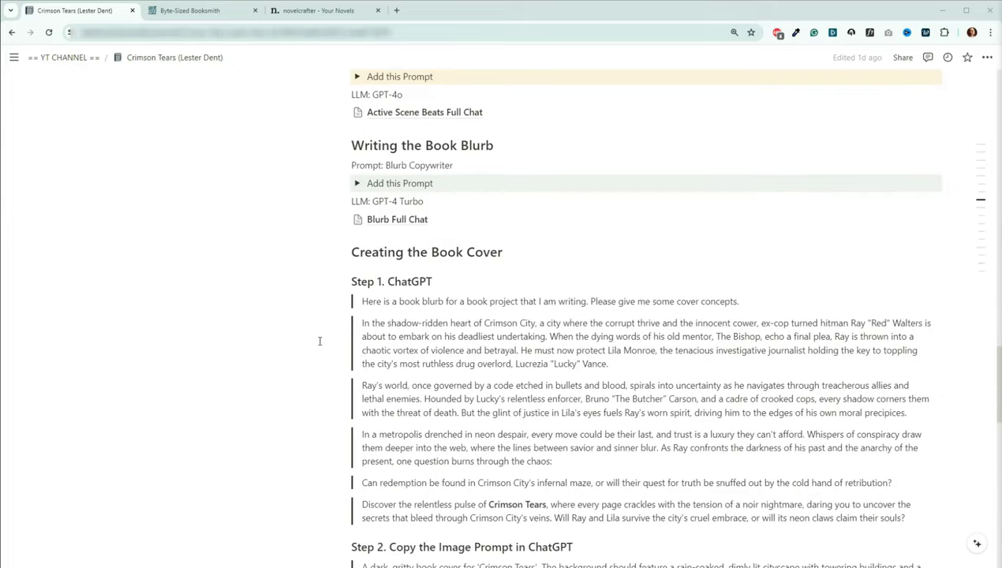
scroll(320, 341, down, 6)
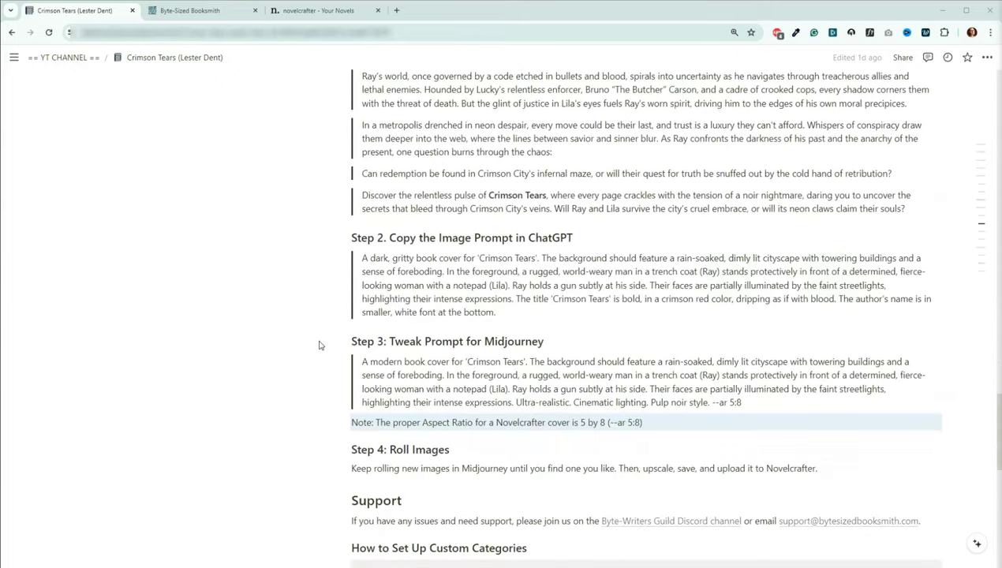
scroll(320, 341, down, 5)
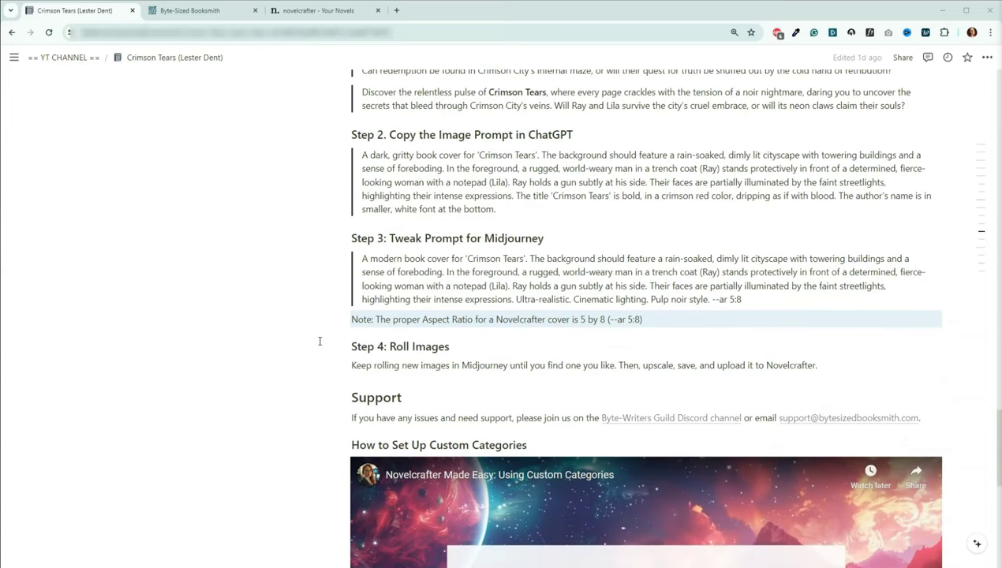
scroll(319, 341, down, 3)
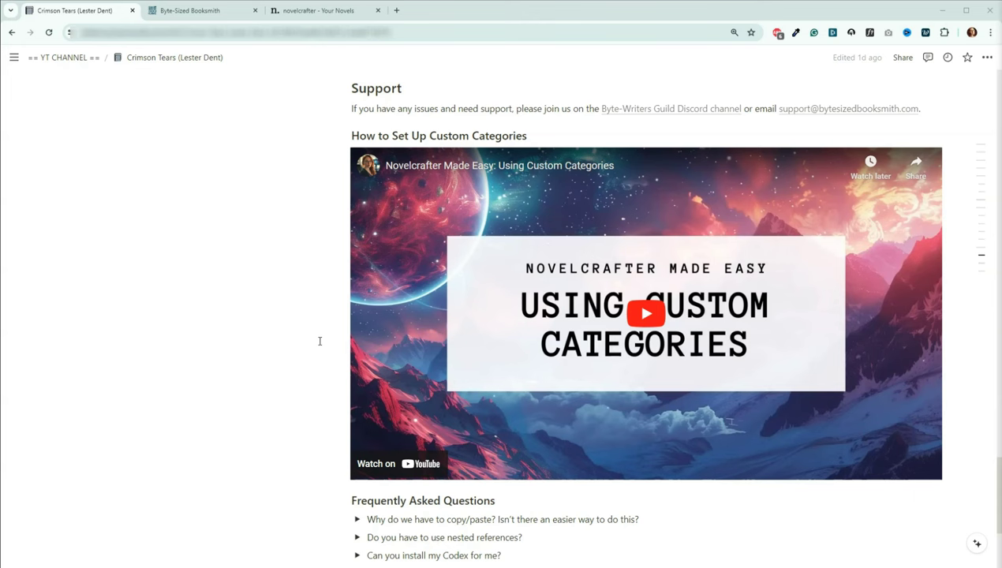
scroll(312, 345, down, 2)
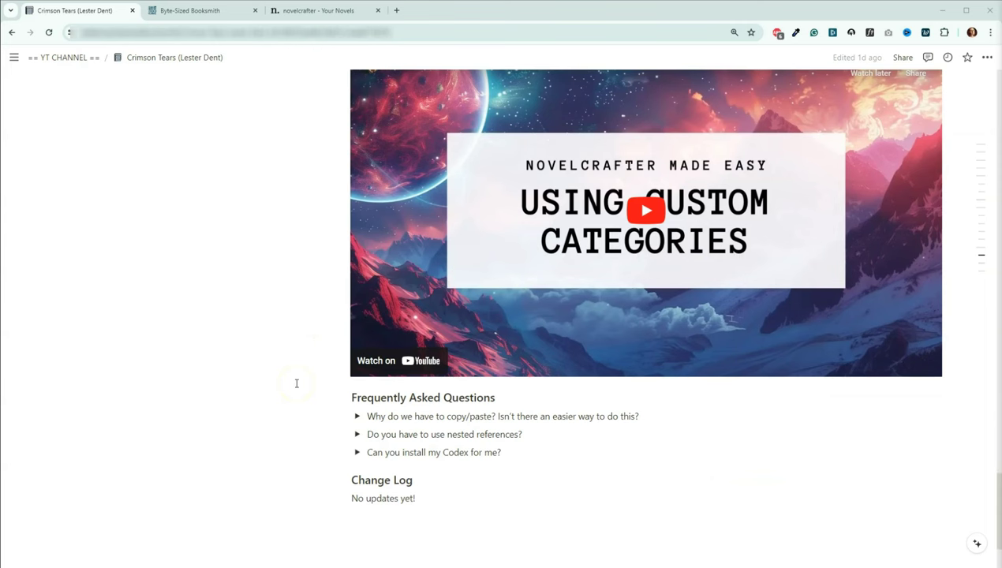
scroll(296, 384, up, 5)
scroll(297, 384, up, 12)
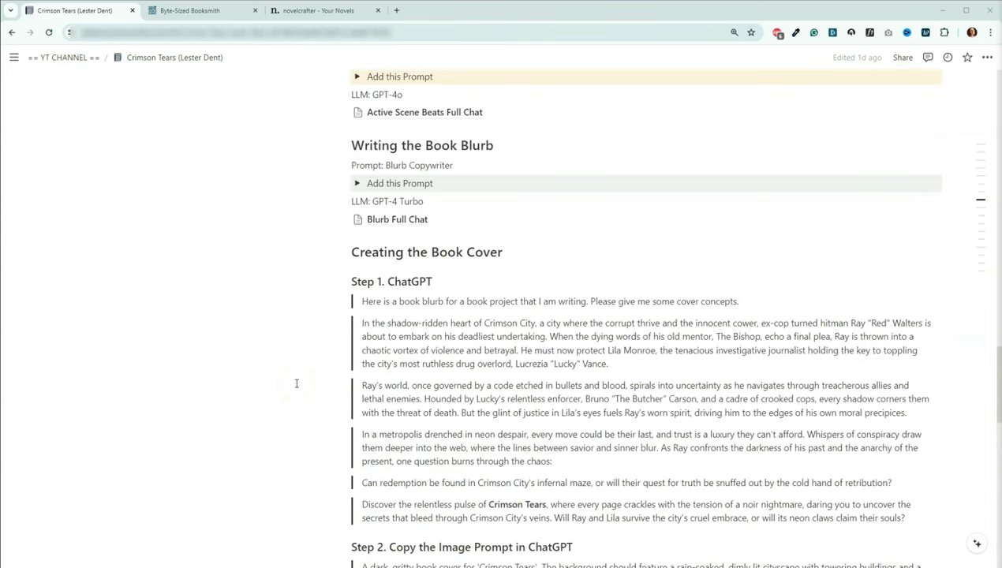
scroll(296, 383, up, 12)
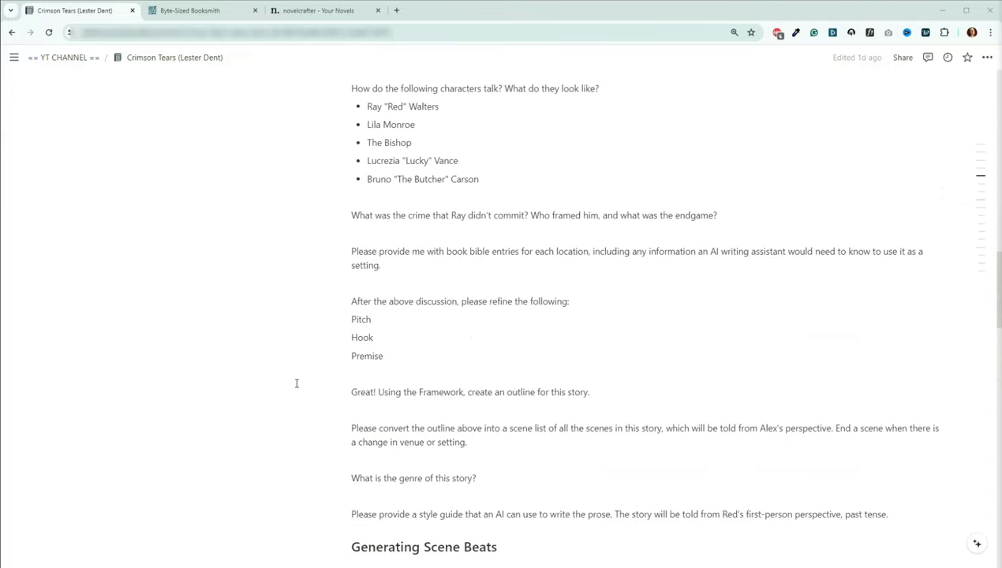
scroll(297, 383, up, 15)
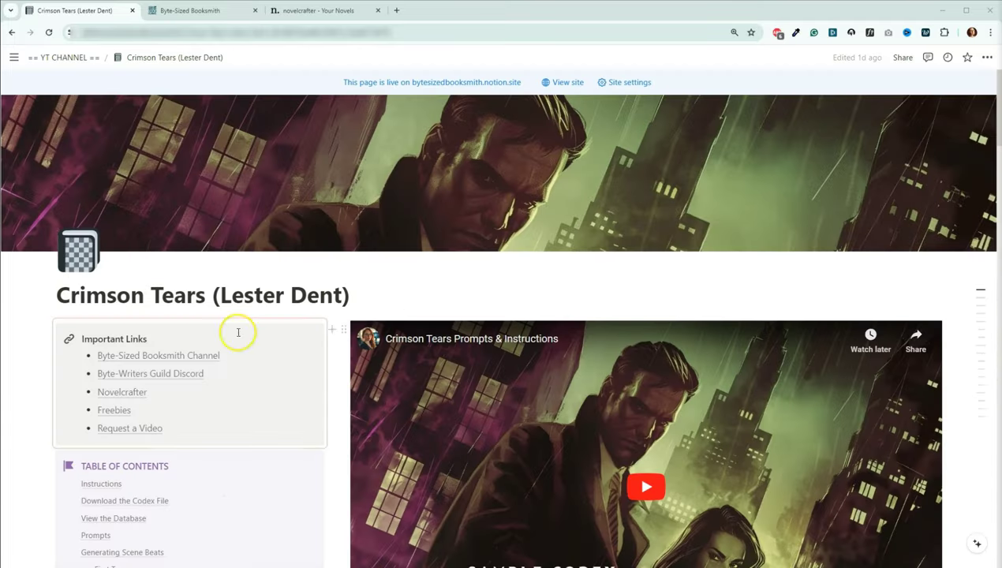
Switch to the Byte-Sized Booksmith site and look over the free resources, including the Crimson Tears and Cipher's Shadow sample codices
click(182, 10)
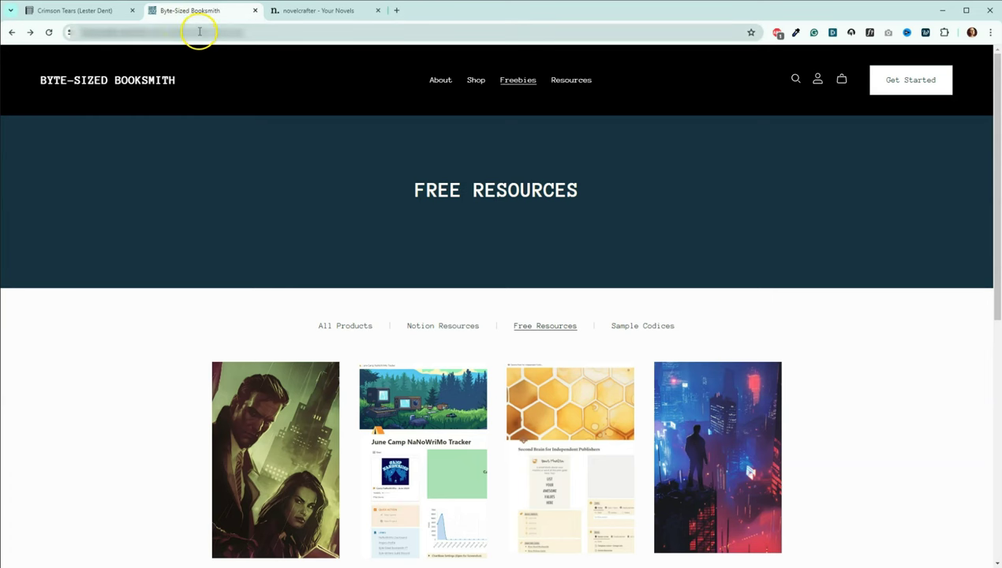
scroll(233, 150, down, 1)
scroll(233, 150, down, 2)
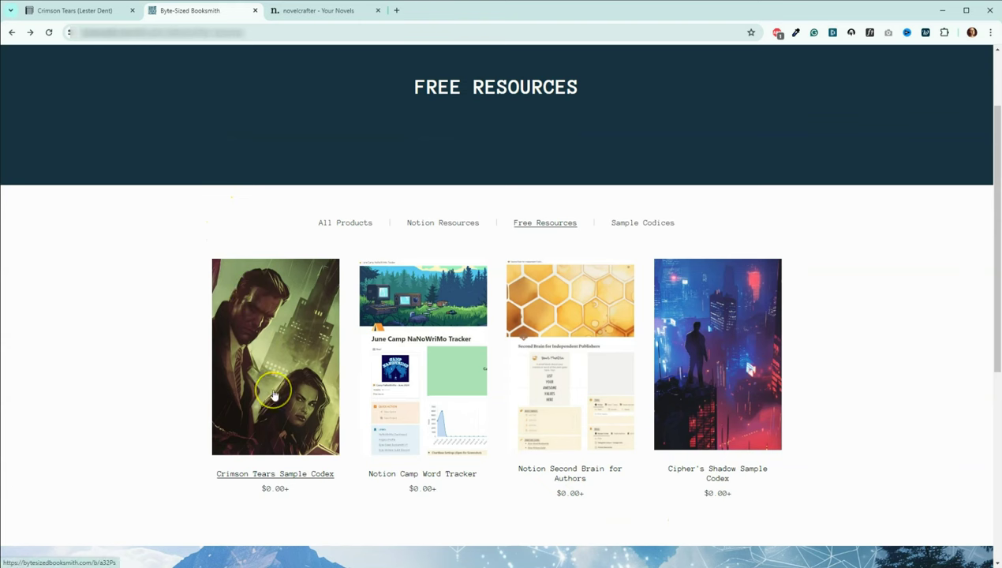
click(673, 481)
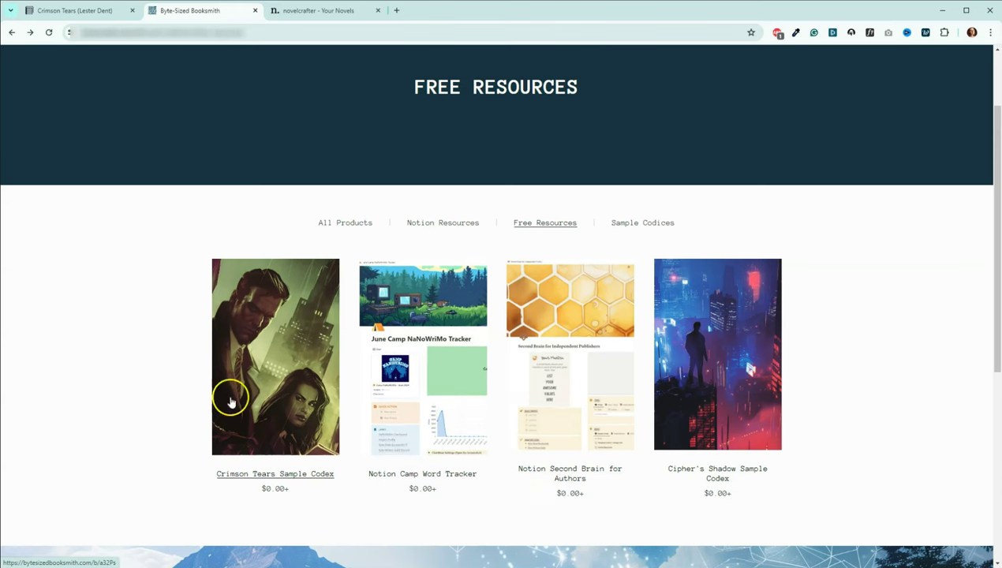
scroll(122, 308, up, 2)
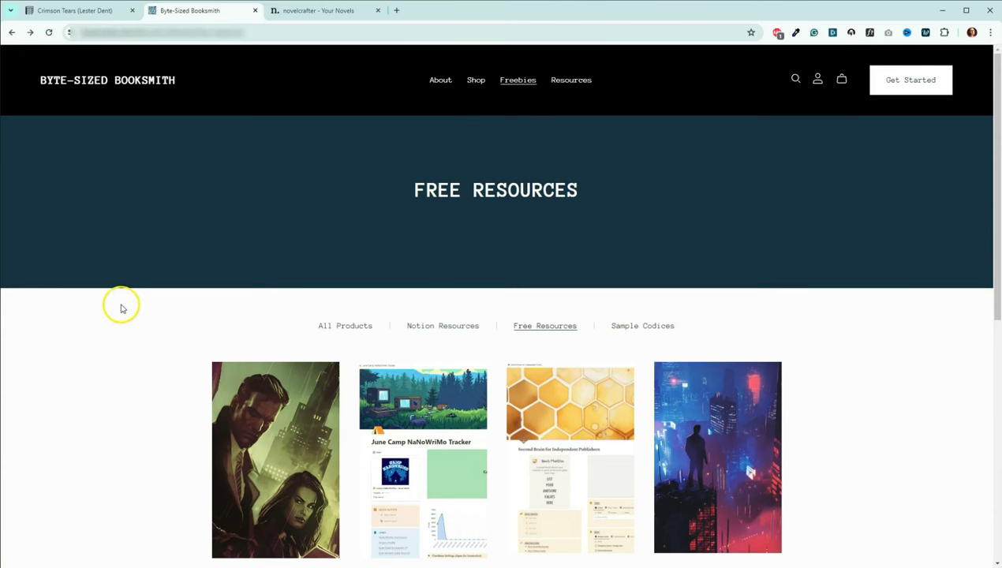
Switch to Novelcrafter and open the Crimson Tears novel from the library
click(283, 11)
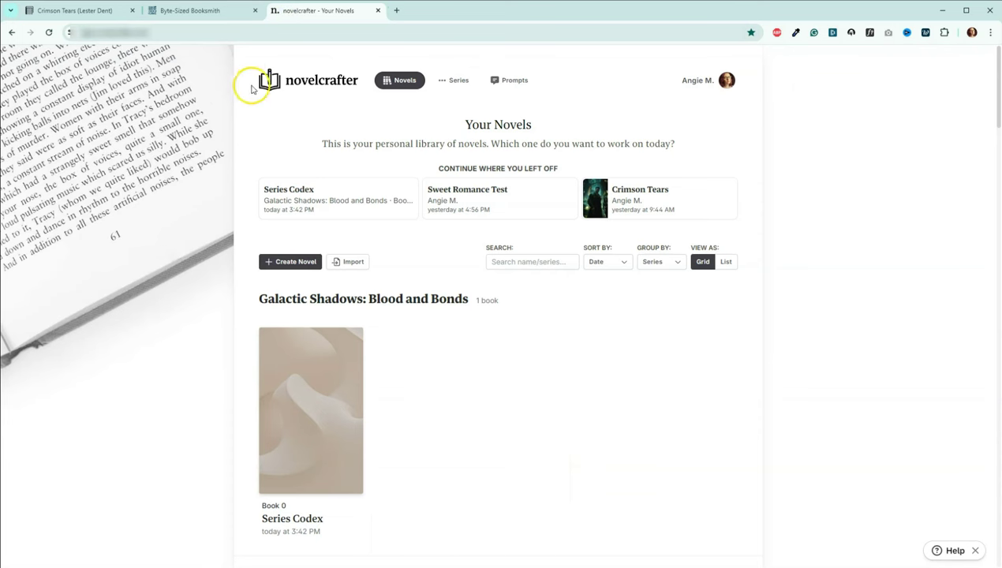
scroll(225, 243, down, 4)
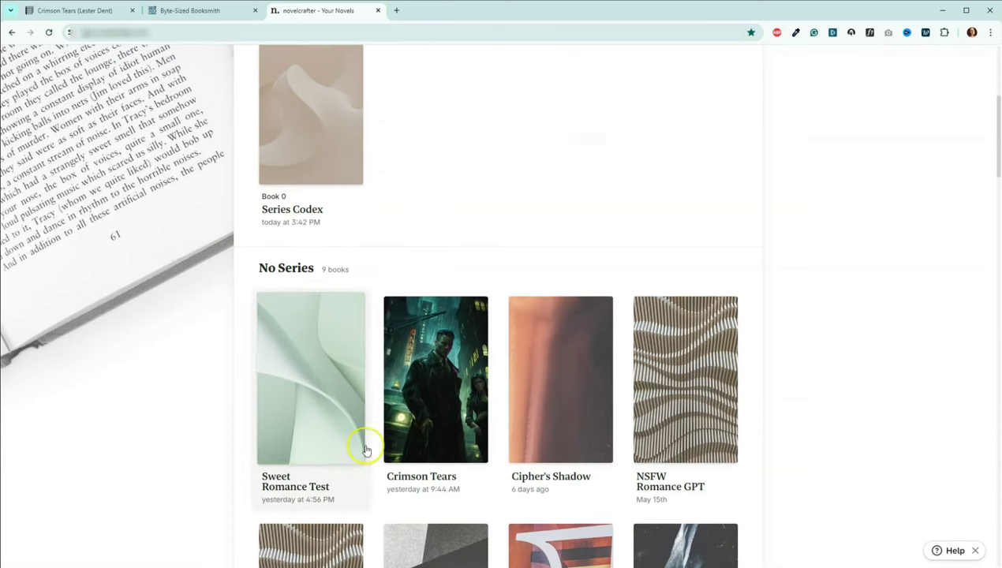
click(421, 363)
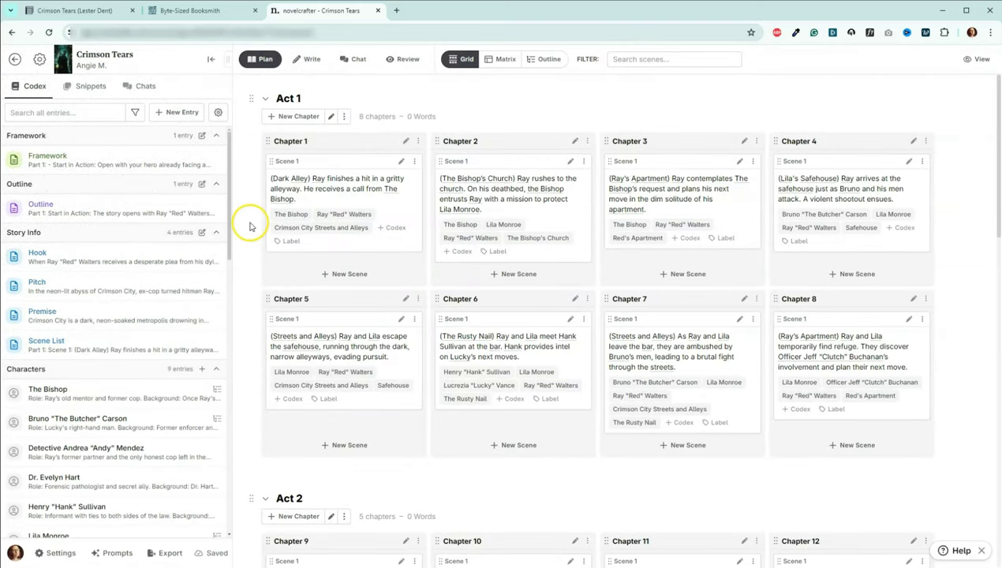
Open the Framework codex entry, read through its four-part description, and close it
click(152, 165)
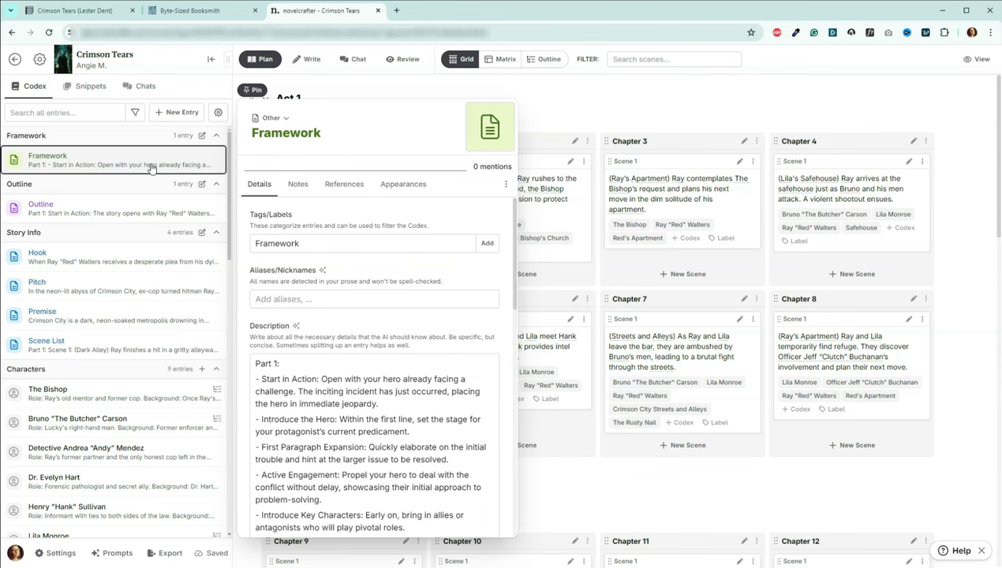
scroll(361, 369, down, 2)
scroll(361, 369, down, 8)
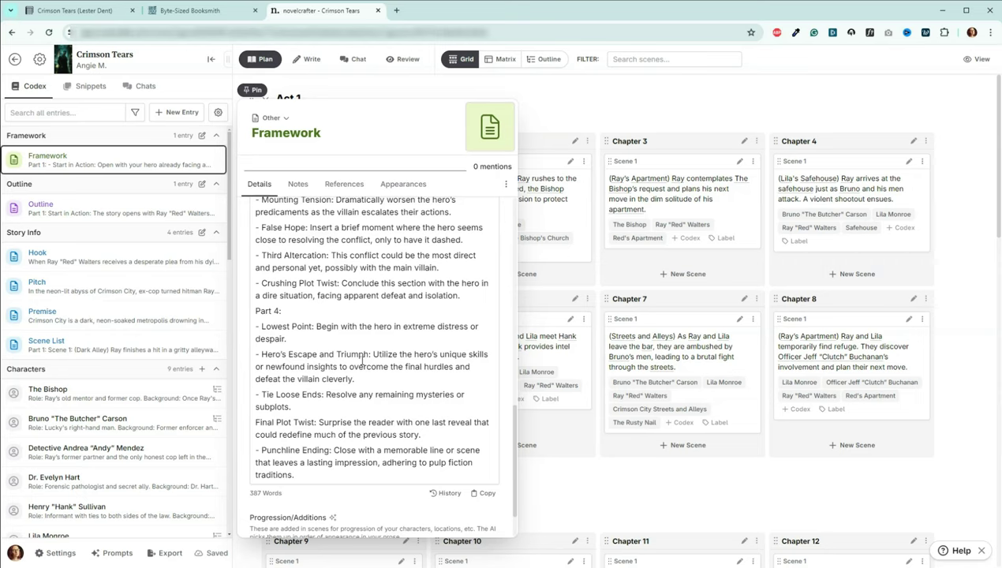
scroll(362, 360, up, 12)
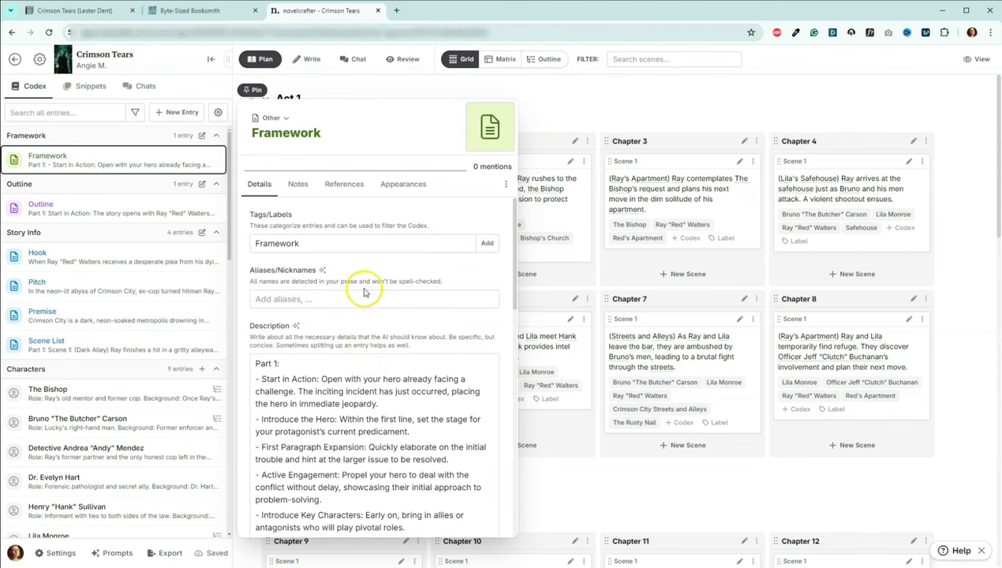
click(187, 153)
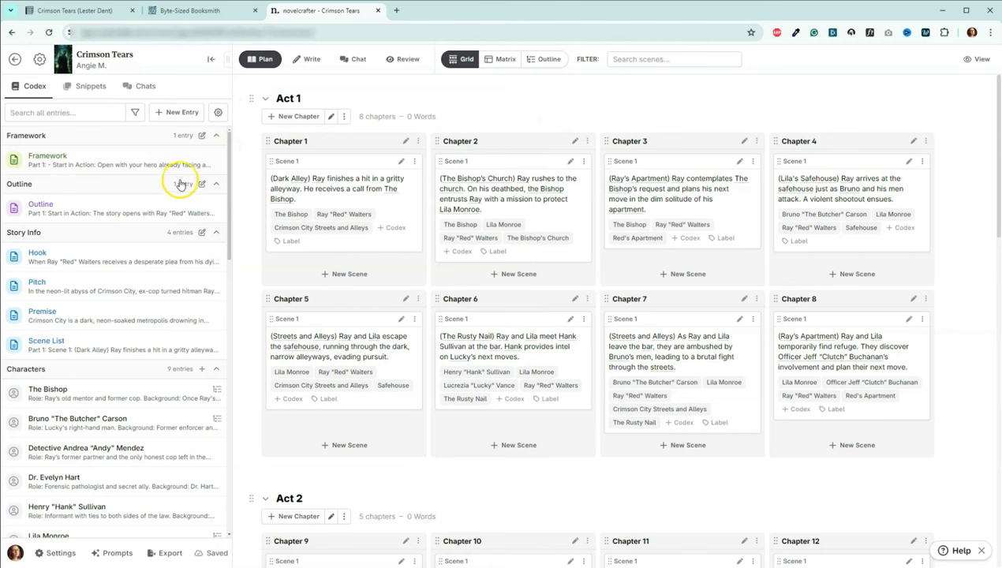
Open the chat thread asking for five short story concepts and read the concepts through Crimson Tears
click(147, 87)
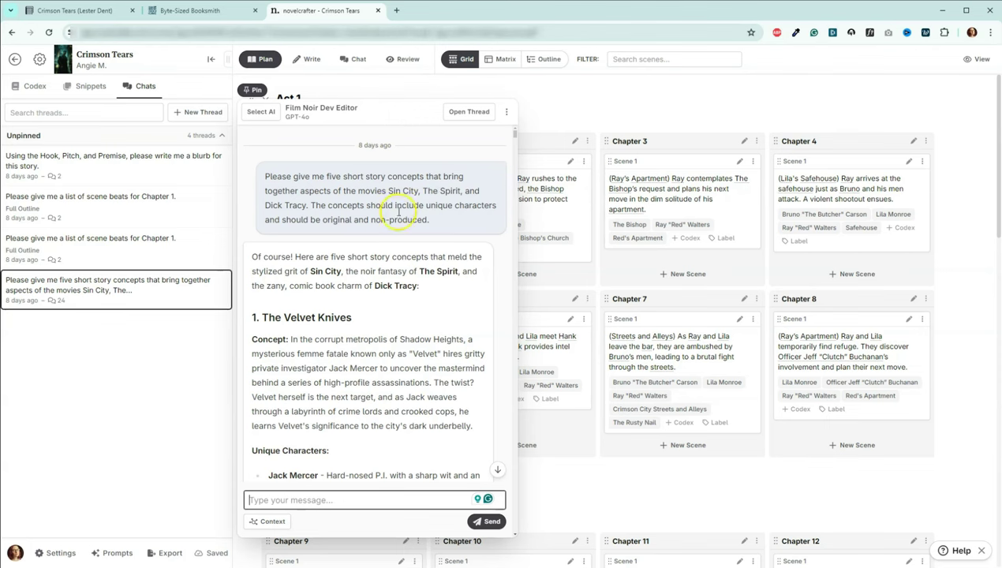
scroll(408, 263, down, 1)
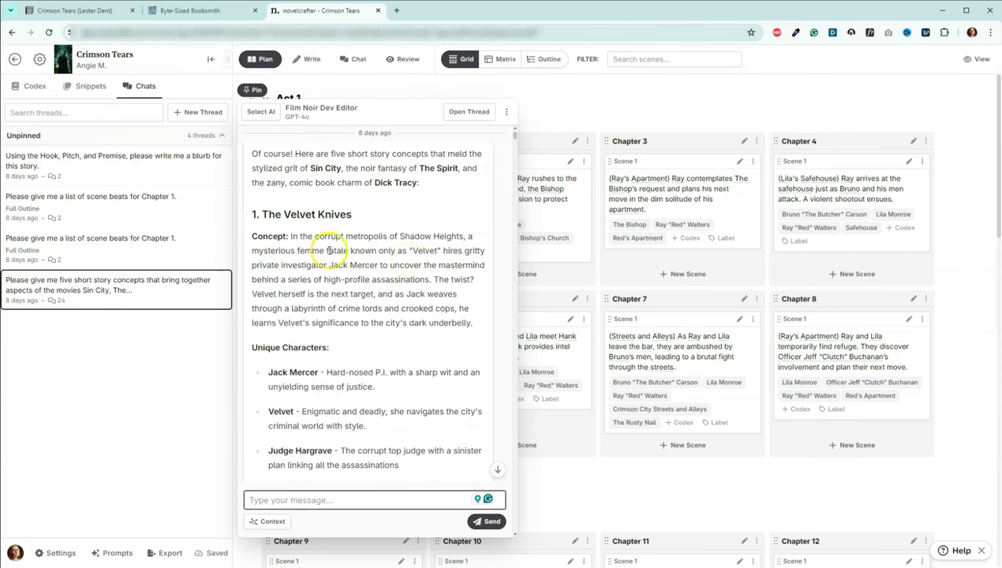
scroll(358, 264, down, 3)
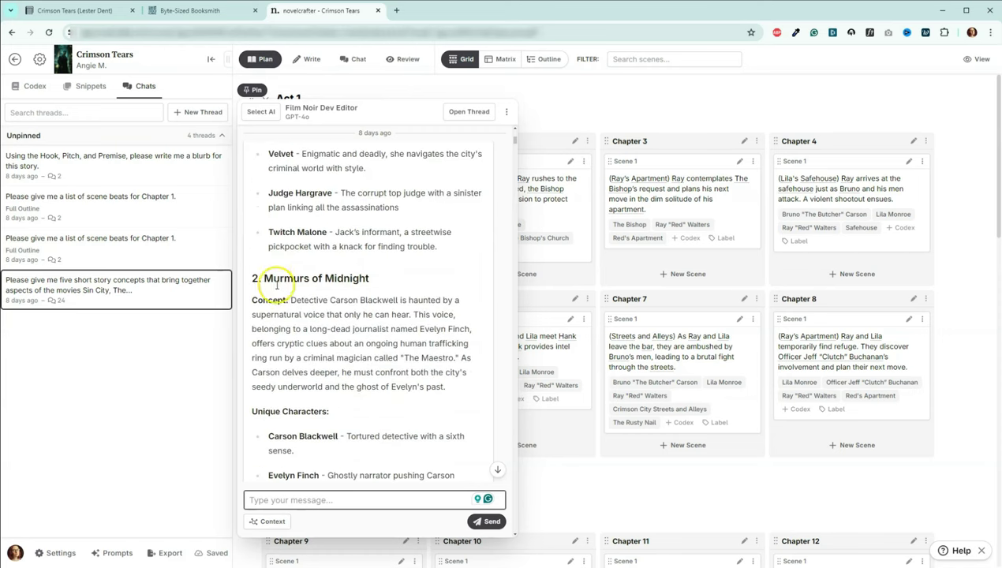
scroll(309, 294, down, 2)
scroll(308, 295, down, 3)
scroll(331, 285, down, 4)
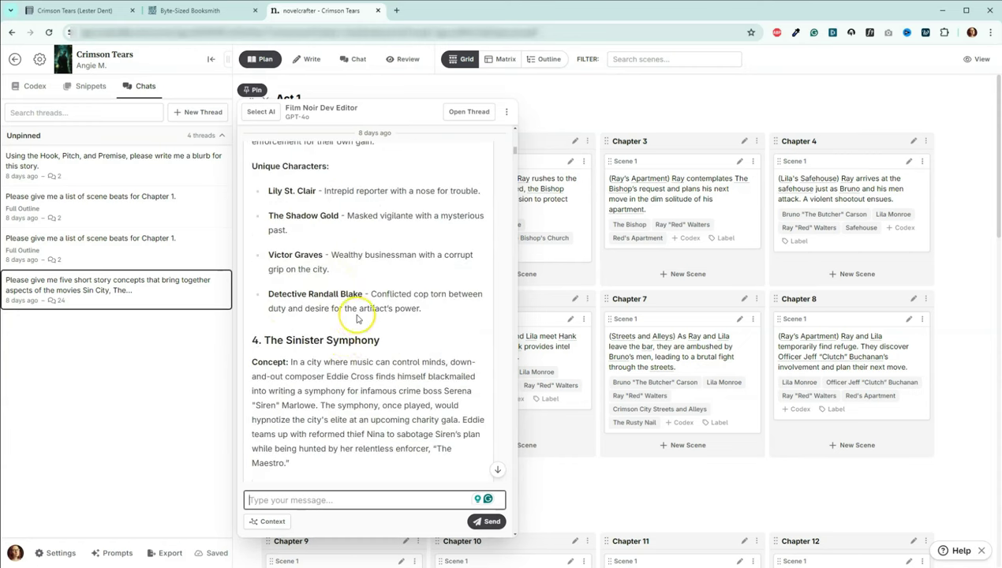
scroll(351, 324, down, 5)
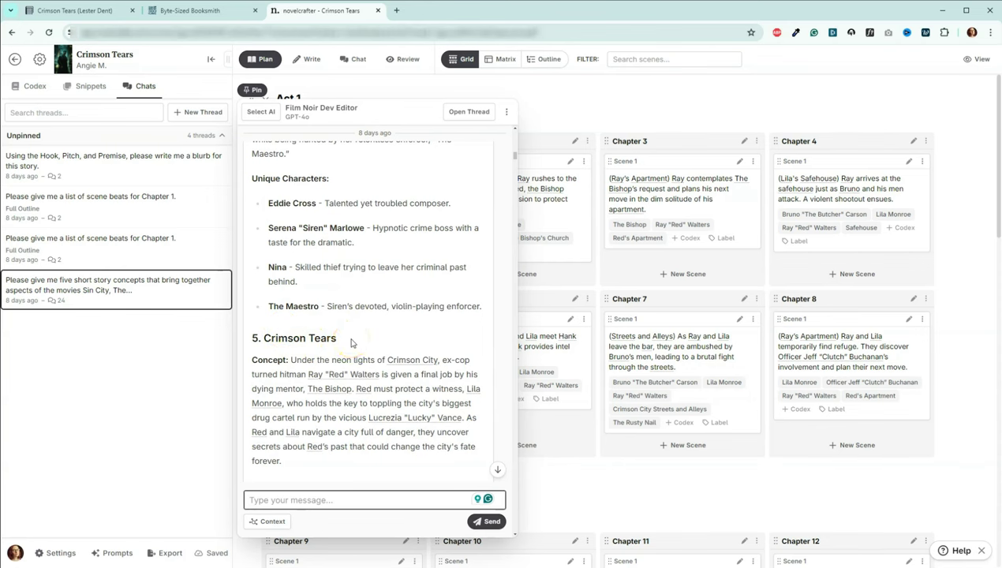
scroll(352, 343, down, 3)
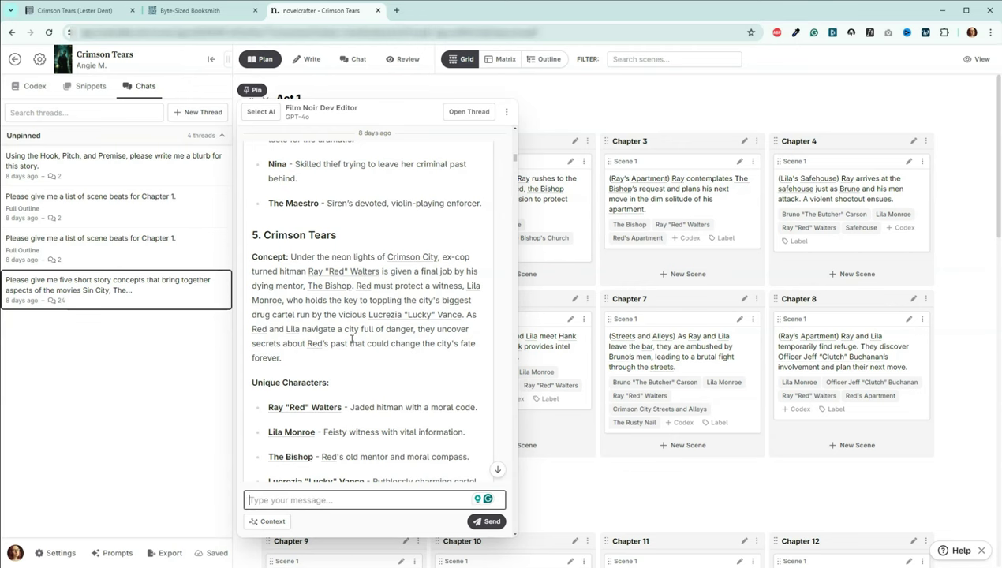
scroll(352, 339, down, 3)
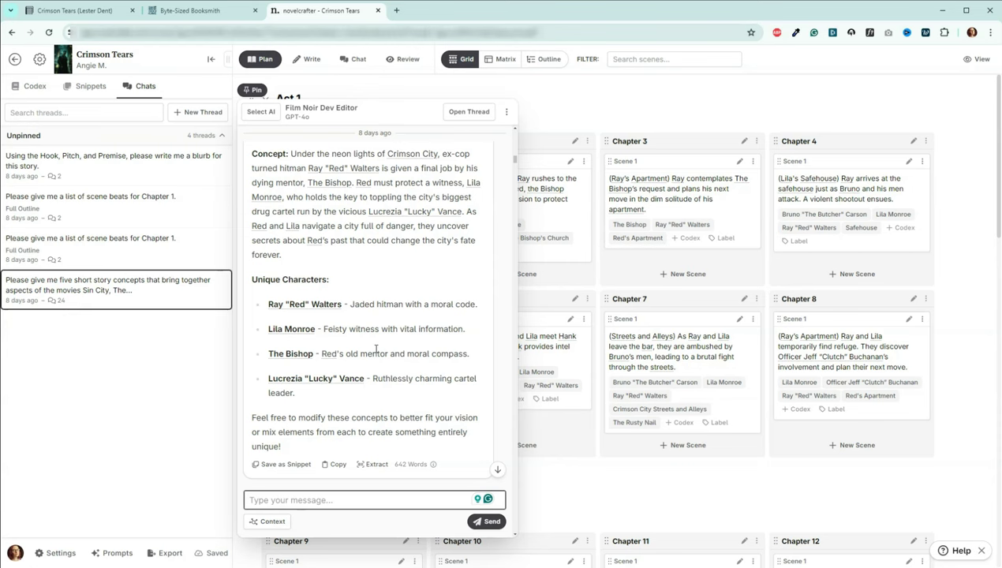
Read the chat request for a full list of Crimson Tears characters and the main character profiles in the reply
scroll(376, 348, down, 2)
scroll(375, 348, down, 1)
click(342, 341)
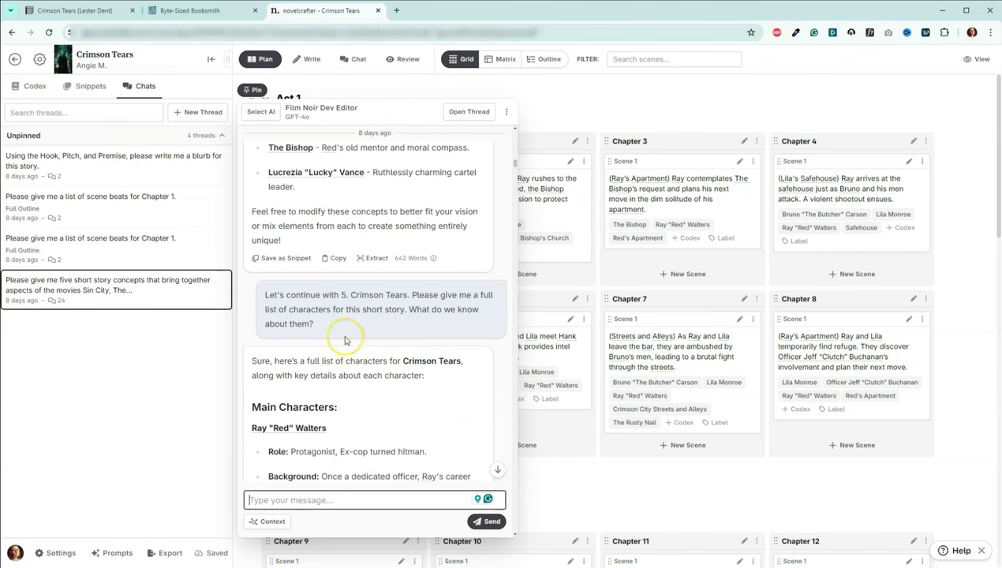
click(351, 331)
scroll(414, 308, down, 3)
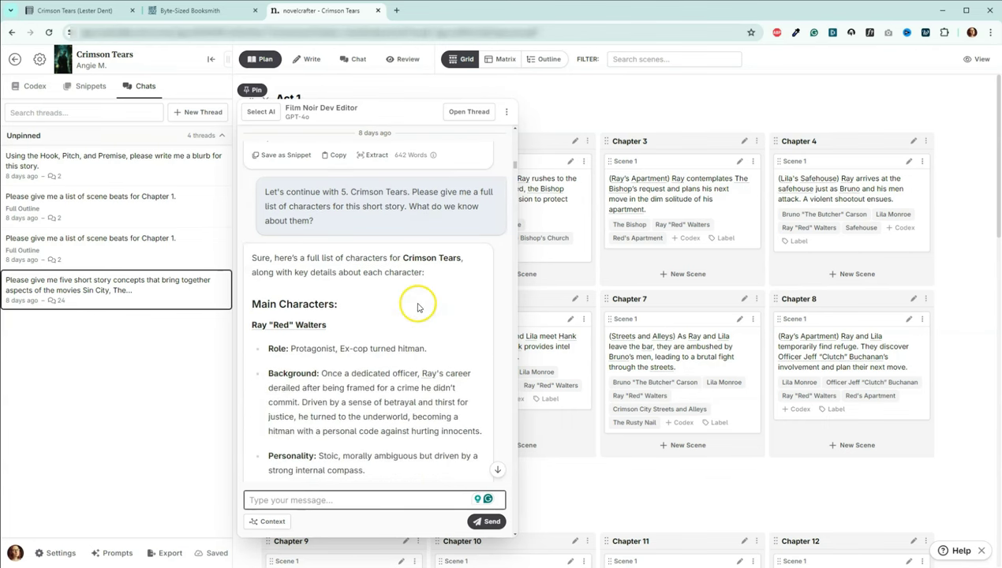
scroll(409, 316, down, 6)
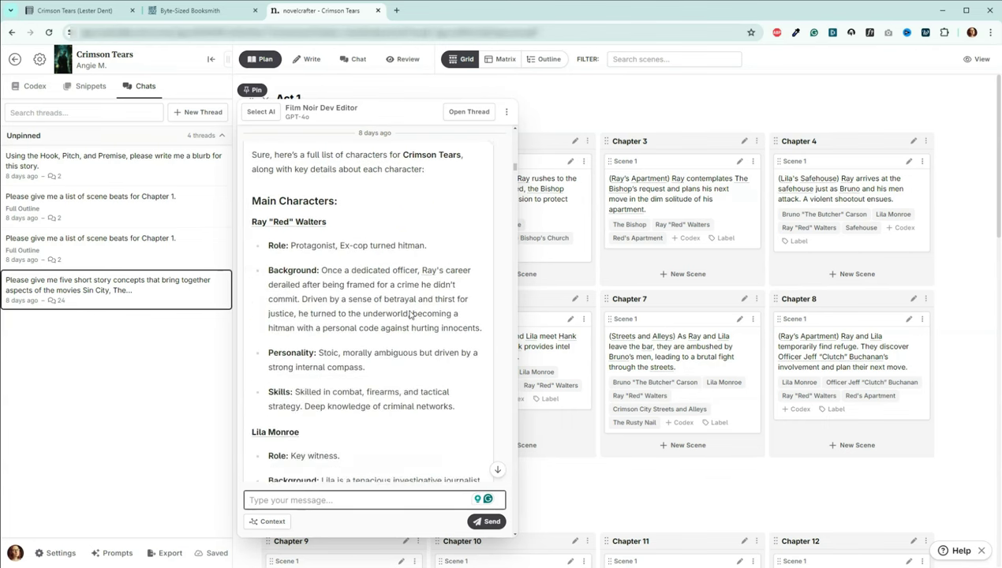
scroll(409, 314, down, 8)
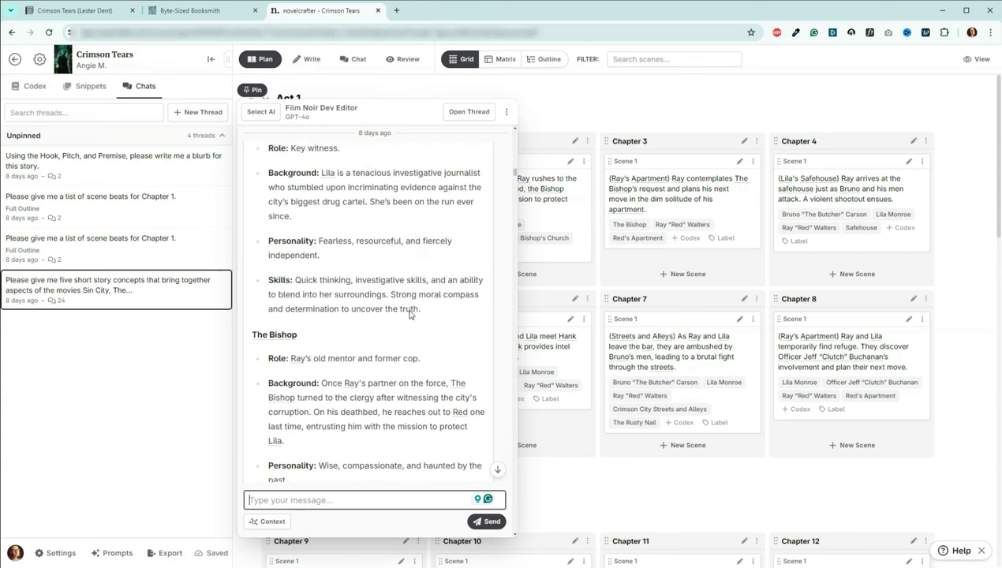
click(427, 289)
scroll(427, 290, down, 8)
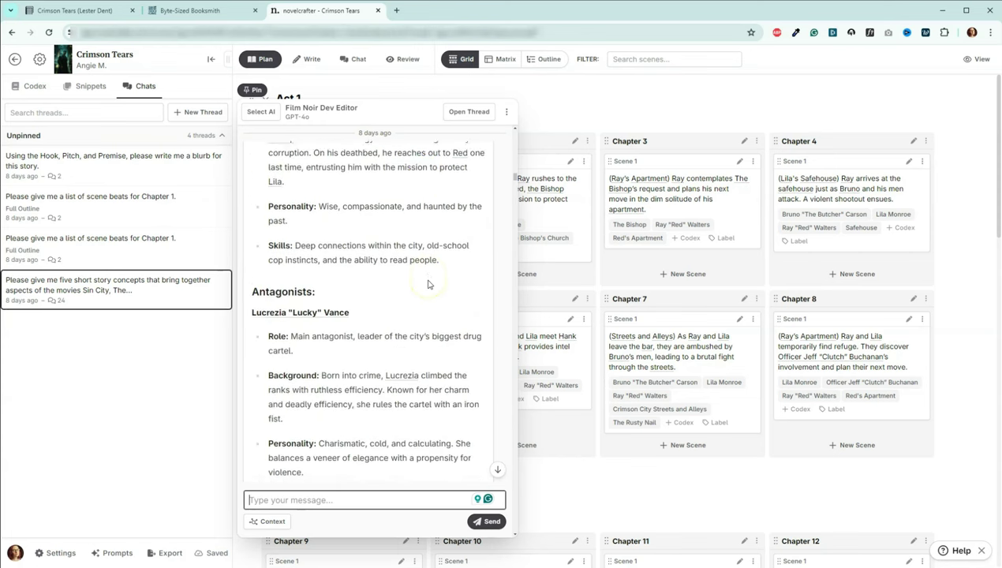
Read the antagonist and supporting character profiles through to the end of the character list reply
scroll(418, 255, down, 2)
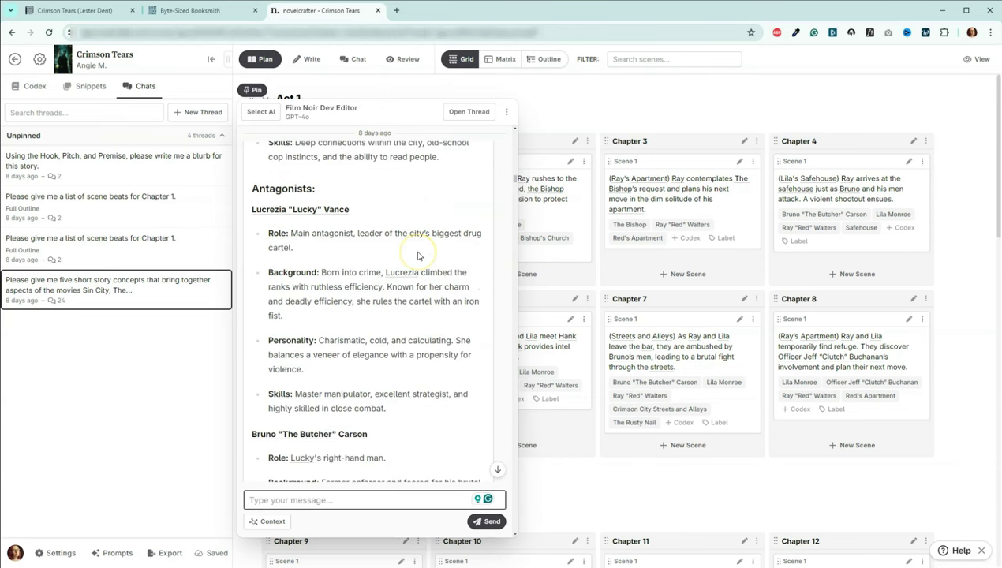
scroll(418, 256, down, 6)
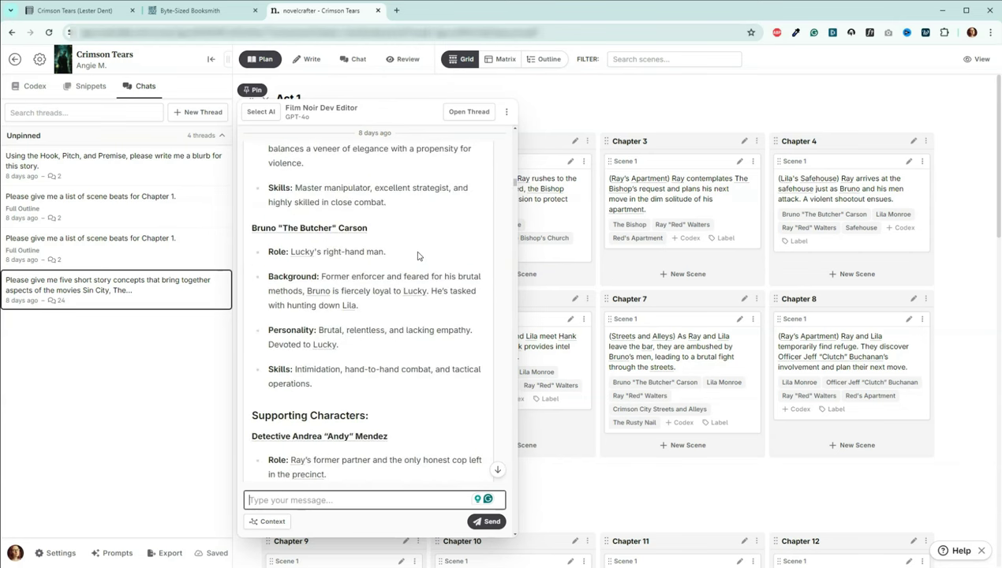
scroll(418, 255, down, 5)
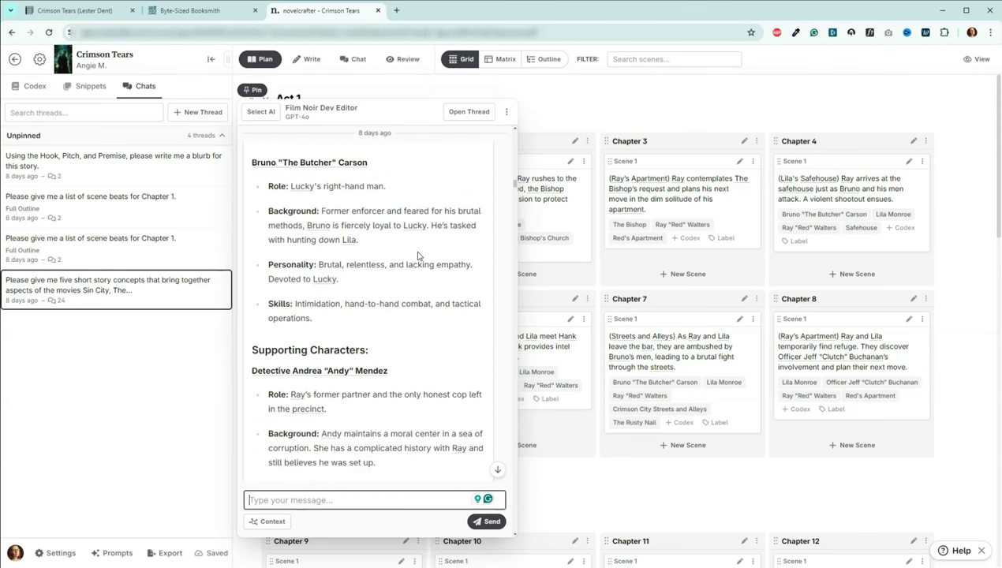
scroll(418, 256, down, 2)
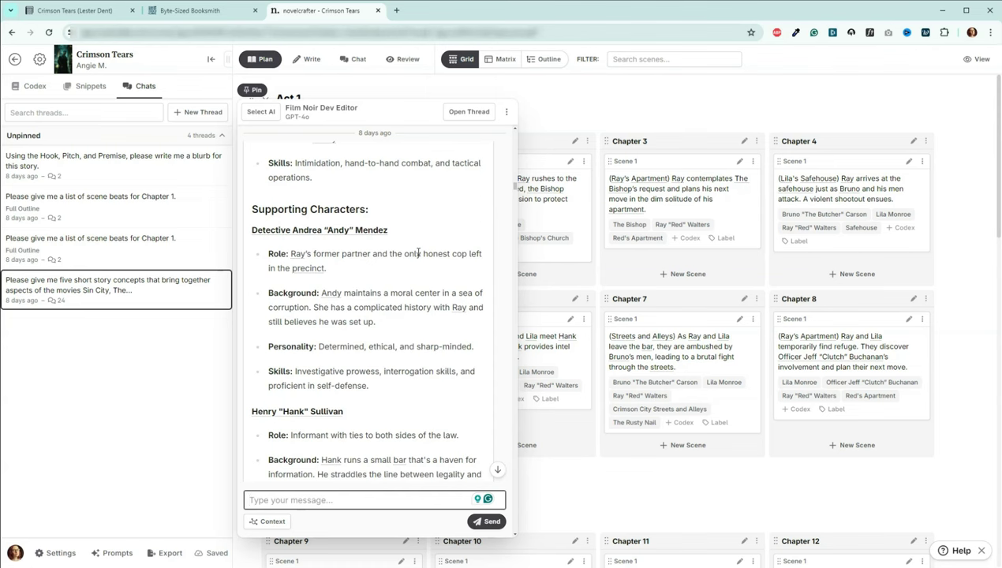
scroll(419, 255, down, 5)
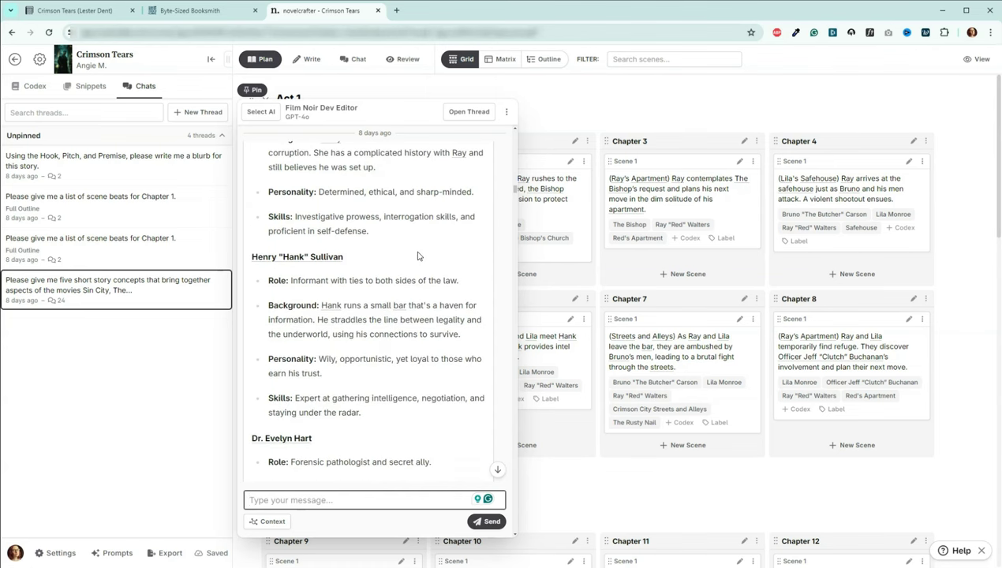
scroll(419, 256, down, 5)
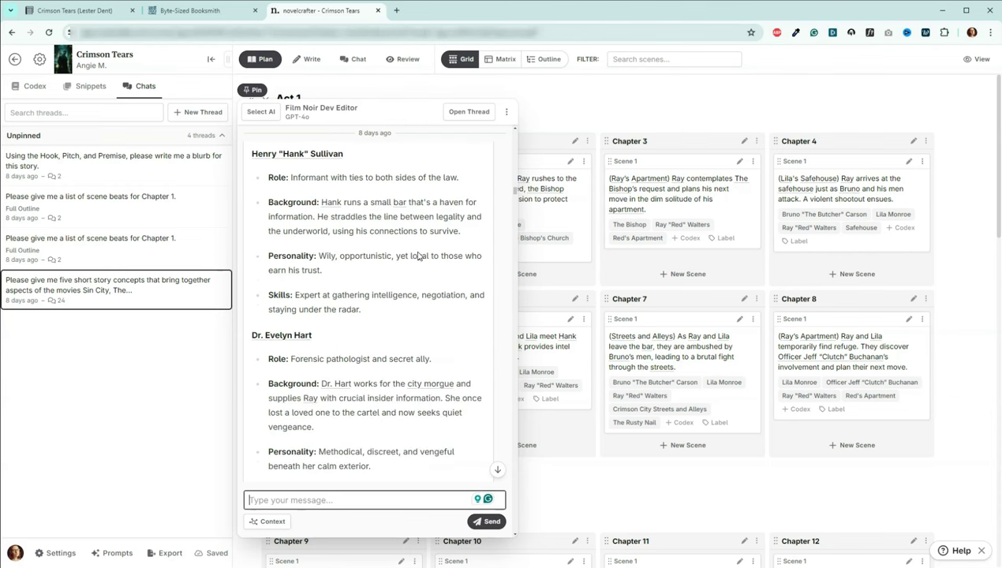
scroll(419, 256, down, 2)
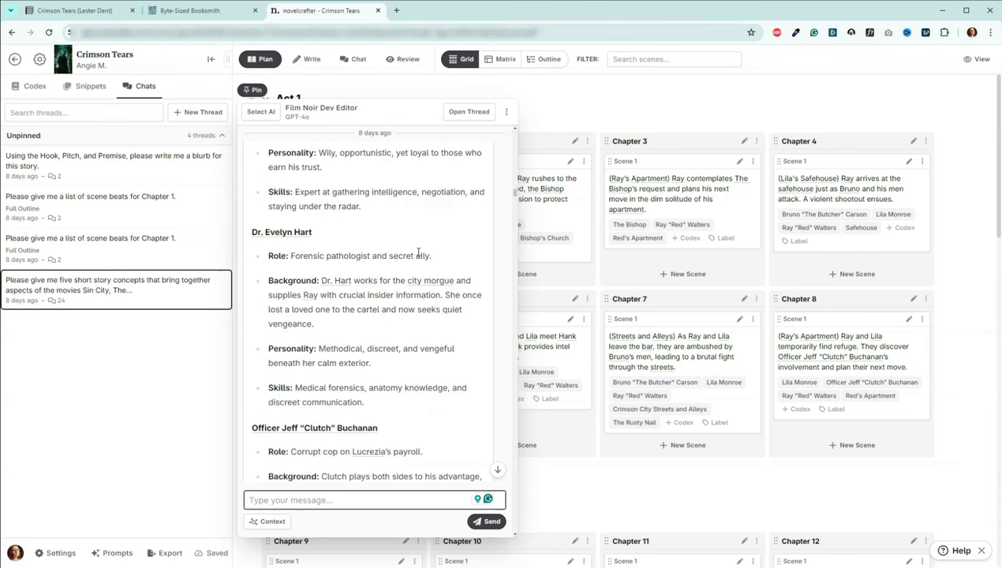
scroll(357, 262, down, 5)
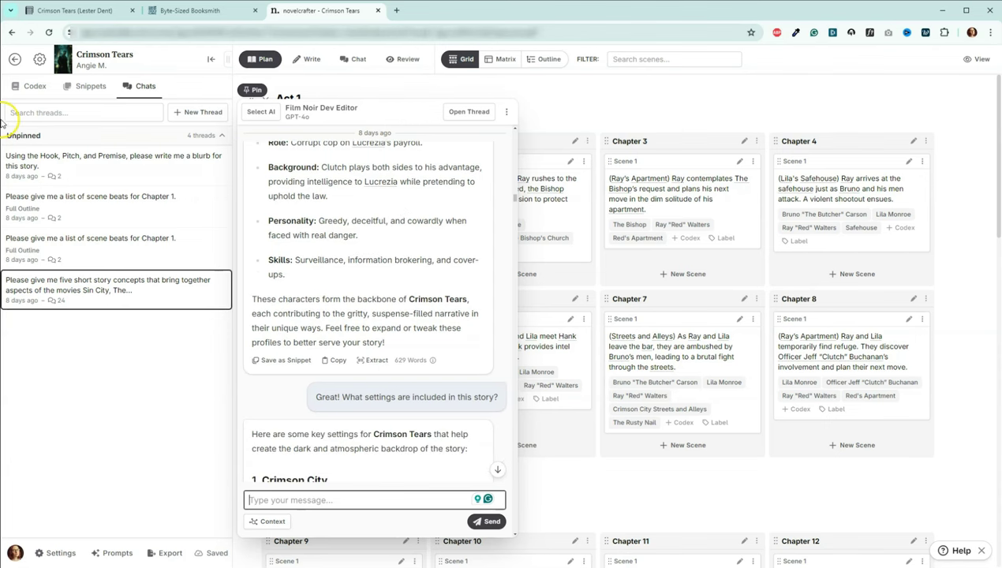
Look over the Characters entries in the Codex and reopen the chat thread asking for five short story concepts
click(36, 86)
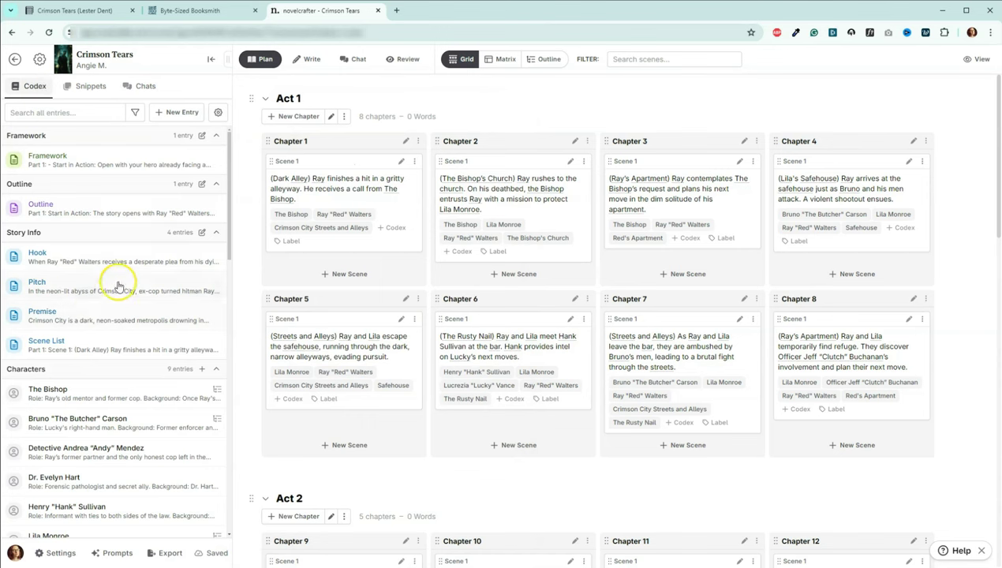
scroll(123, 278, down, 3)
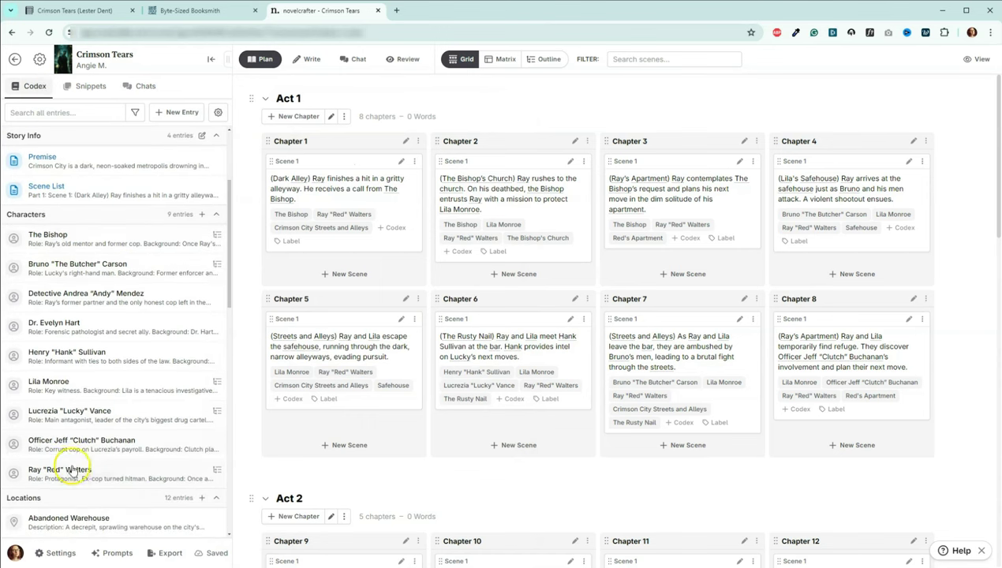
click(144, 85)
click(131, 301)
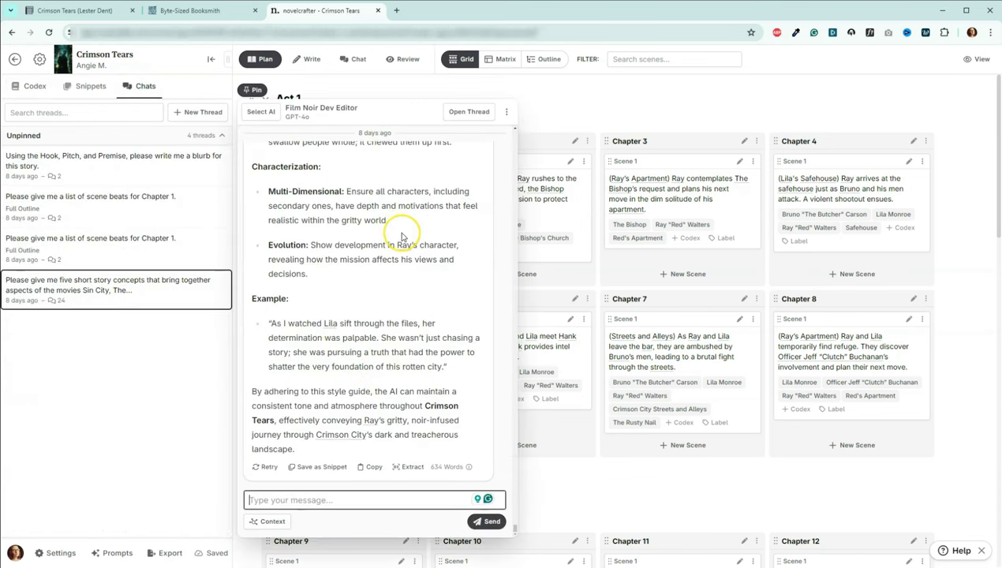
Find the question about the story's settings in the thread and read the descriptions from Crimson City through Hank's Bar - The Rusty Nail
scroll(398, 232, up, 3)
scroll(402, 235, up, 2)
scroll(381, 255, down, 15)
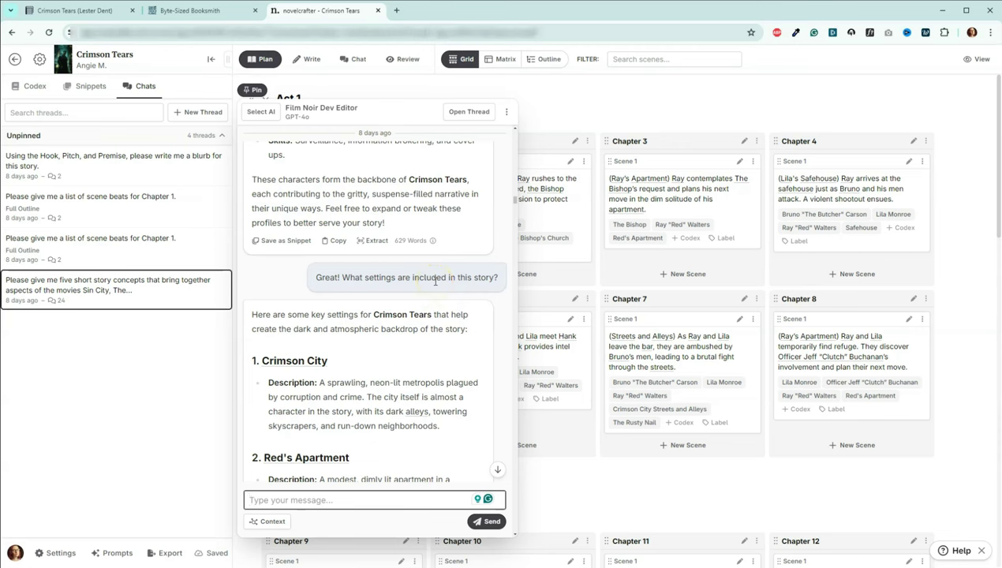
scroll(435, 281, down, 2)
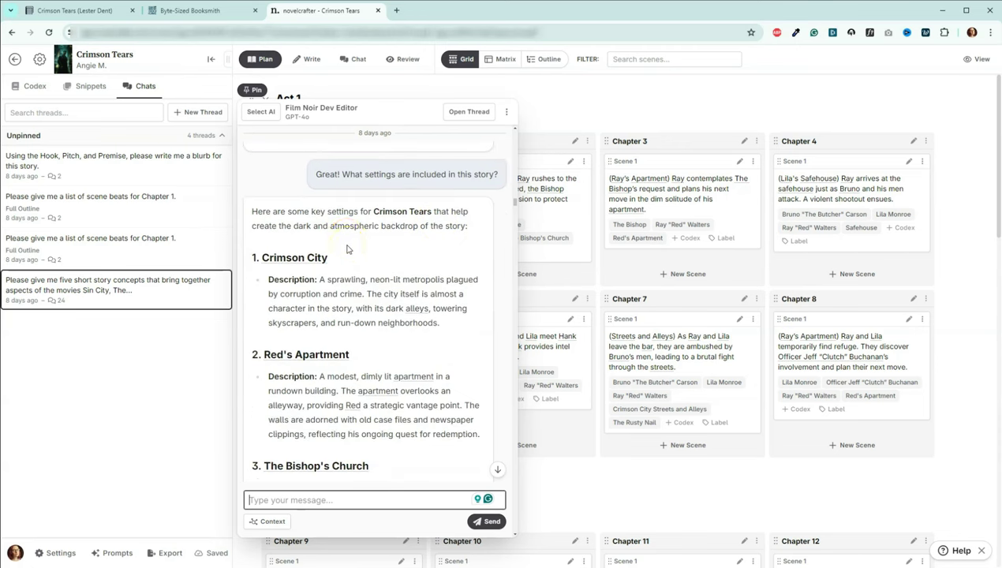
scroll(350, 253, down, 2)
scroll(363, 261, down, 1)
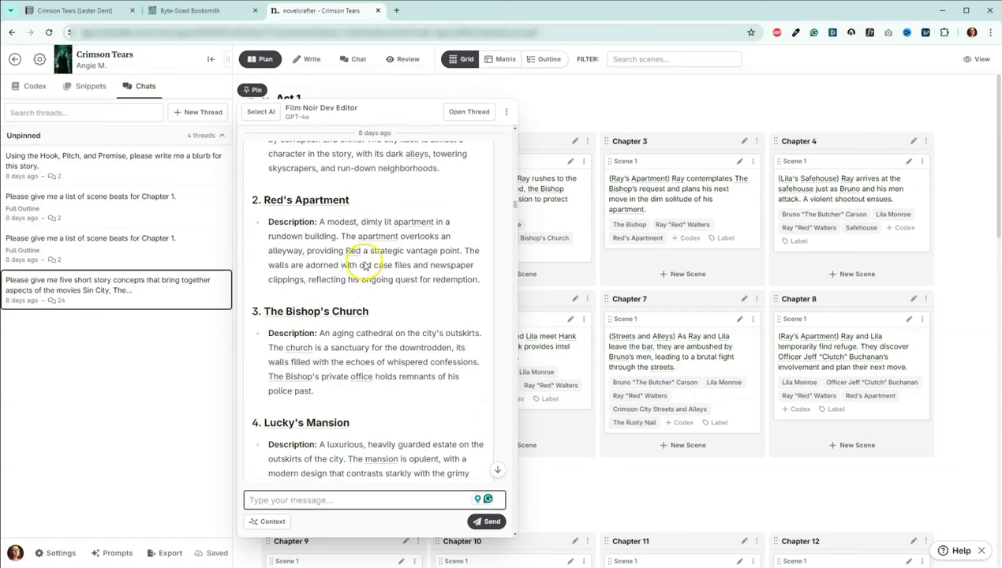
scroll(367, 264, down, 1)
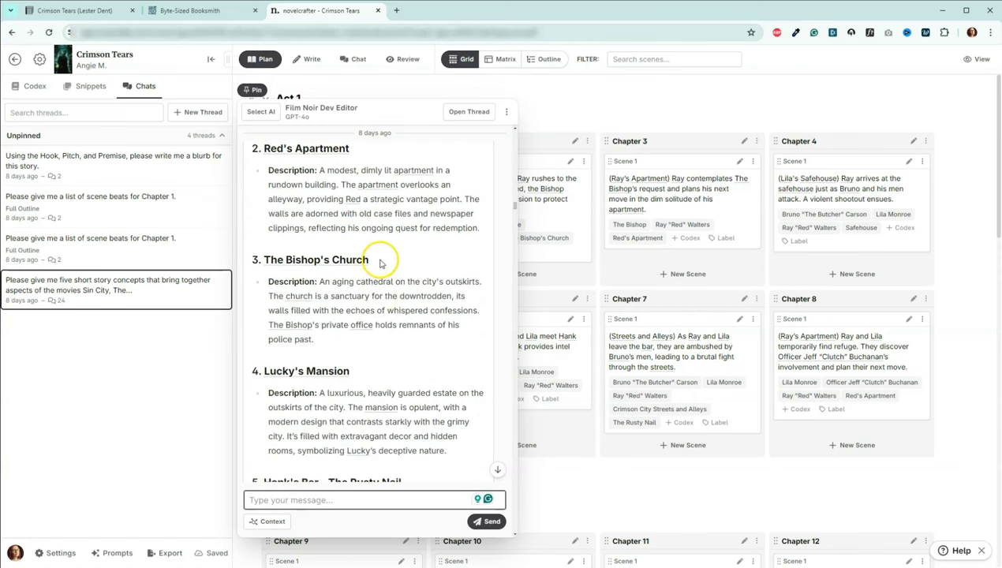
scroll(381, 313, down, 1)
scroll(372, 321, down, 2)
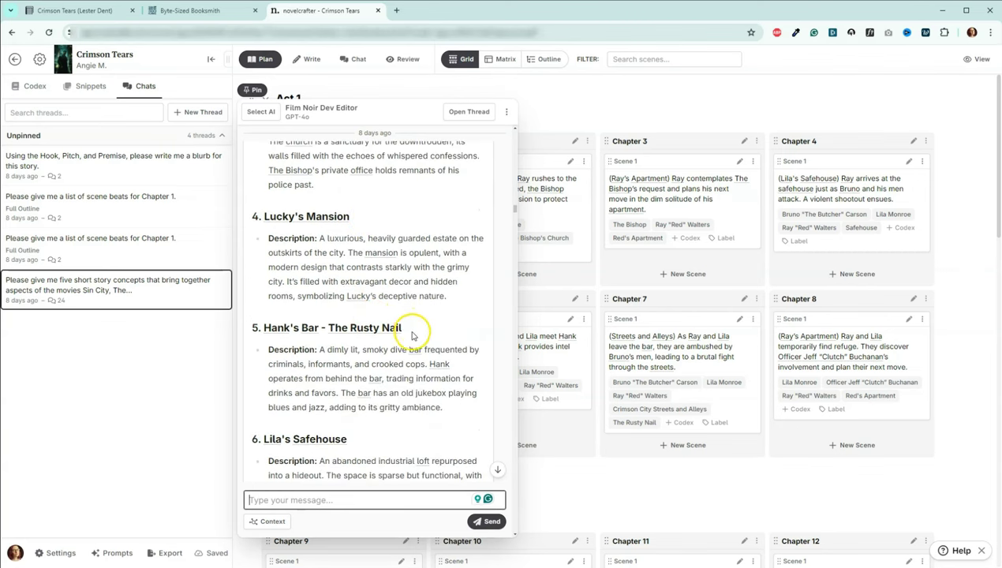
Read the remaining setting descriptions from Lila's Safehouse through The Rooftops and the reply's closing paragraph
scroll(438, 323, down, 3)
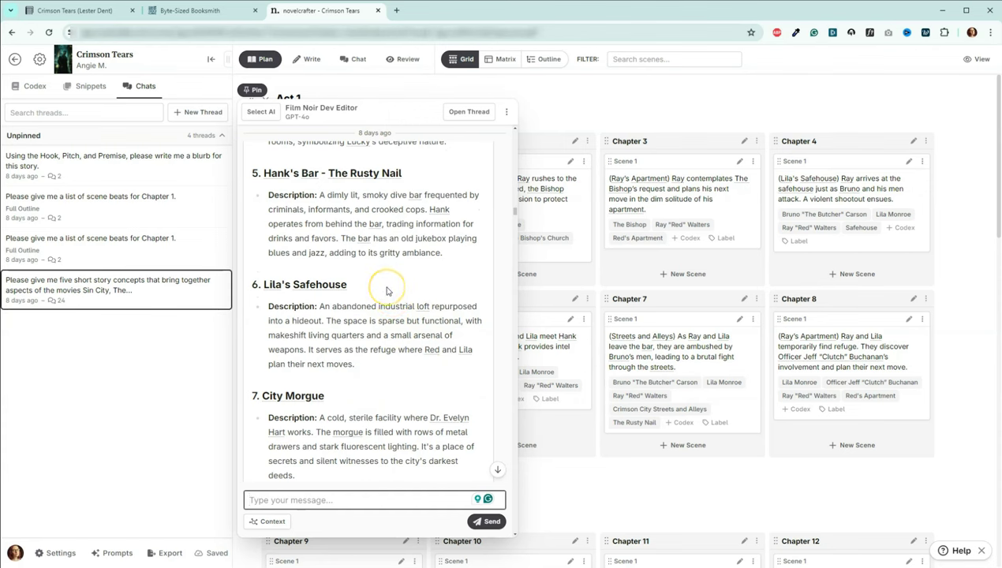
scroll(377, 316, down, 1)
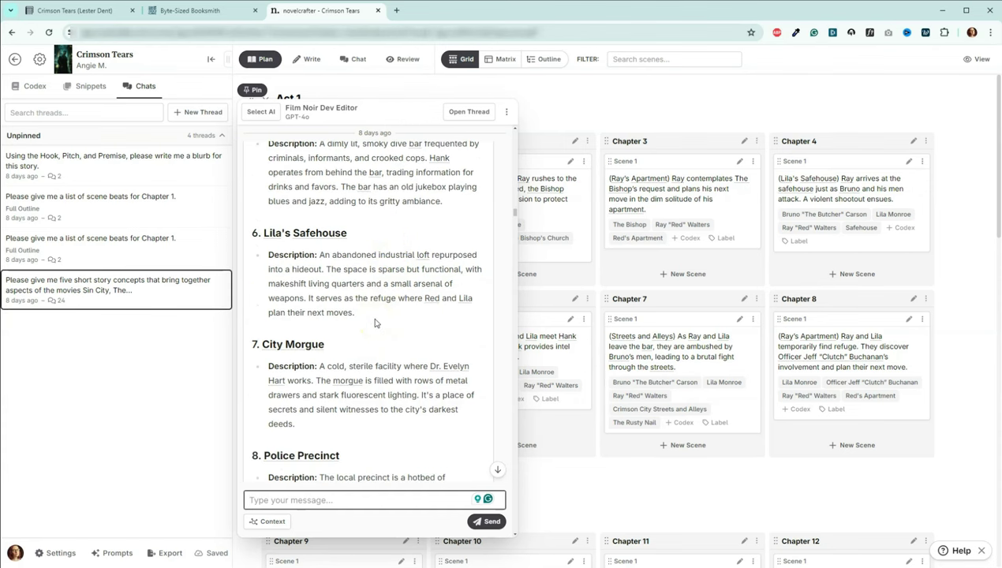
scroll(375, 323, down, 3)
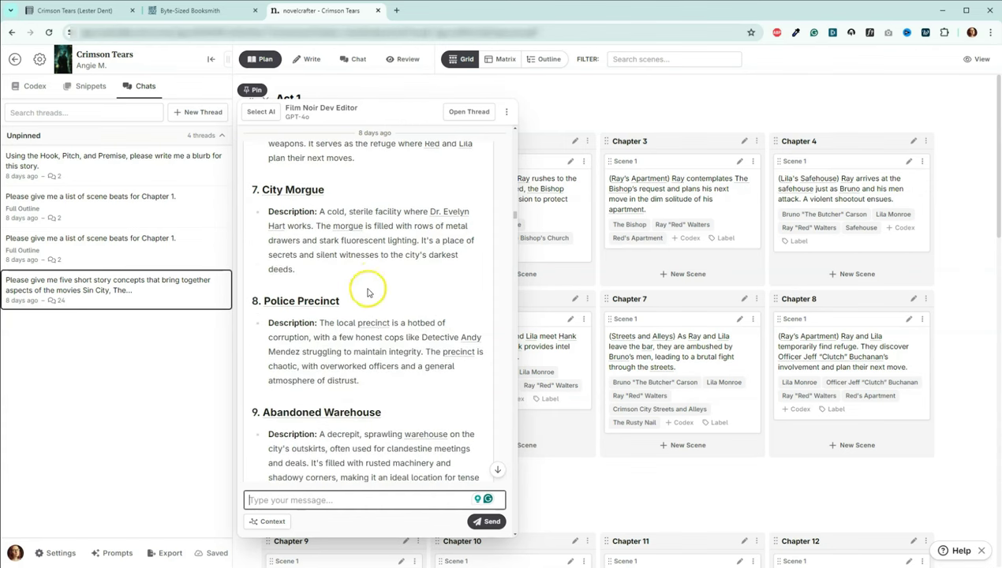
scroll(367, 292, down, 4)
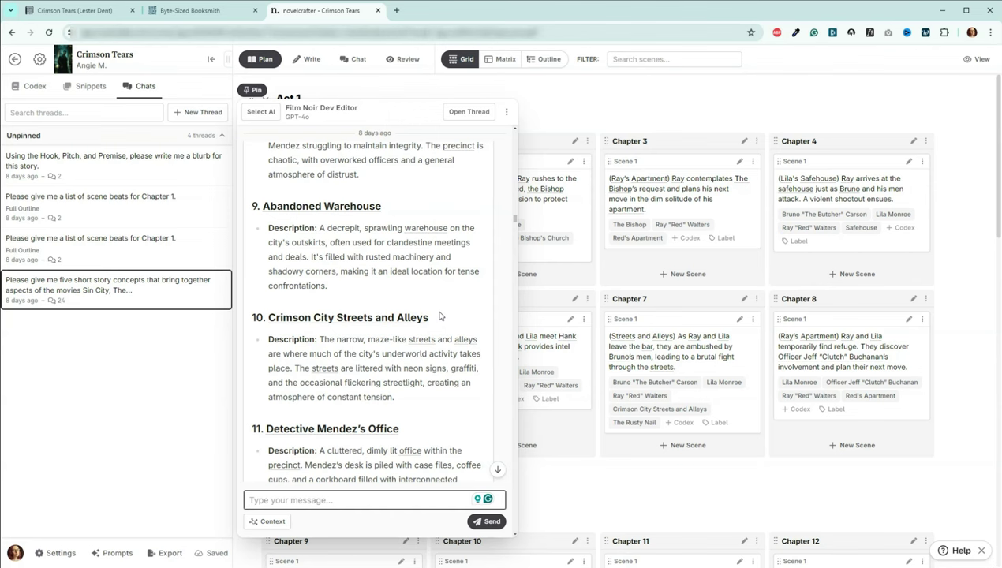
scroll(435, 319, down, 2)
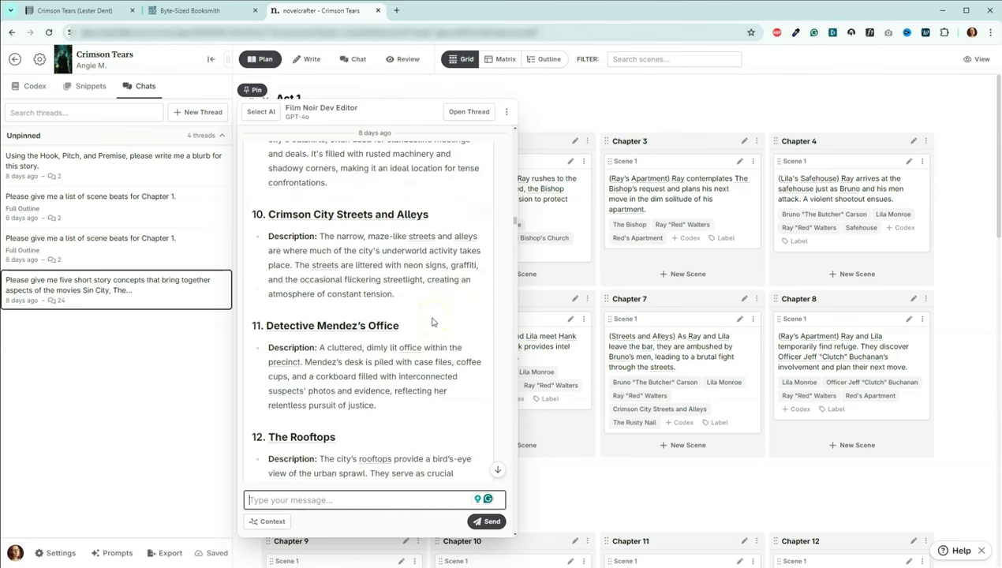
scroll(432, 322, down, 2)
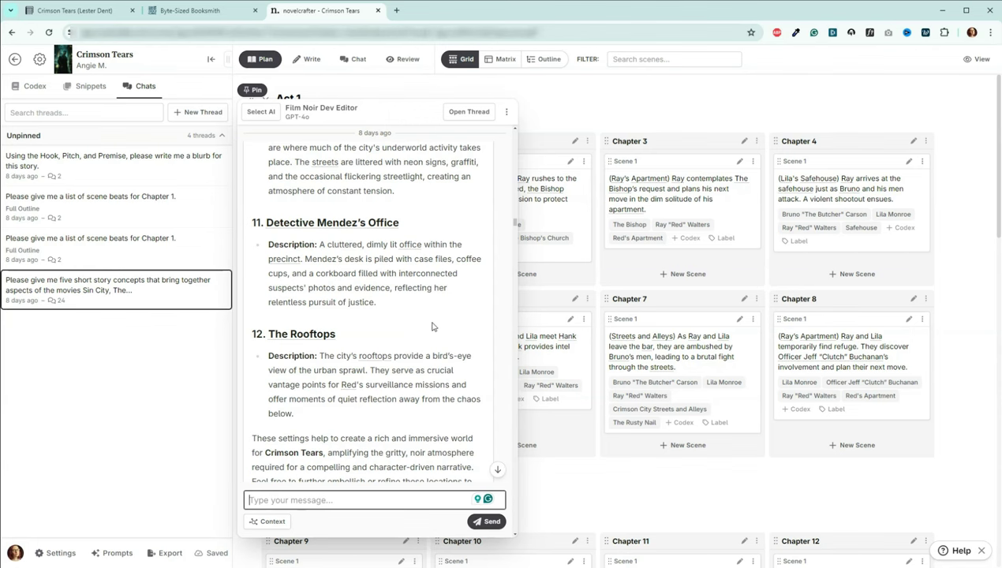
scroll(432, 327, down, 3)
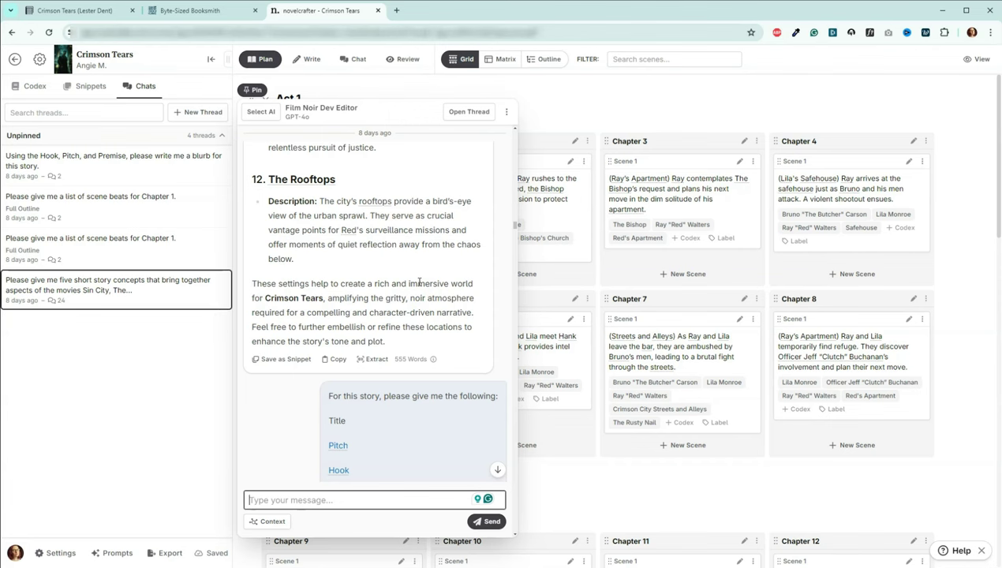
Examine the request for a title, pitch, hook and premise, and read the full breakdown given in the reply
scroll(419, 281, down, 2)
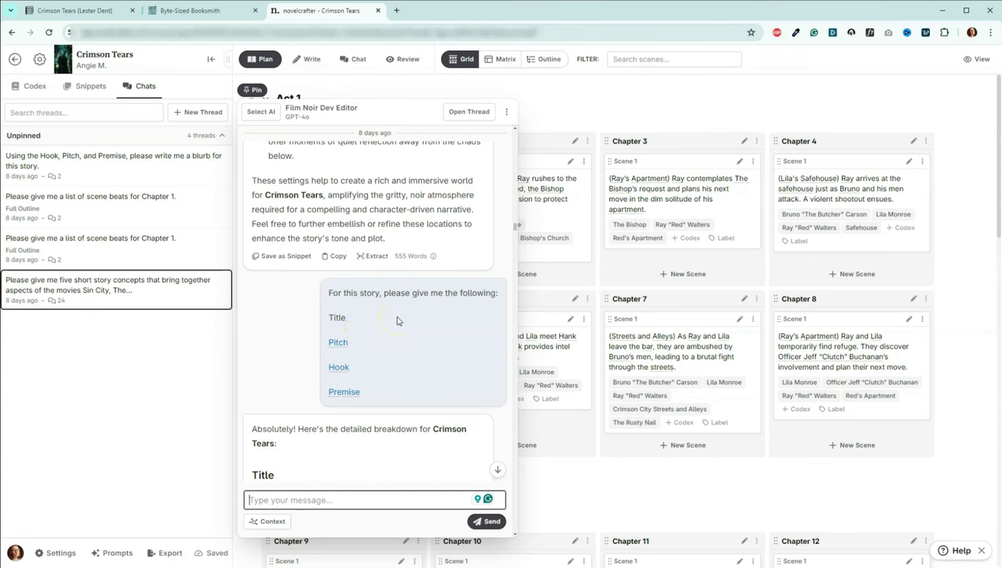
scroll(399, 330, down, 1)
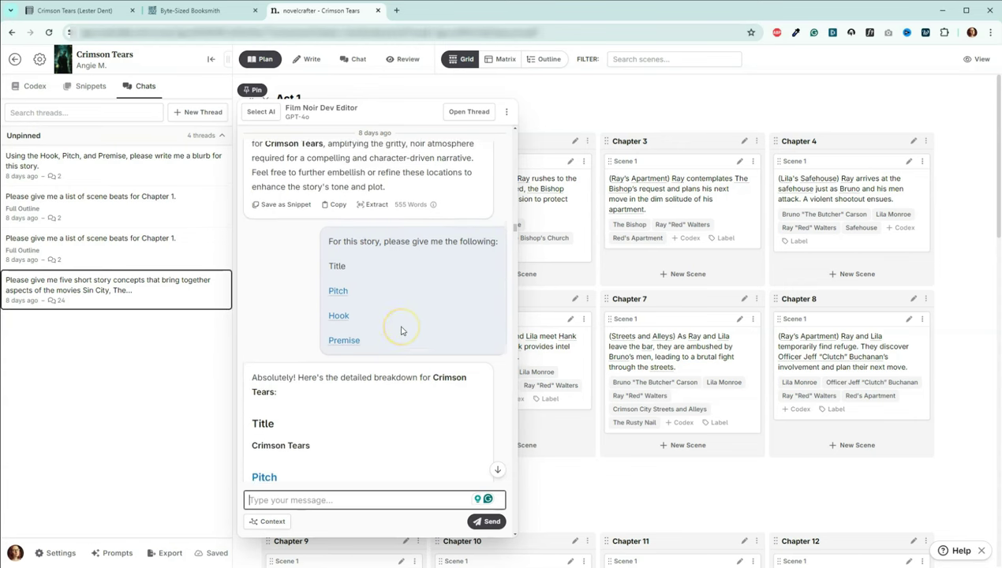
scroll(400, 329, down, 1)
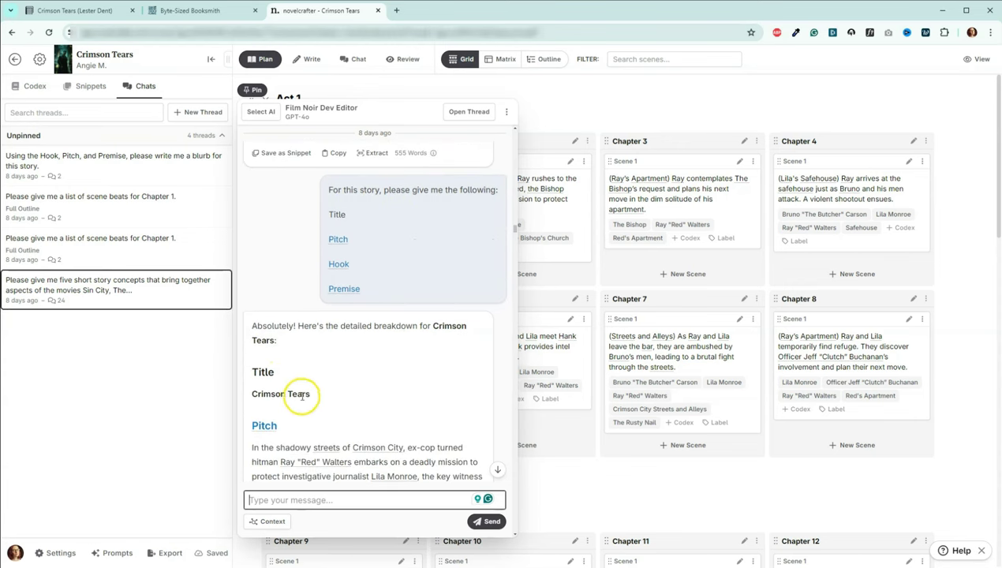
scroll(336, 404, down, 3)
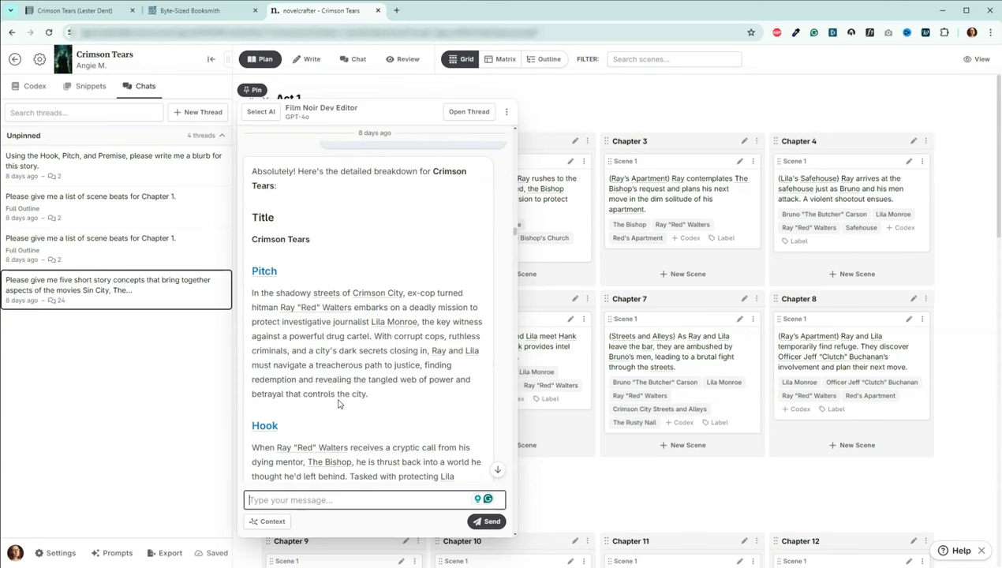
scroll(338, 404, down, 2)
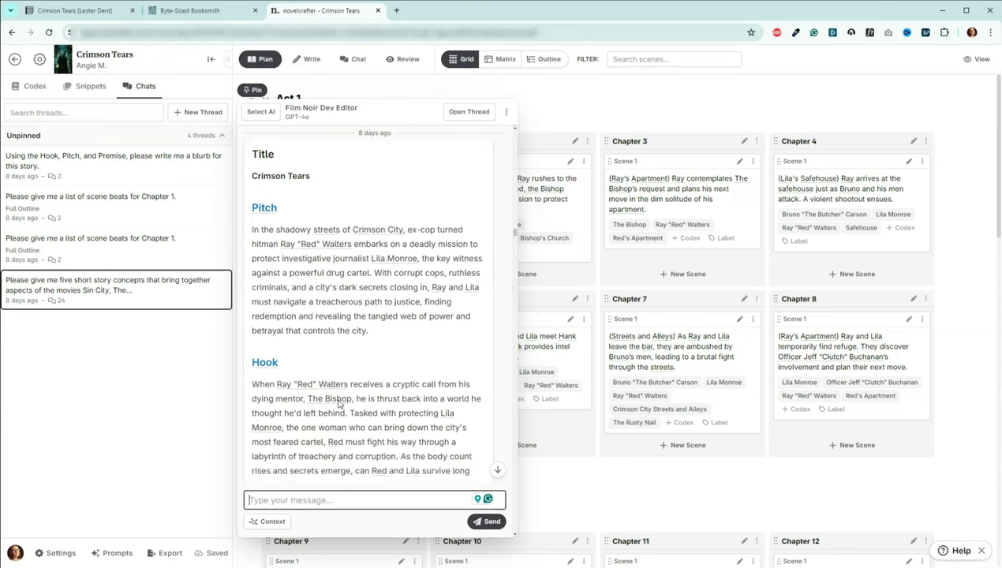
scroll(337, 404, down, 2)
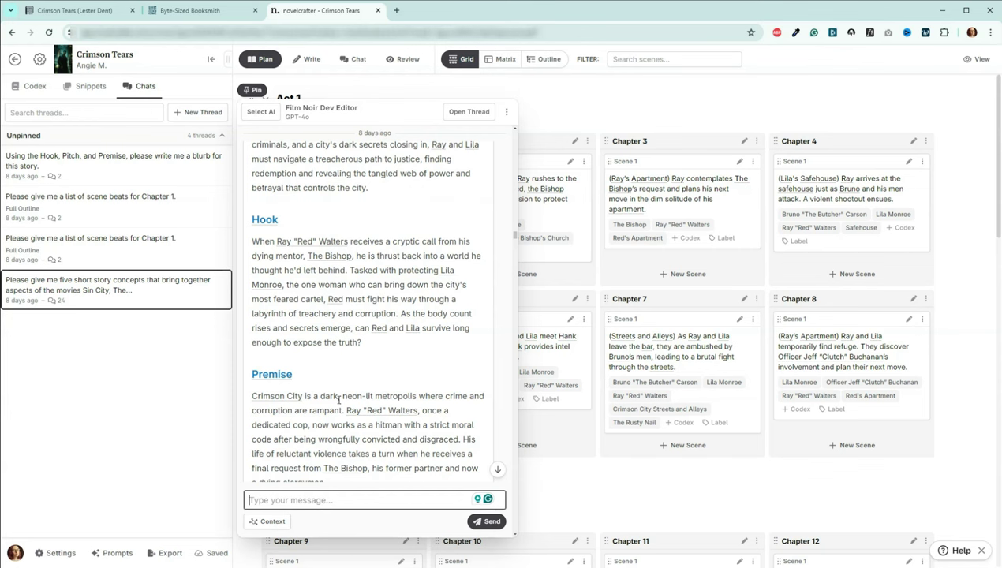
scroll(339, 400, down, 8)
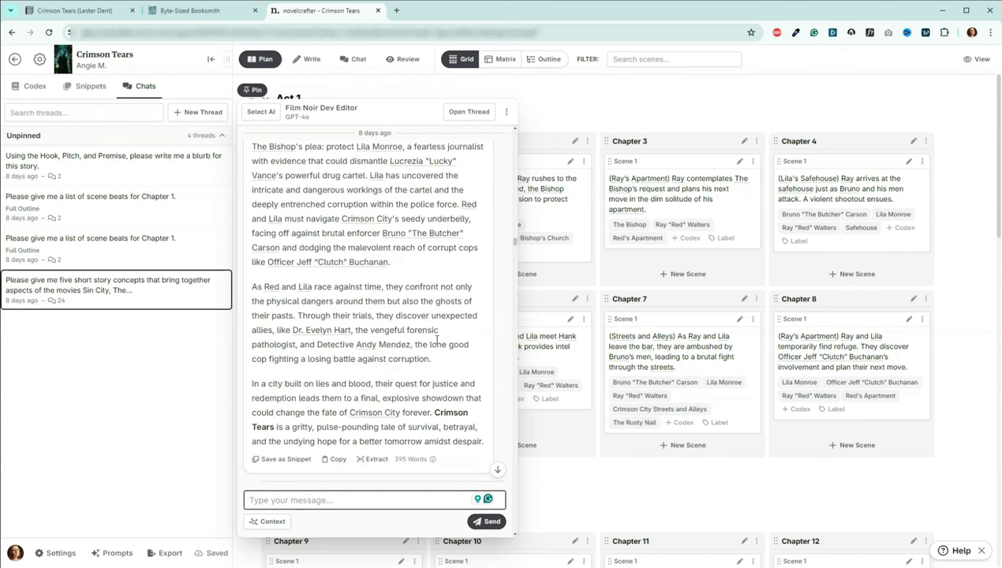
Find the question about how the characters talk and look, and read the mannerisms, examples and appearance given for Ray "Red" Walters
scroll(436, 340, down, 2)
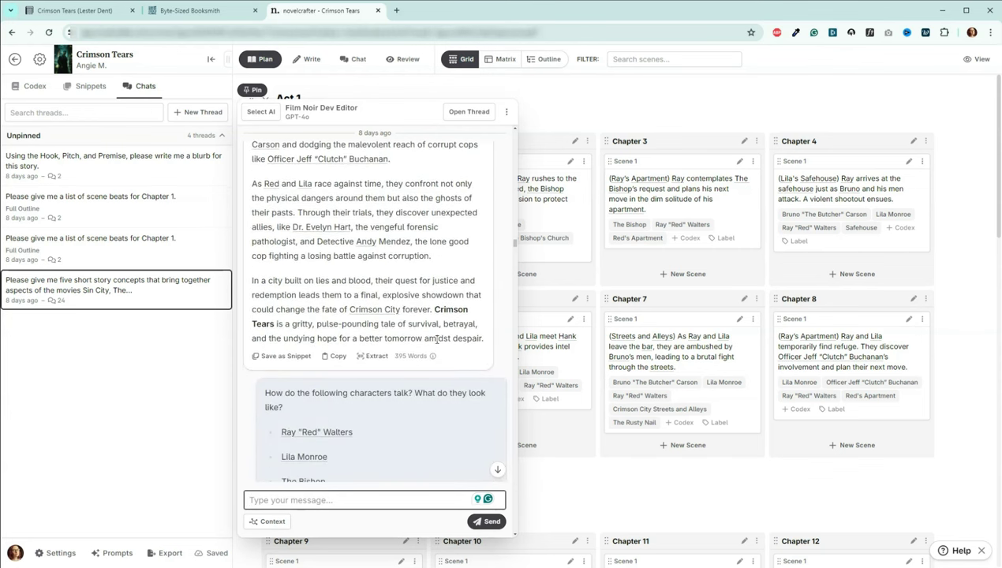
scroll(436, 340, down, 2)
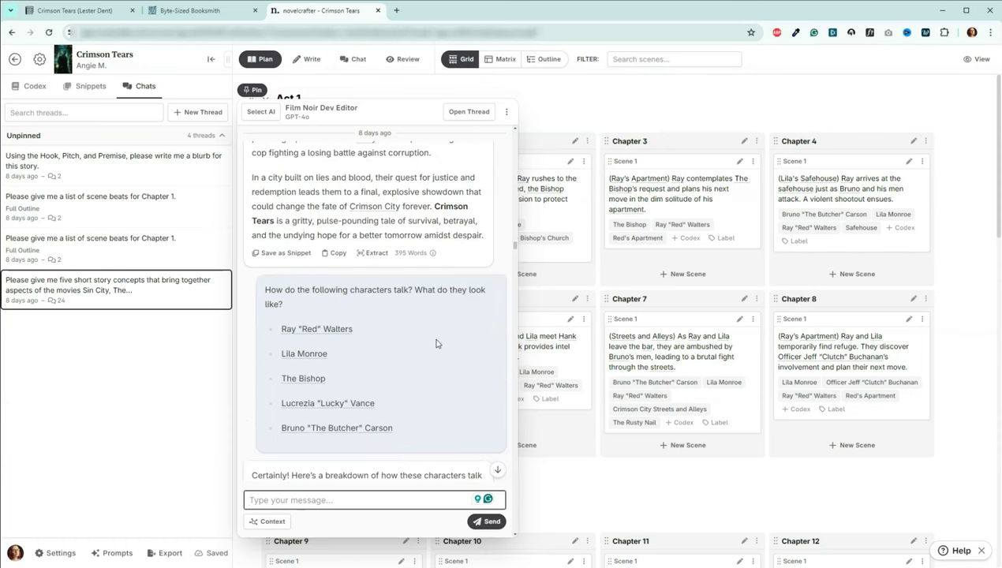
scroll(437, 343, down, 1)
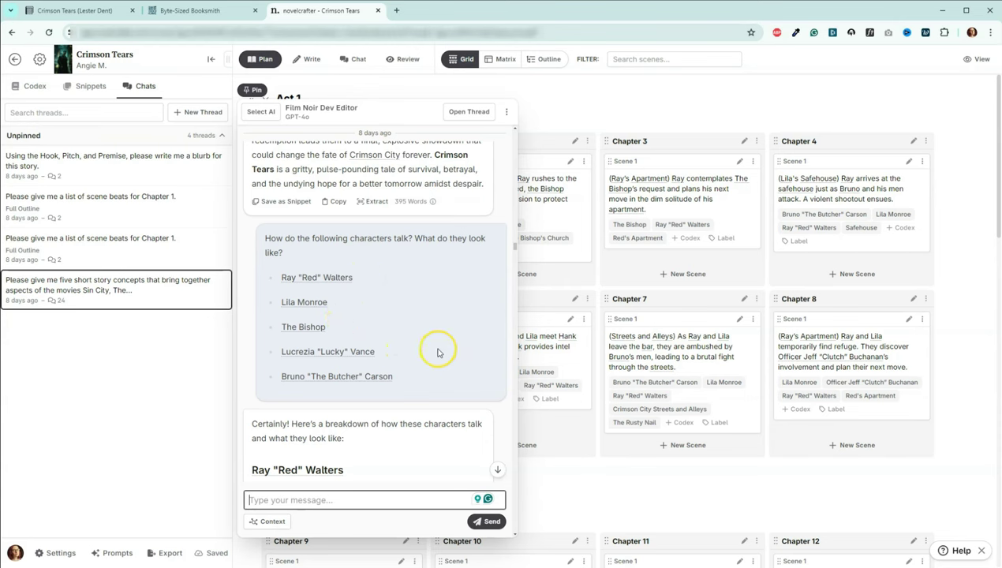
scroll(438, 353, down, 1)
scroll(438, 353, down, 2)
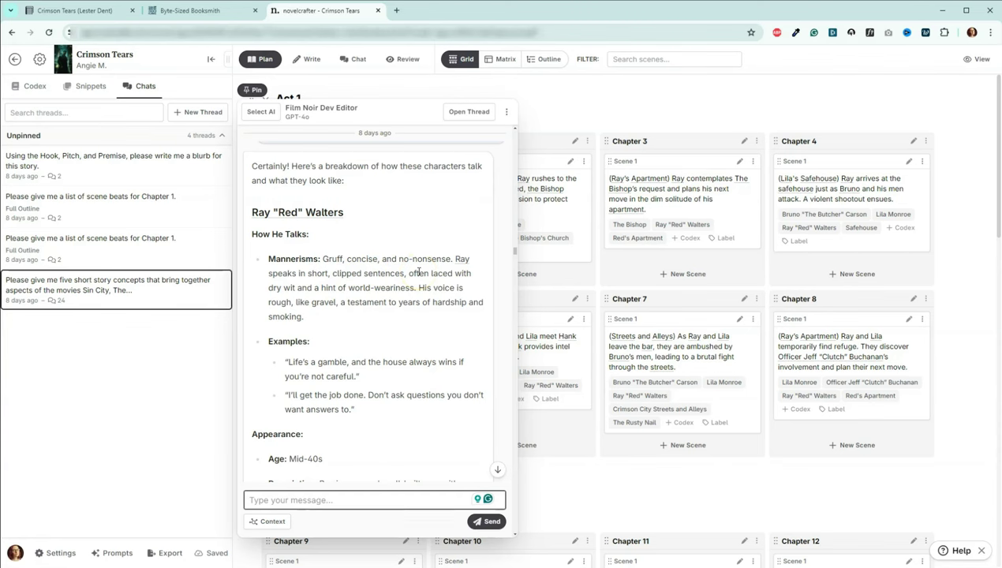
scroll(419, 272, down, 2)
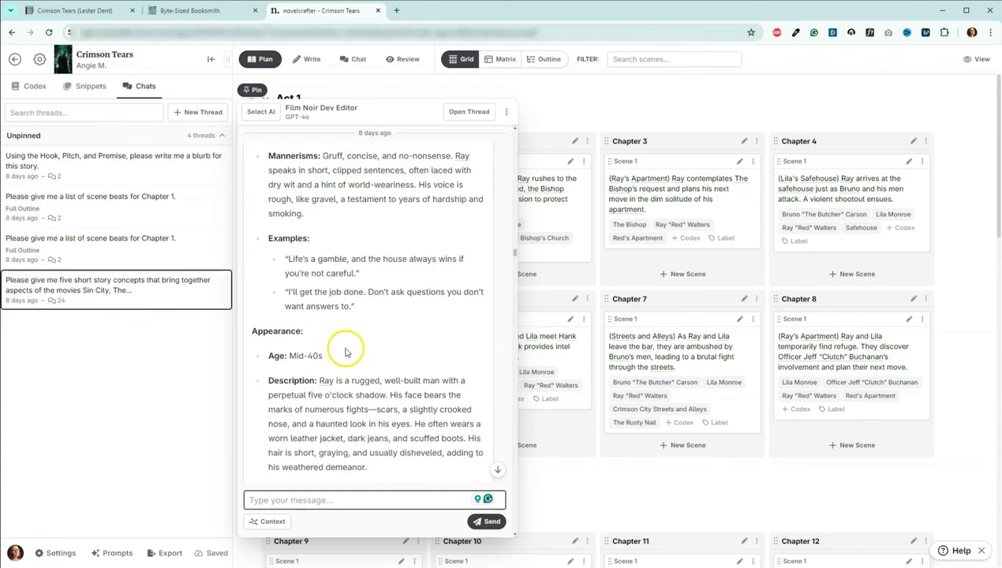
scroll(380, 337, down, 2)
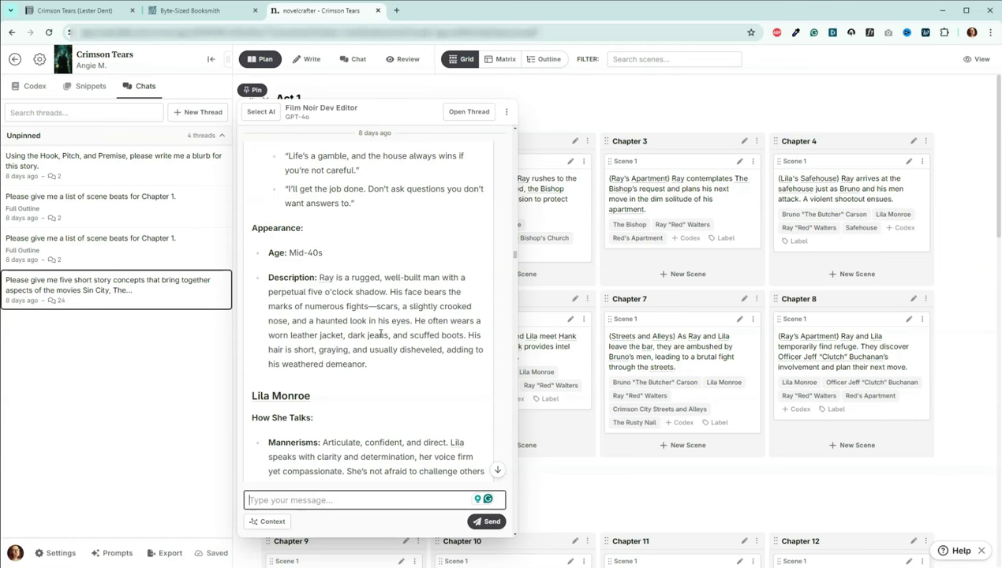
Look through the speech and appearance profiles from Lila Monroe through Bruno "The Butcher" Carson
scroll(381, 340, down, 4)
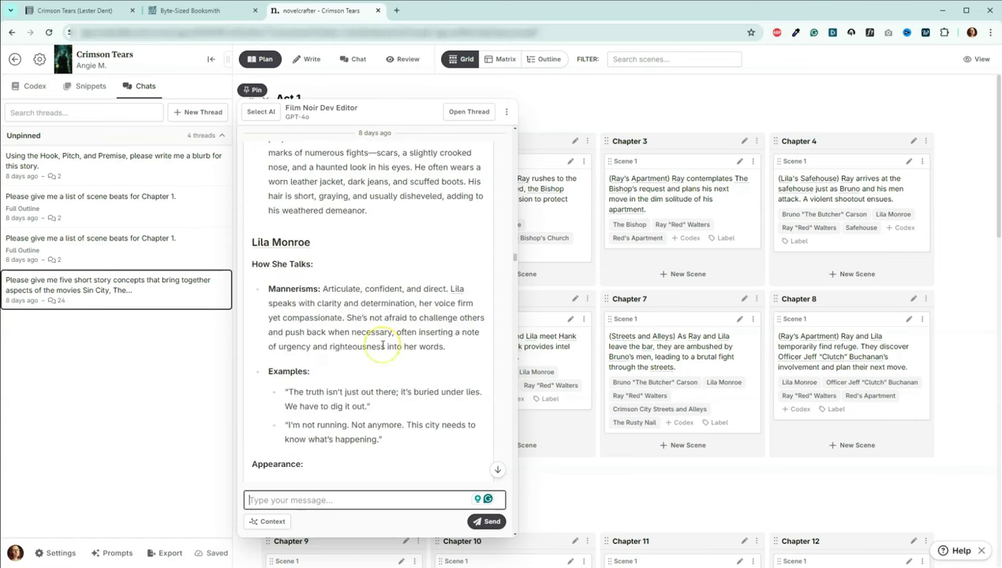
scroll(382, 348, down, 7)
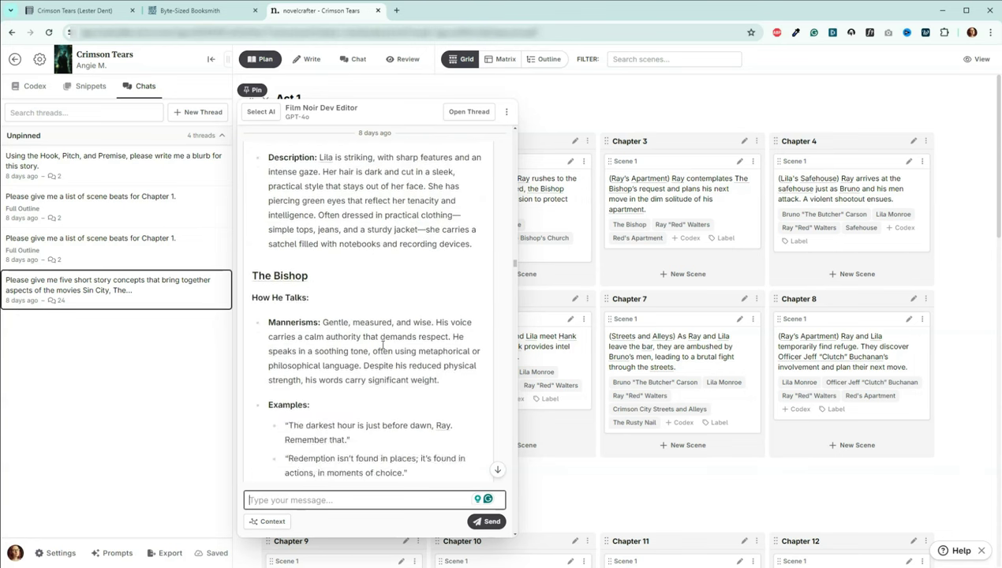
scroll(382, 348, down, 4)
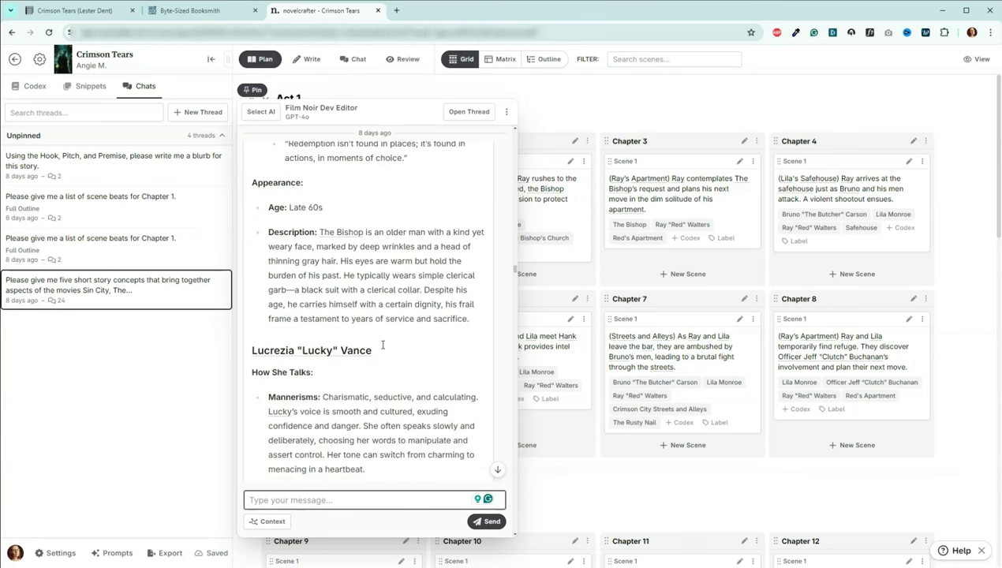
scroll(382, 348, down, 8)
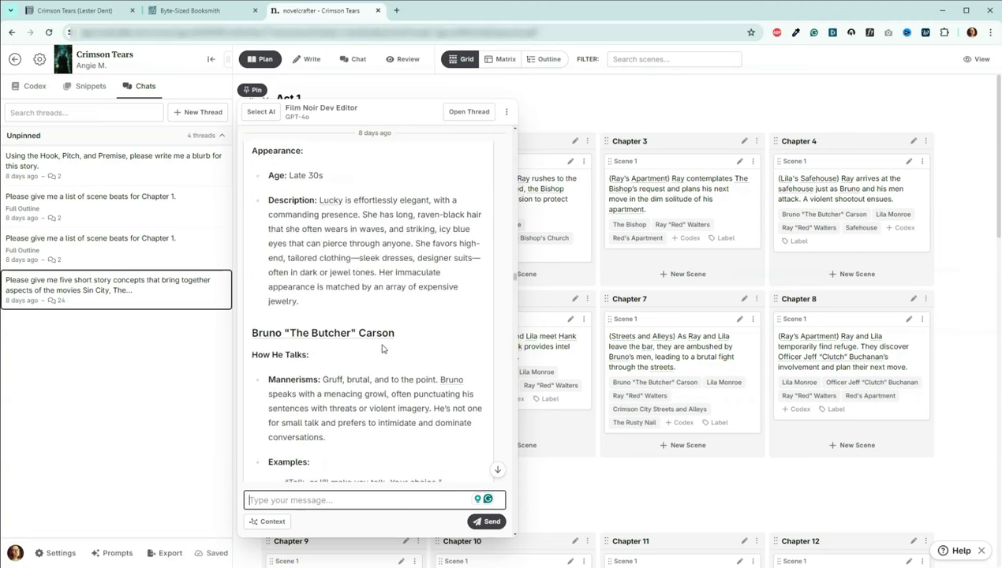
scroll(382, 348, down, 3)
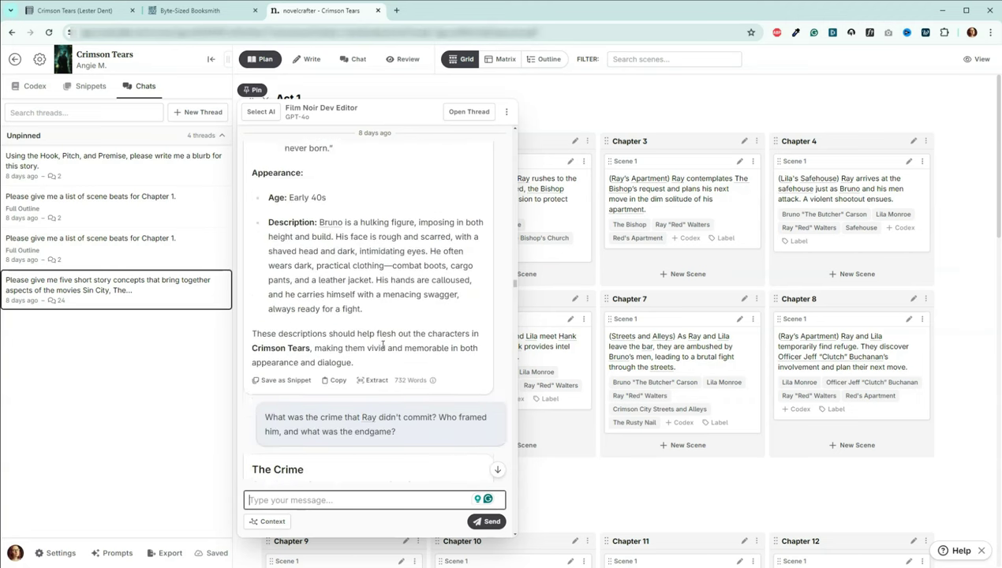
Examine the question about the crime Ray didn't commit and read the reply's sections on the crime and who framed him
scroll(382, 348, down, 2)
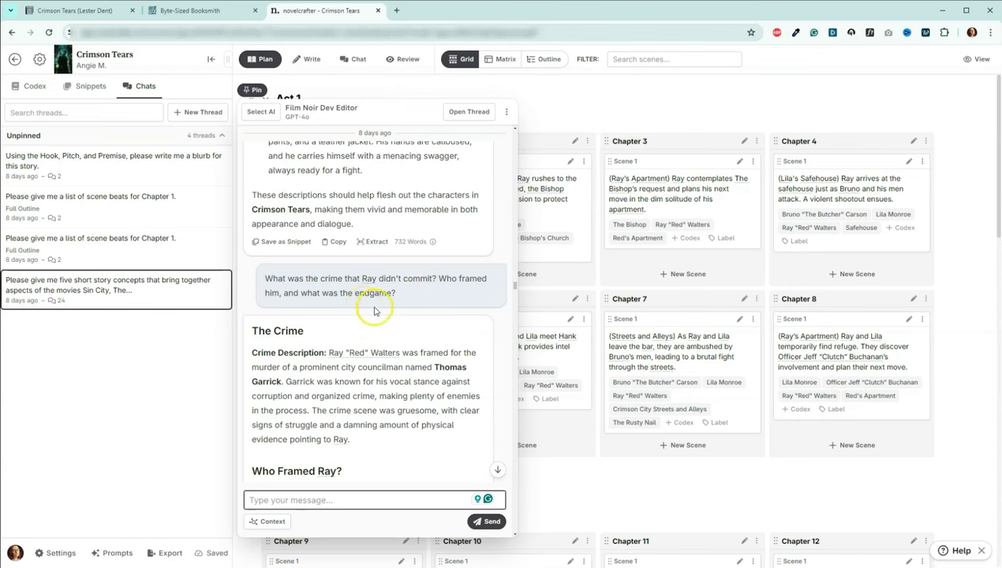
scroll(368, 312, down, 1)
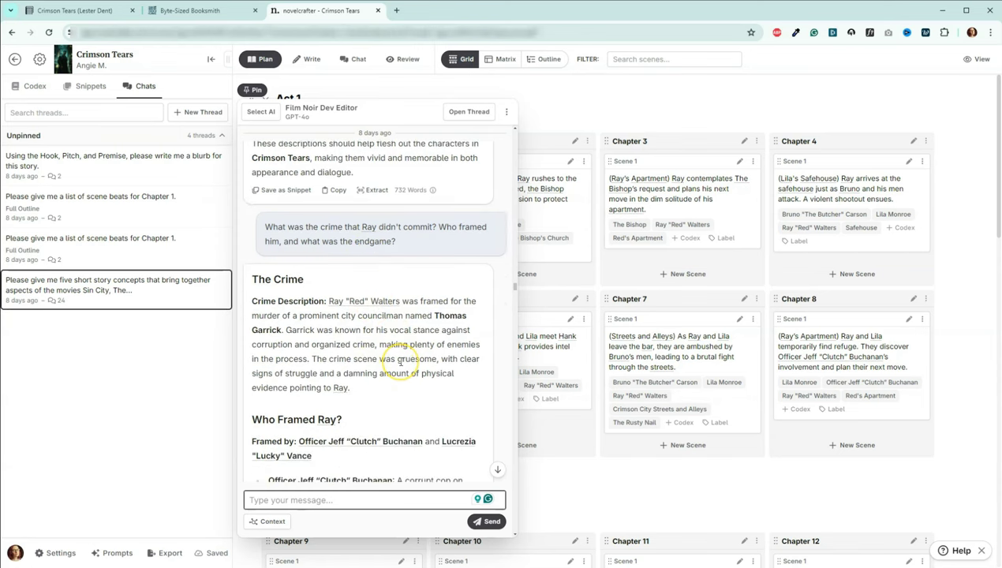
scroll(400, 362, down, 1)
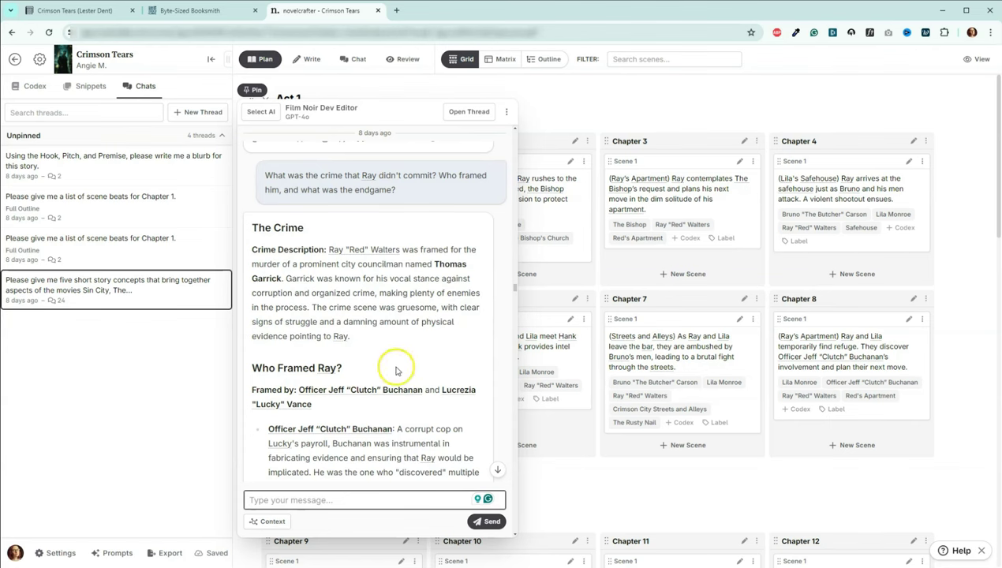
scroll(403, 351, down, 3)
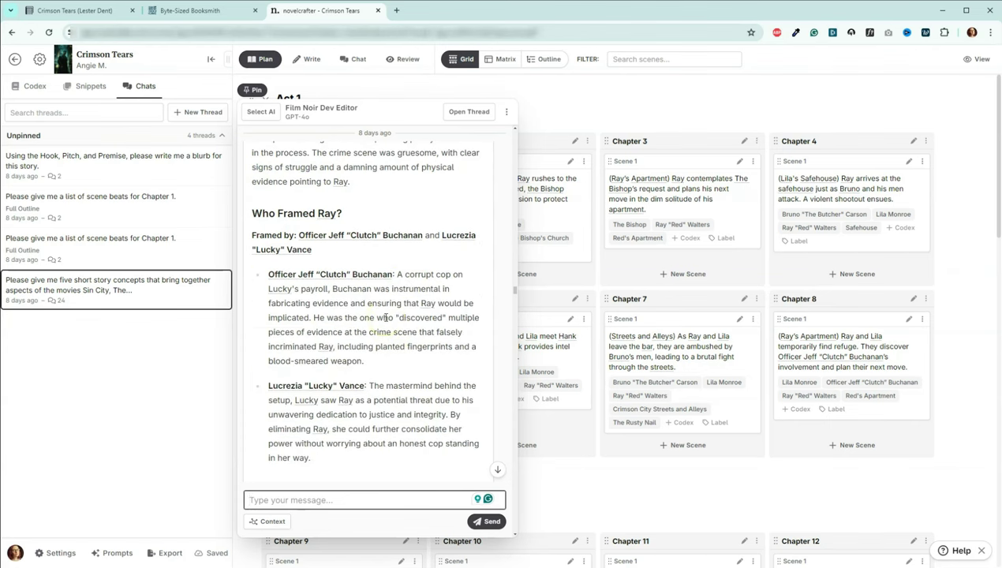
Read the reply's remaining sections: The Endgame, How It Was Executed and Impact on Ray
scroll(386, 317, down, 6)
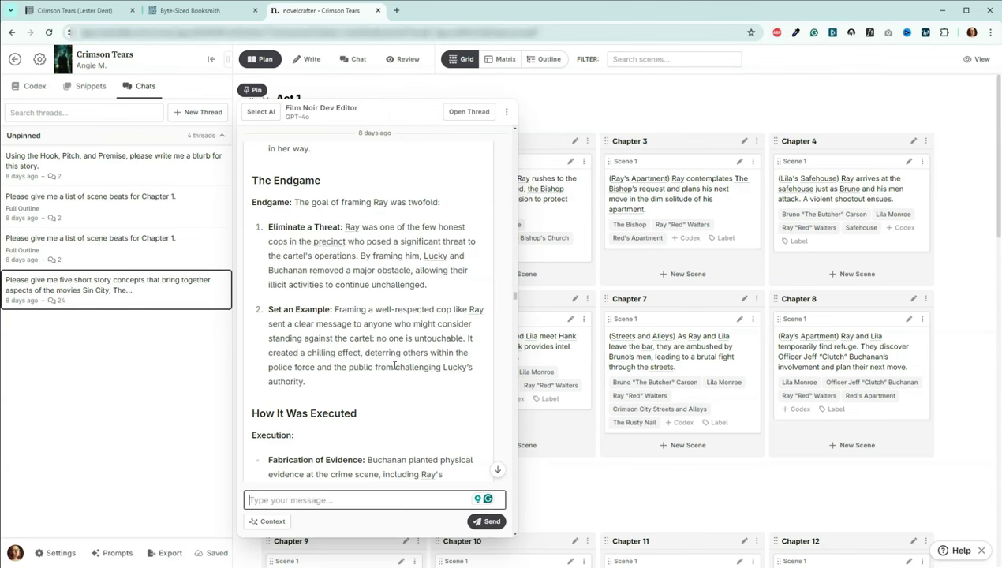
scroll(408, 334, down, 2)
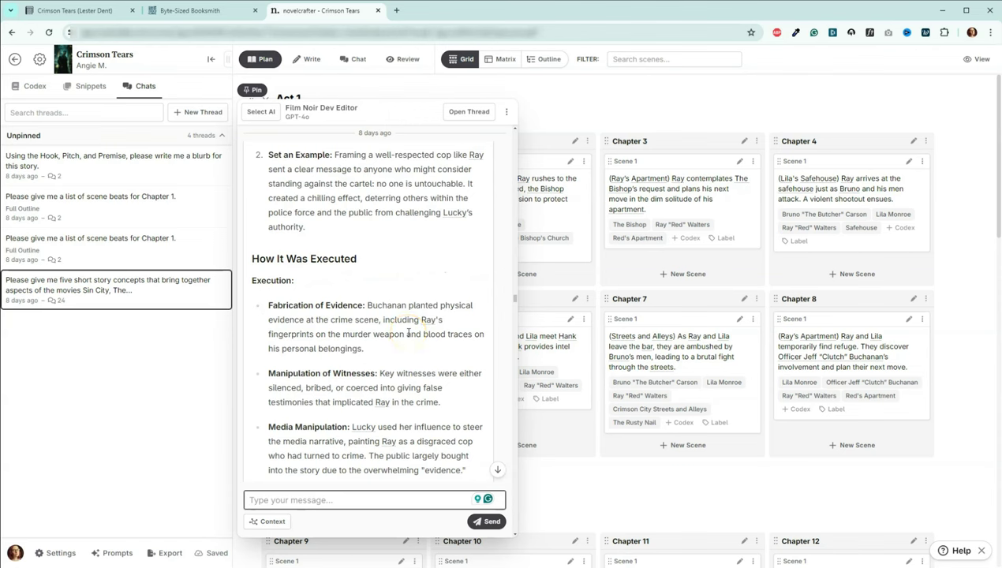
scroll(408, 334, down, 1)
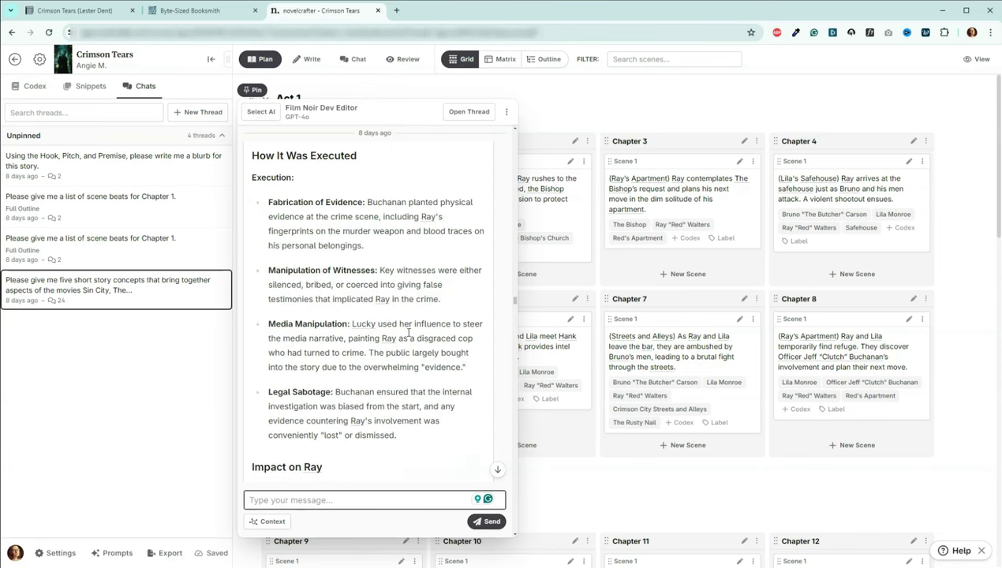
scroll(408, 337, down, 1)
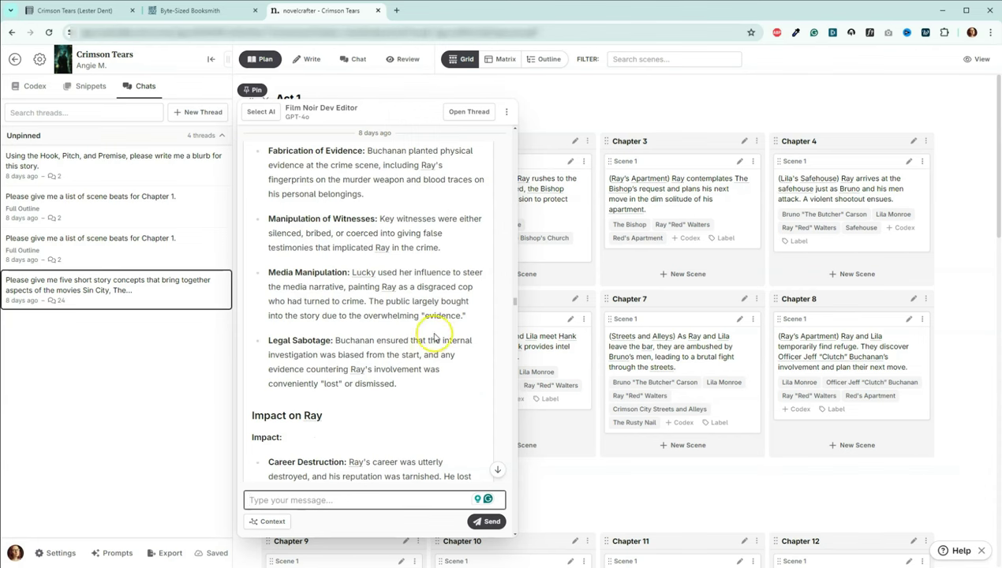
scroll(435, 334, down, 1)
scroll(436, 335, down, 3)
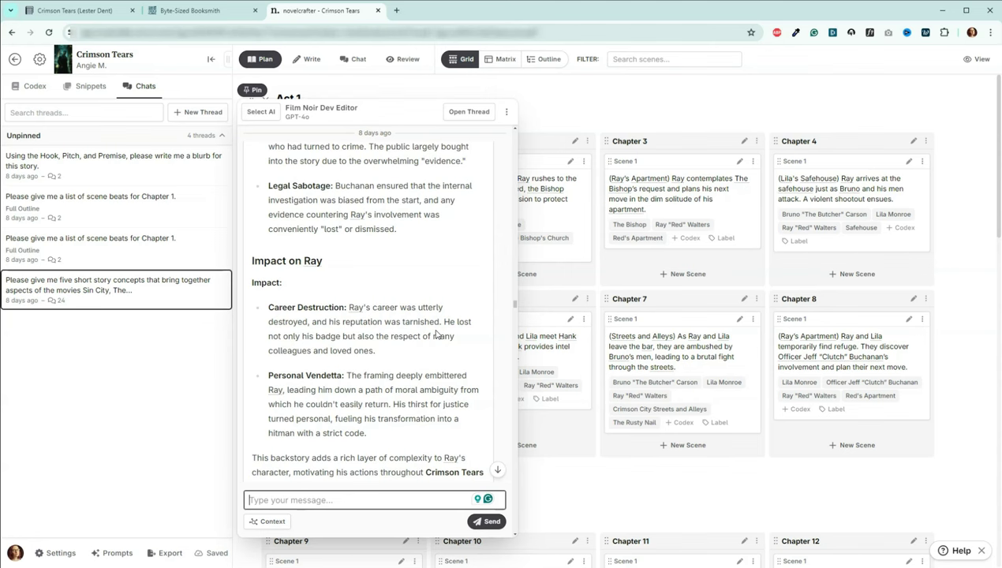
scroll(436, 335, down, 1)
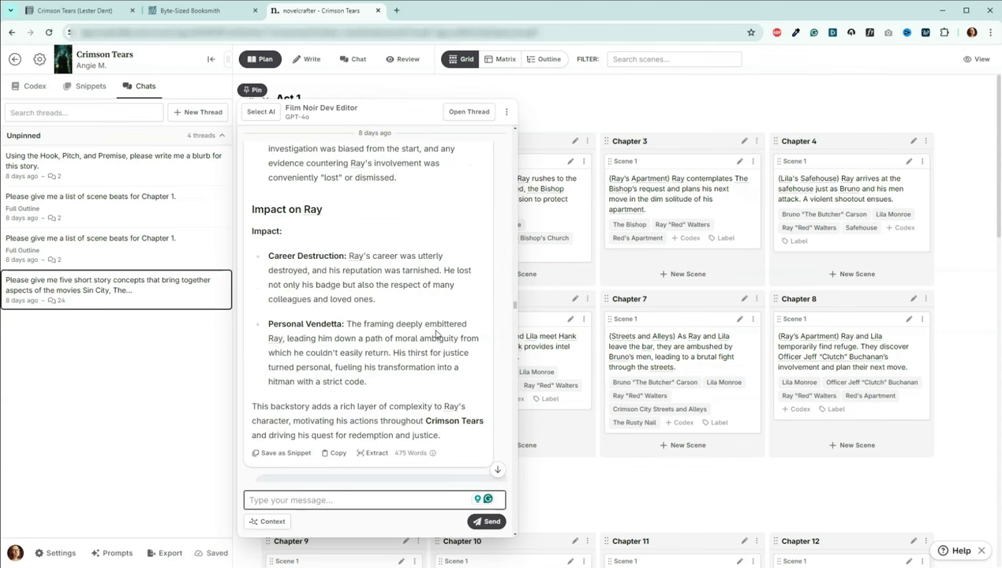
click(426, 349)
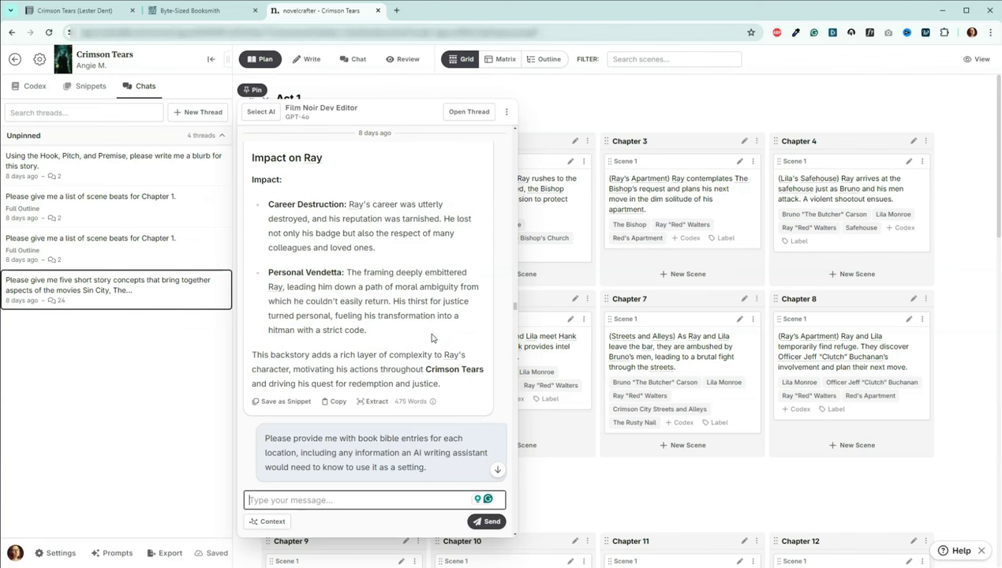
Examine the request for book bible entries for each location and read the Crimson City entry's description, key features and use as setting
click(427, 336)
click(402, 334)
scroll(371, 330, down, 2)
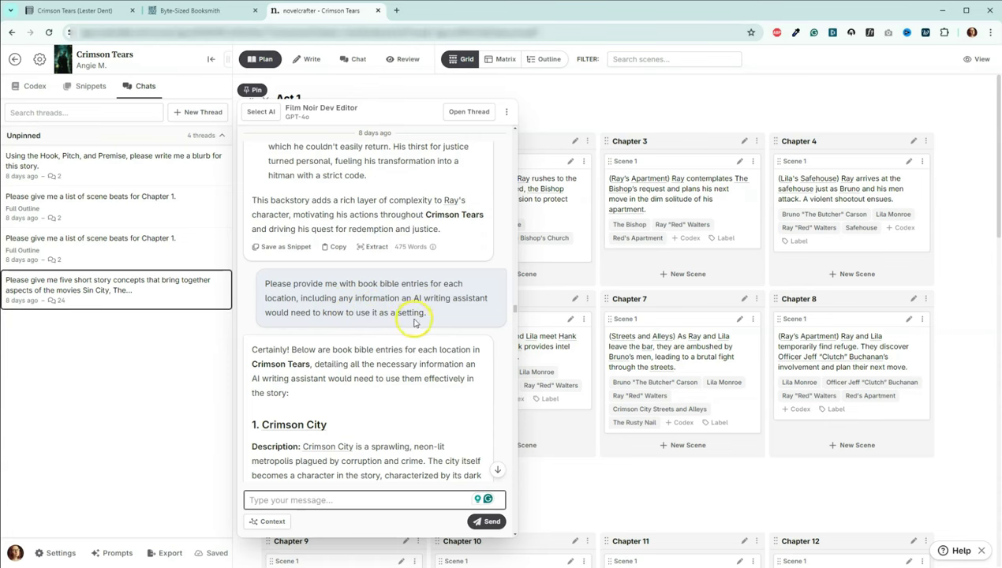
scroll(419, 316, down, 2)
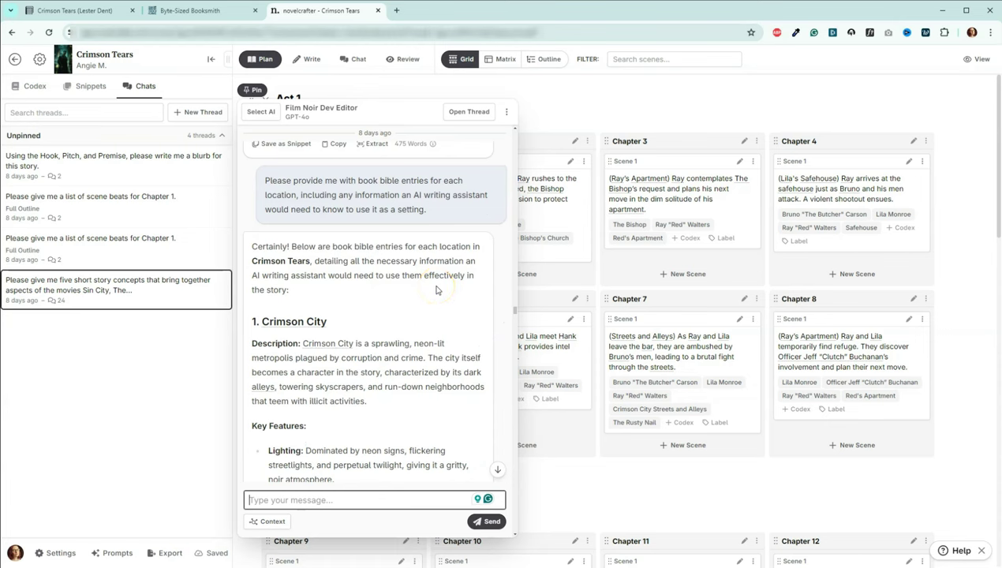
scroll(436, 291, down, 2)
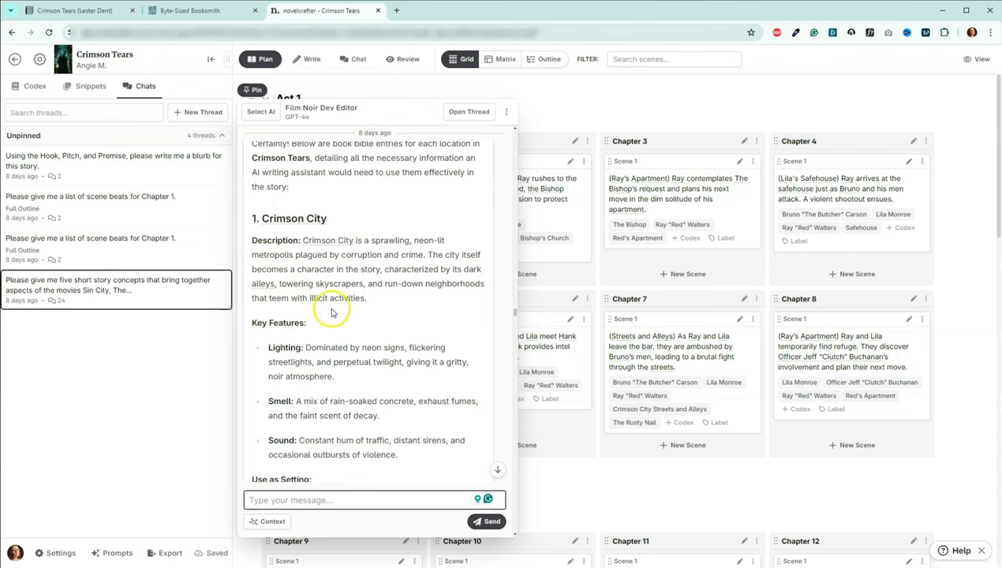
scroll(320, 301, down, 2)
scroll(318, 308, down, 1)
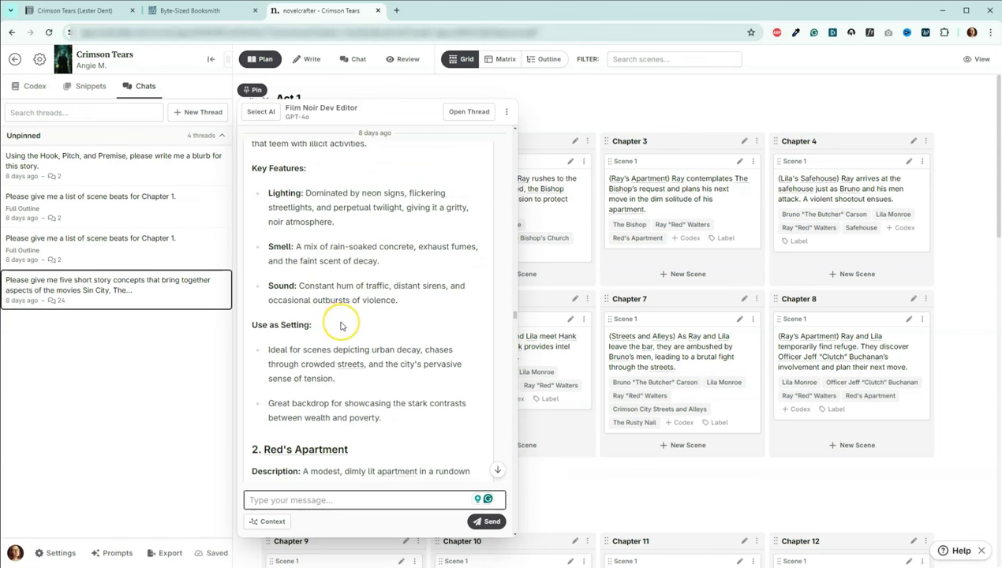
Look through the location entries from Red's Apartment through the City Morgue, including their descriptions, key features and uses as setting
scroll(341, 325, down, 3)
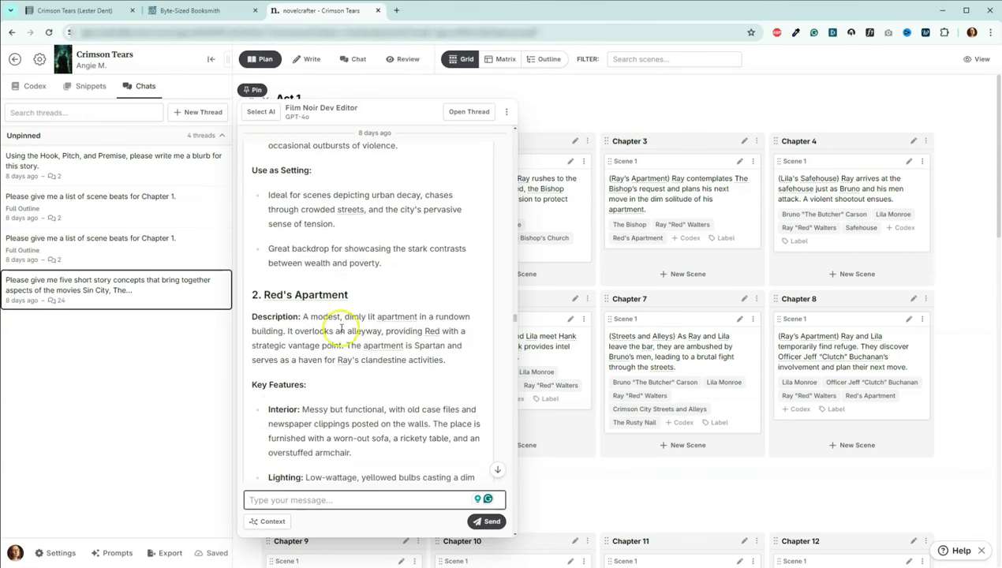
scroll(339, 332, down, 7)
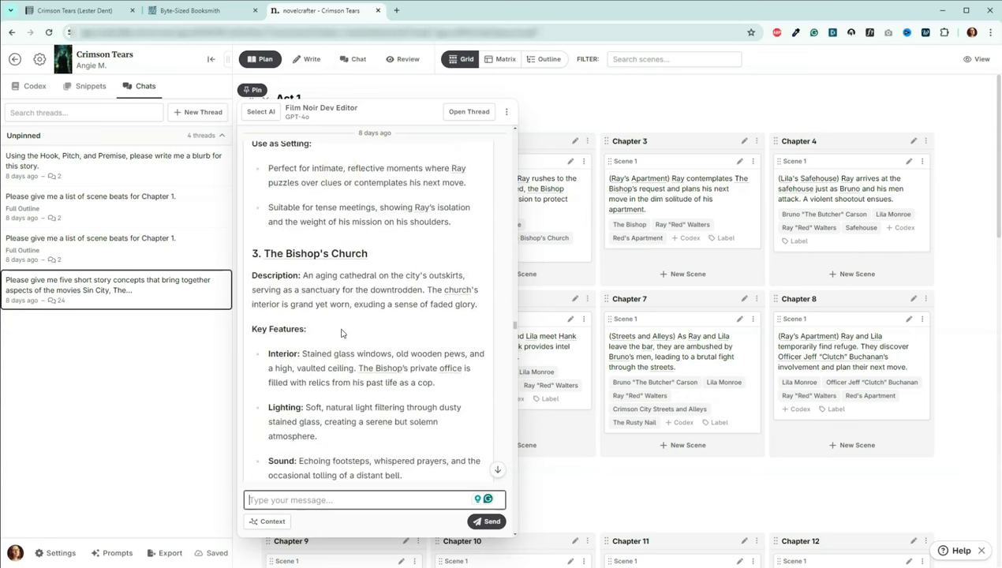
scroll(341, 332, down, 7)
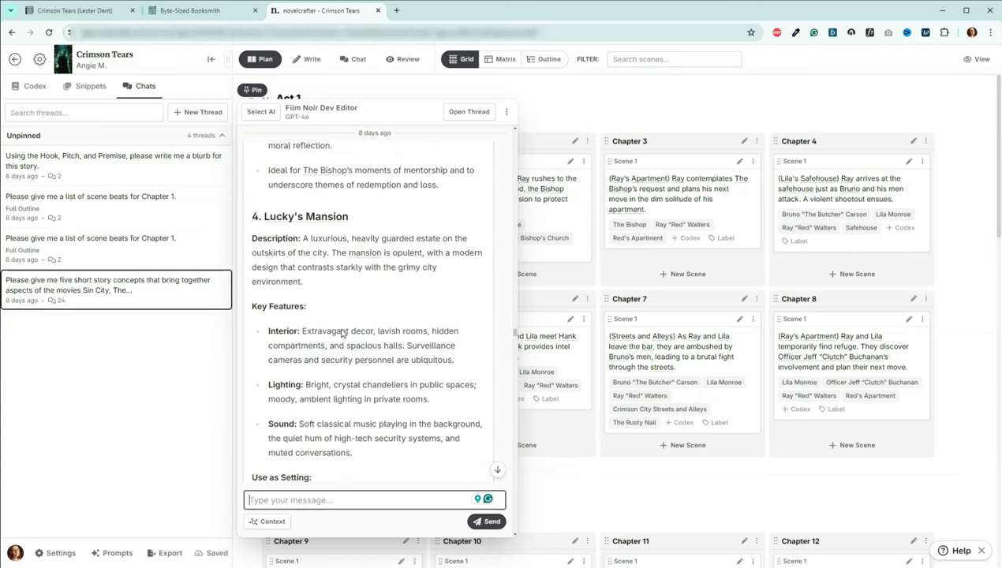
scroll(342, 333, down, 6)
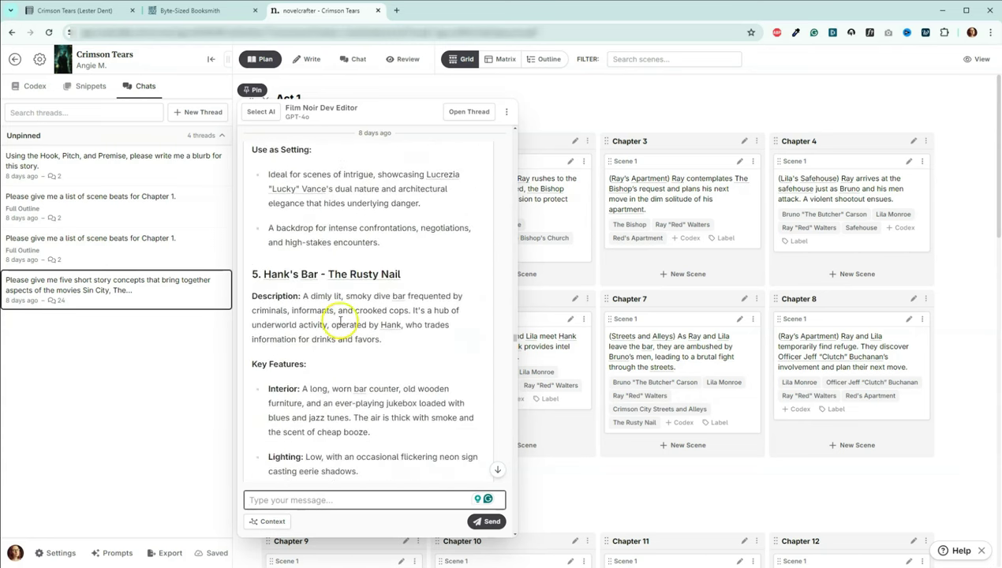
scroll(345, 306, down, 6)
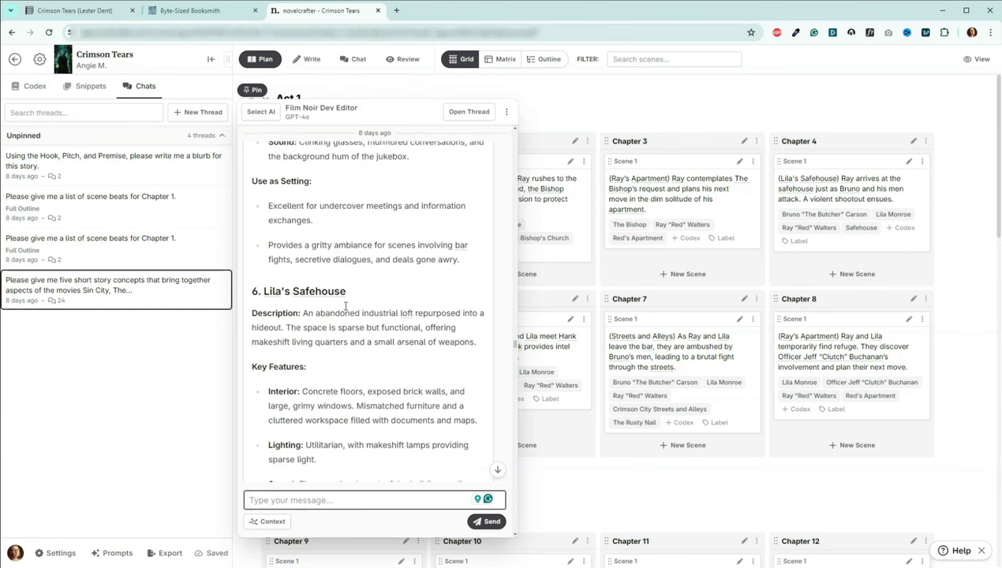
scroll(345, 306, down, 6)
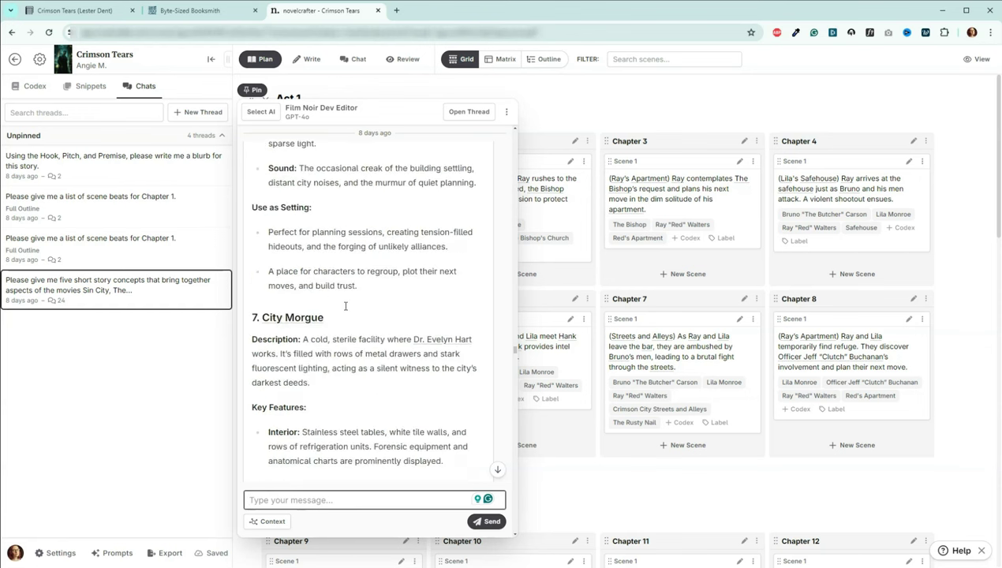
scroll(345, 306, down, 5)
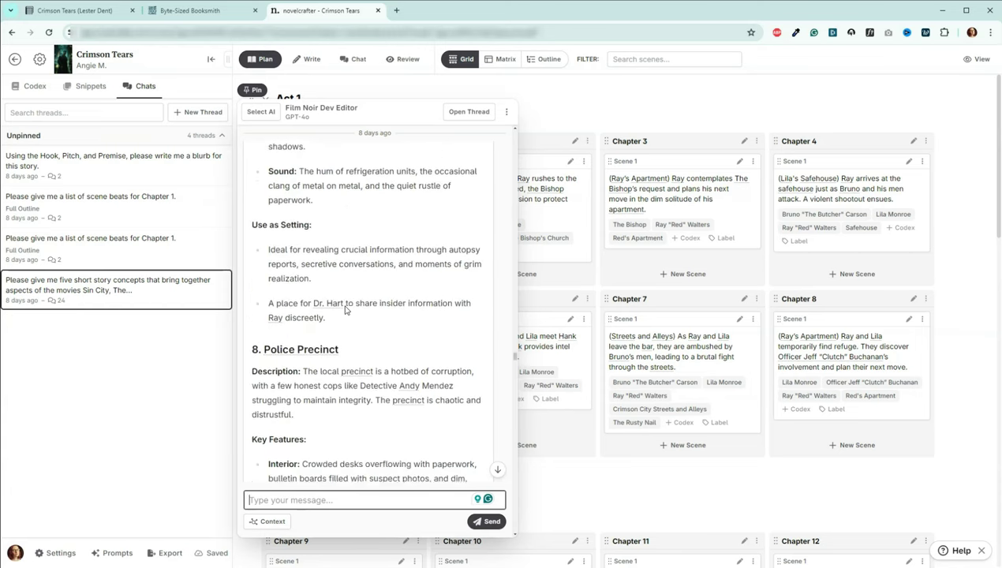
Look through the remaining location entries from the Police Precinct through The Rooftops
scroll(345, 311, down, 5)
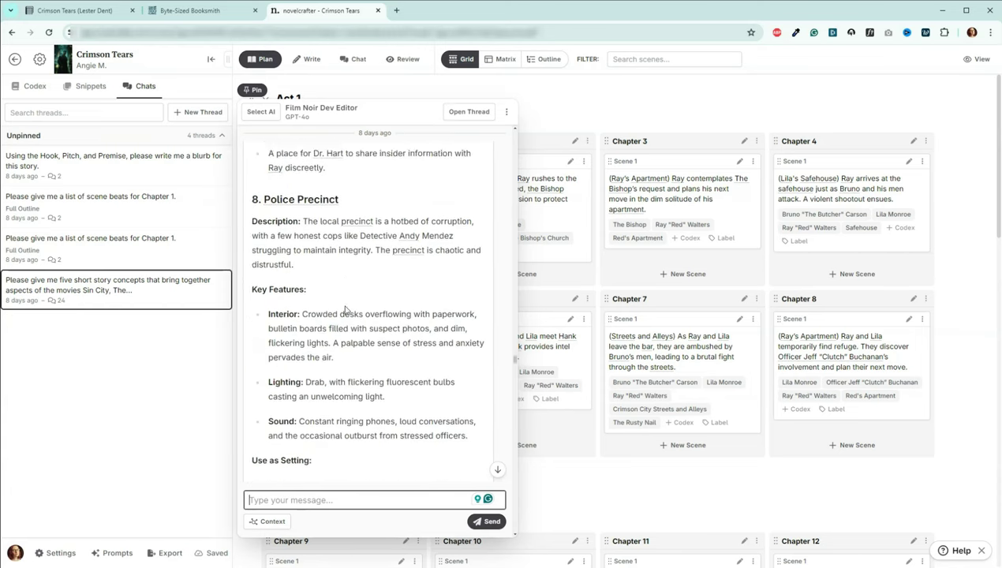
scroll(345, 310, down, 3)
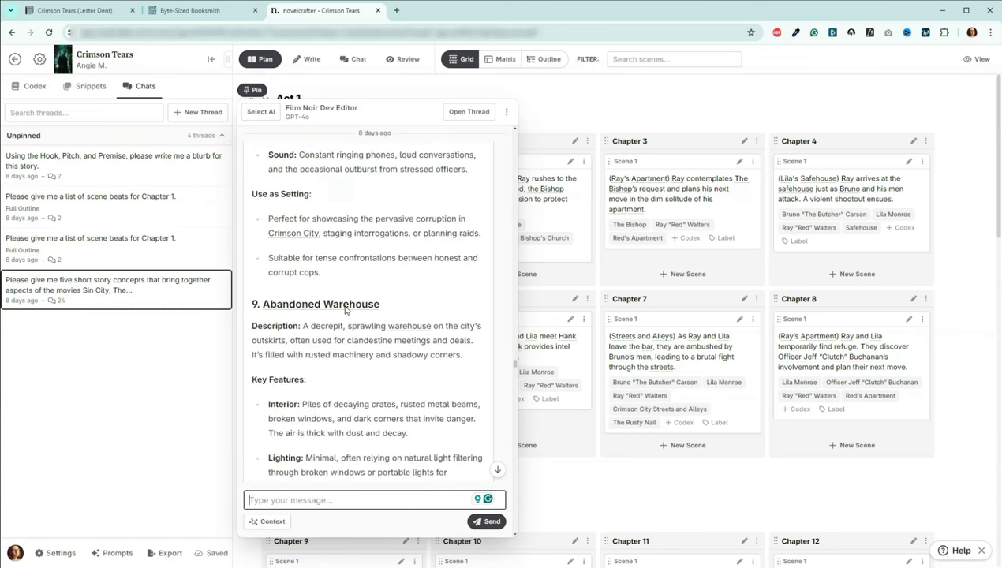
scroll(341, 338, down, 5)
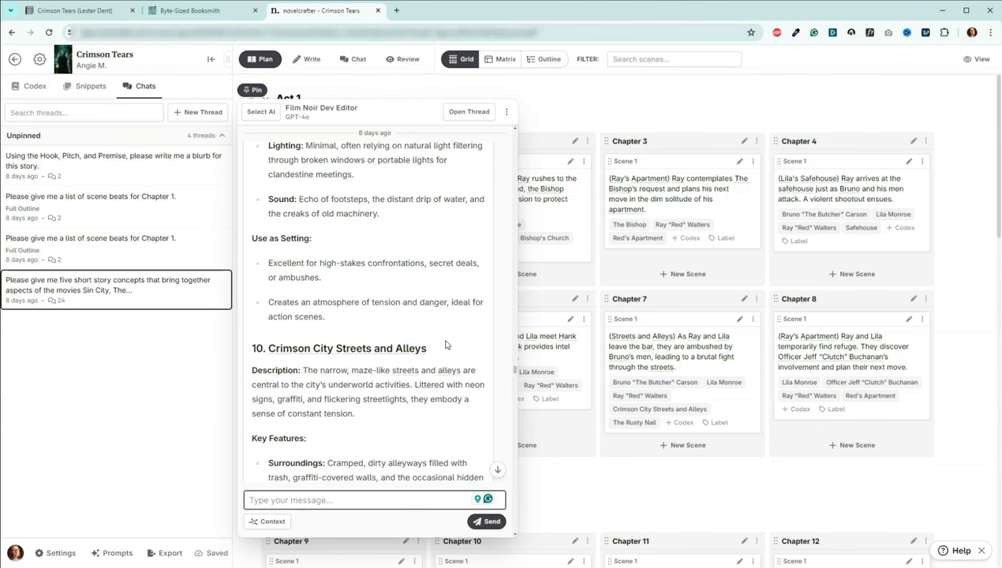
scroll(449, 335, down, 4)
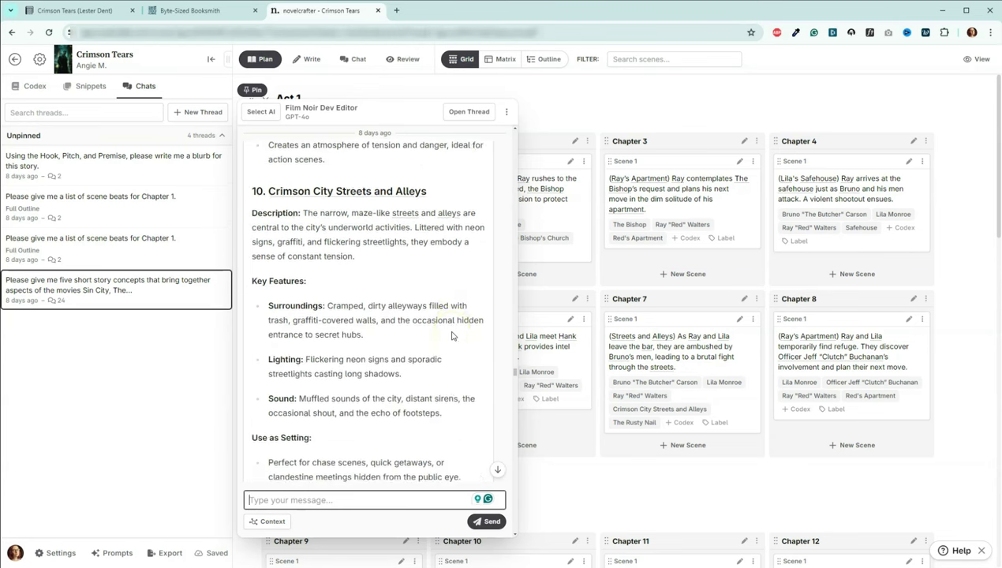
scroll(451, 335, down, 1)
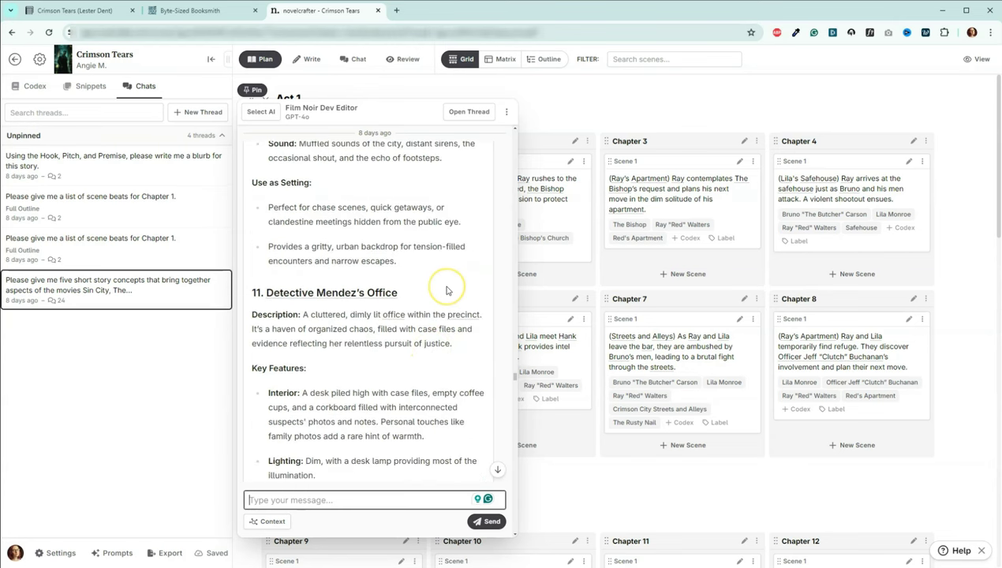
scroll(446, 290, down, 5)
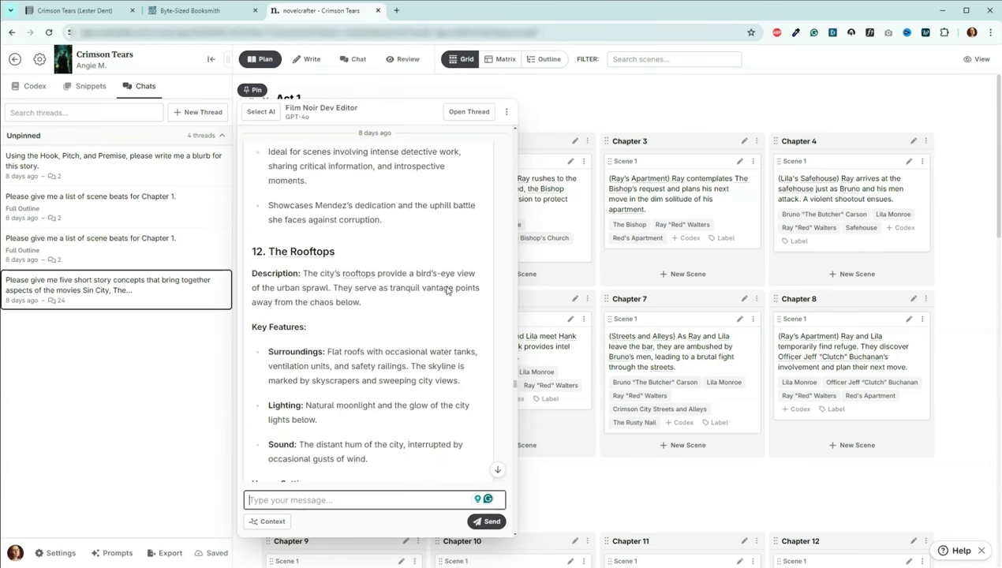
scroll(448, 288, down, 5)
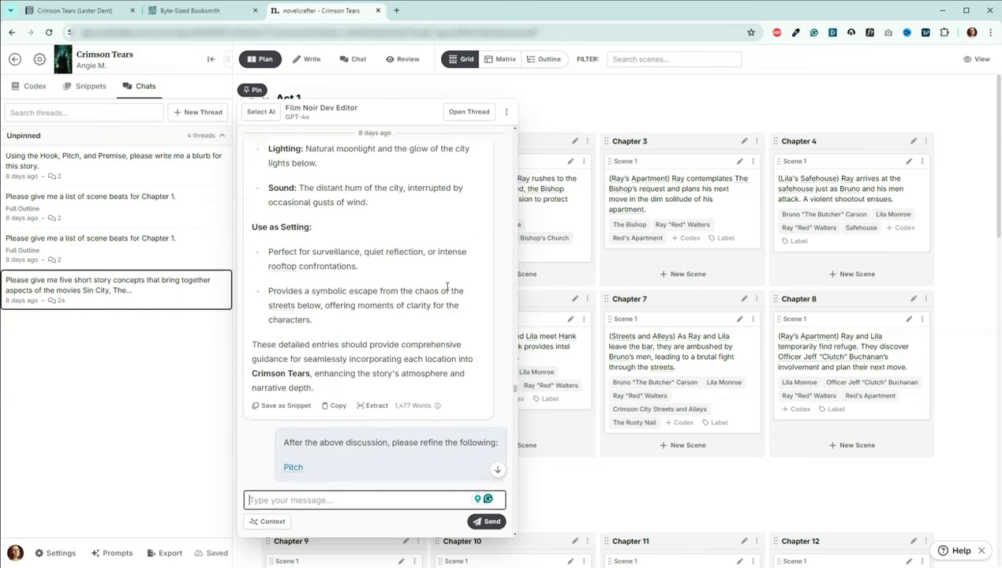
Examine the request to refine the pitch, hook and premise, and read the refined version of each
scroll(447, 291, down, 1)
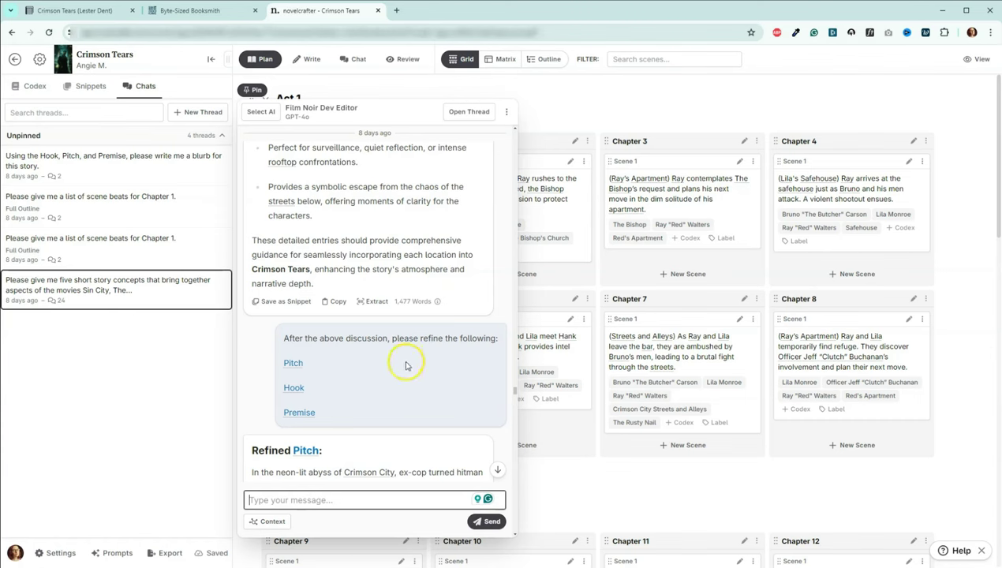
scroll(412, 356, down, 3)
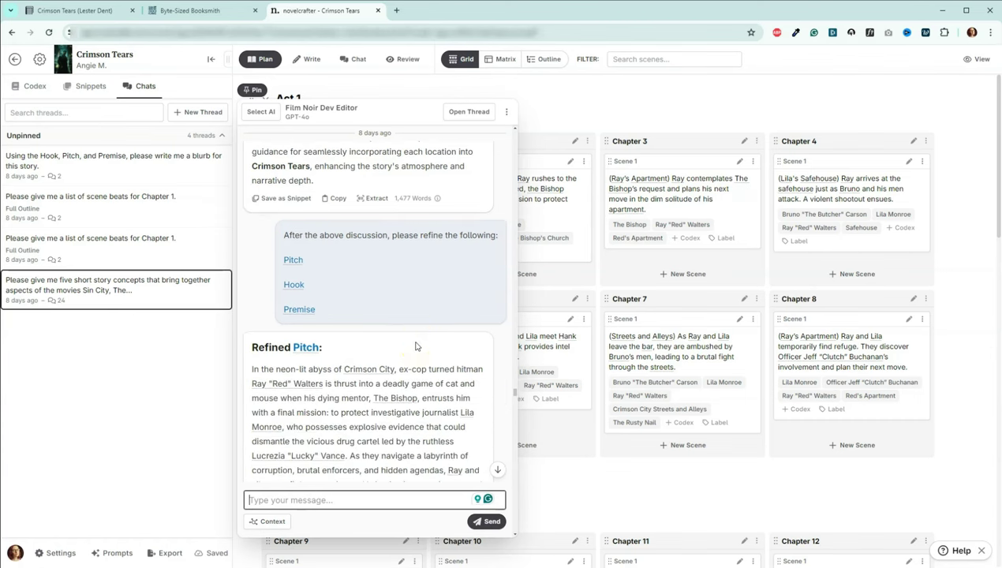
scroll(416, 346, down, 3)
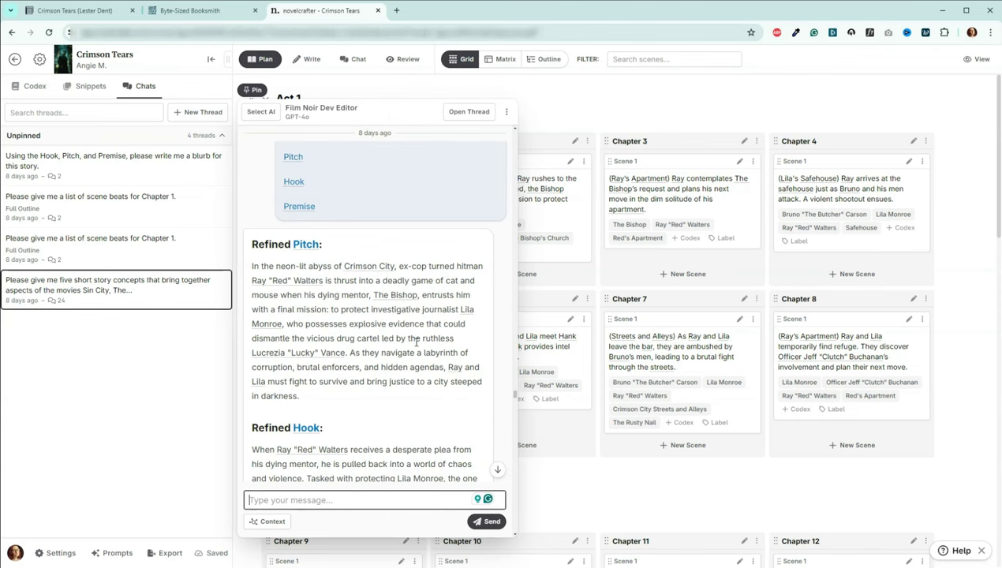
scroll(416, 341, down, 5)
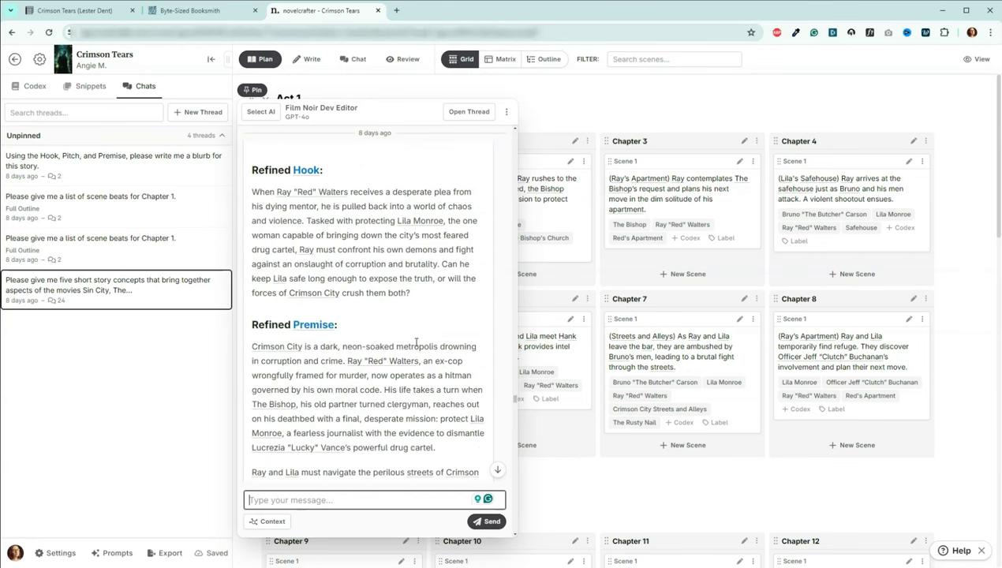
scroll(416, 342, down, 10)
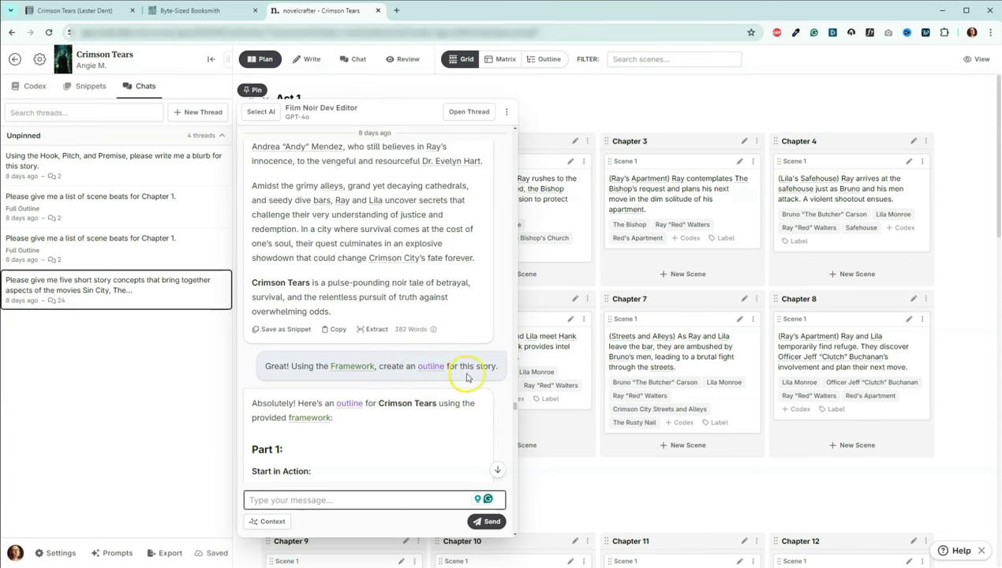
Examine the request for an outline based on the Framework and look through the outline's parts from Start in Action to the closing rooftop scene
scroll(485, 349, down, 2)
scroll(486, 348, down, 2)
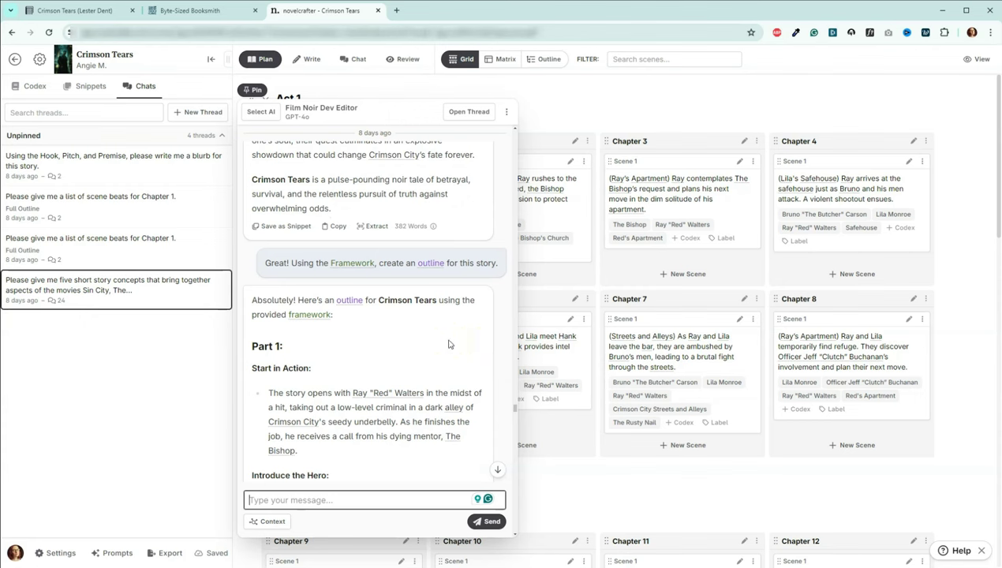
scroll(441, 322, down, 2)
scroll(446, 325, down, 10)
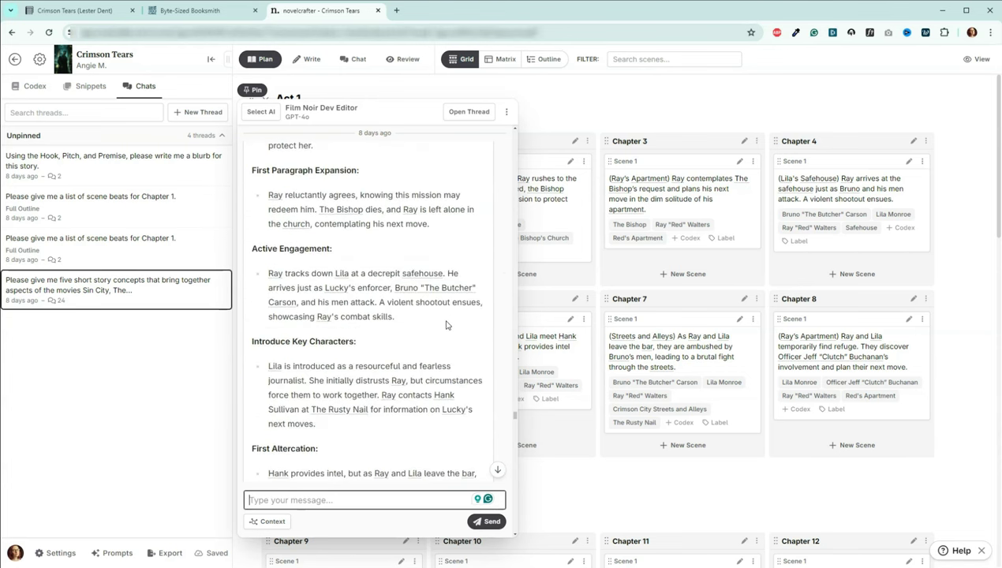
scroll(446, 324, down, 15)
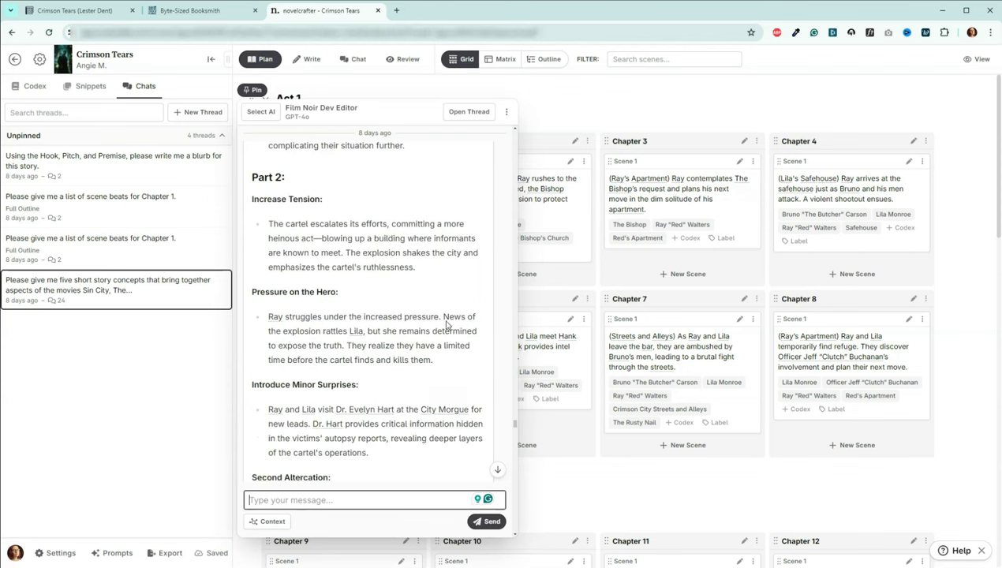
scroll(447, 322, down, 12)
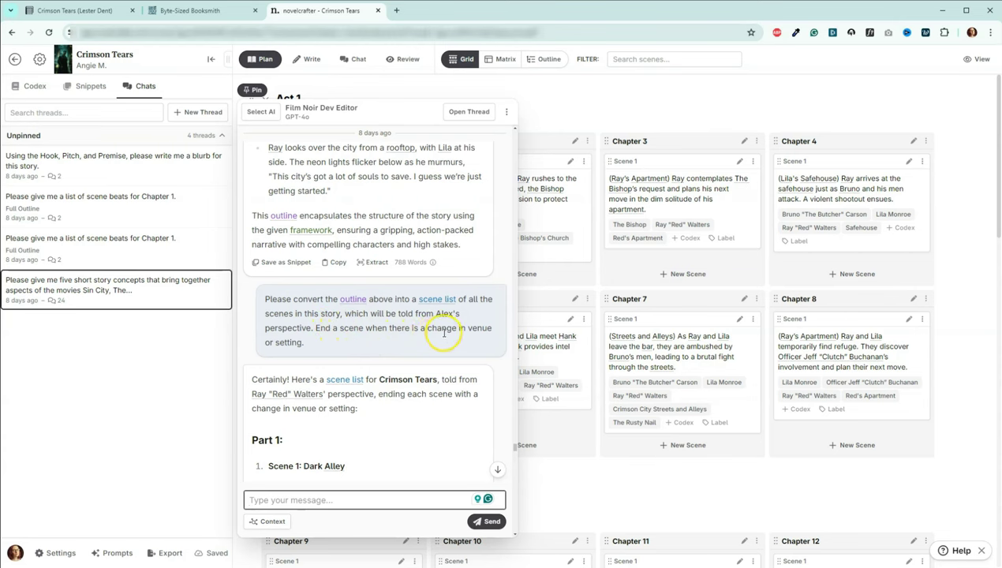
Examine the request to convert the outline into a scene list and look through the scenes from Dark Alley to Rooftop
scroll(431, 344, down, 1)
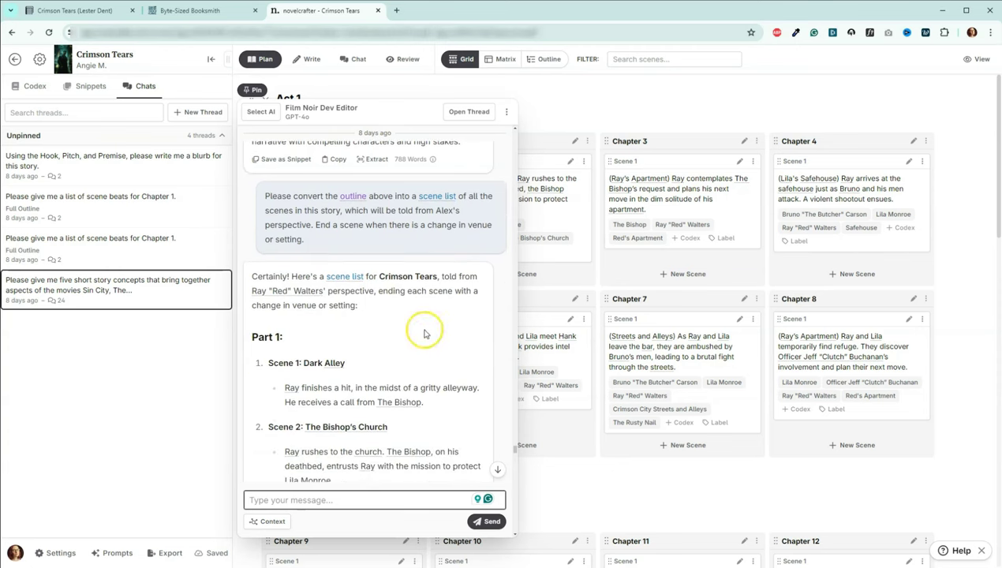
scroll(425, 334, down, 5)
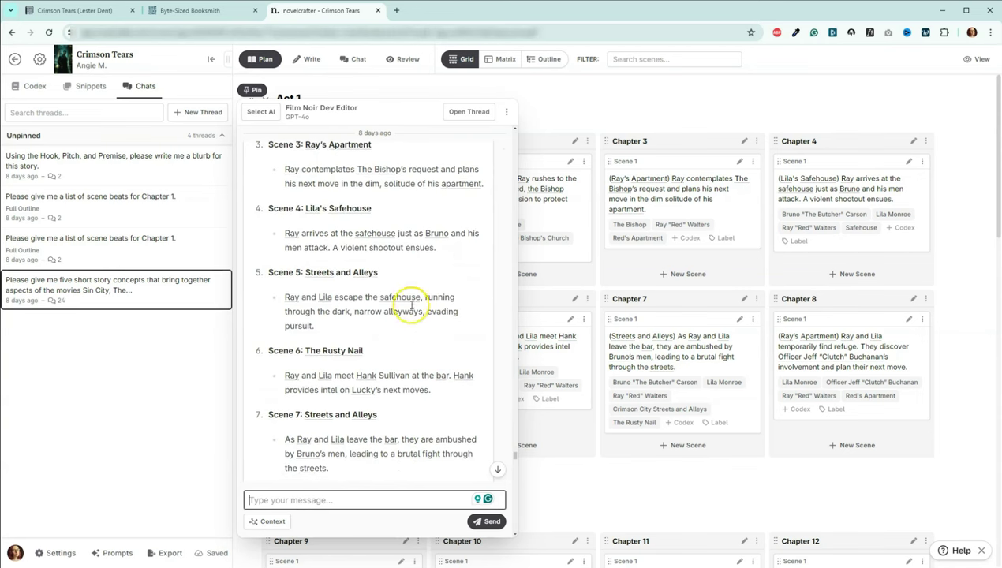
scroll(405, 276, down, 3)
scroll(404, 276, down, 8)
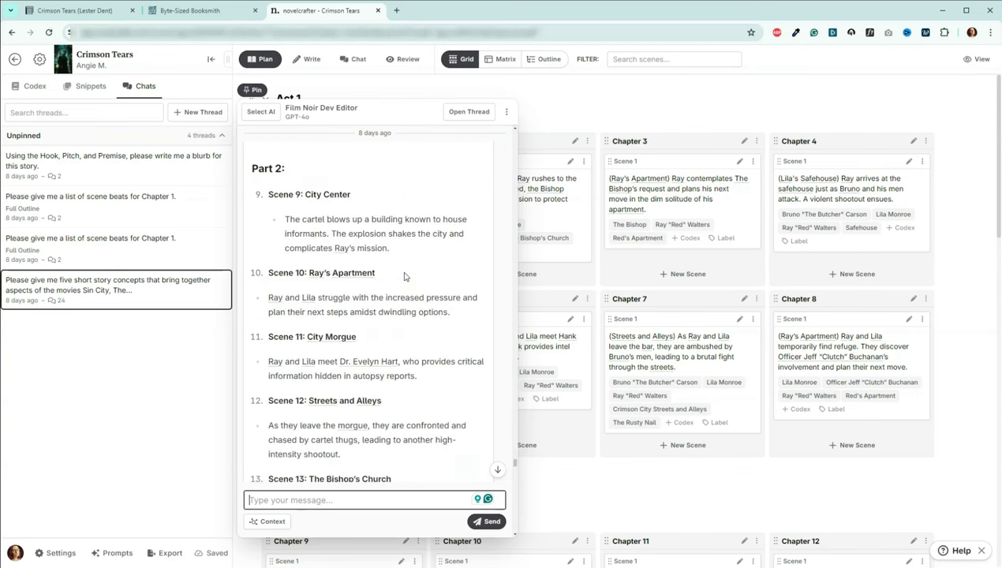
scroll(405, 276, down, 8)
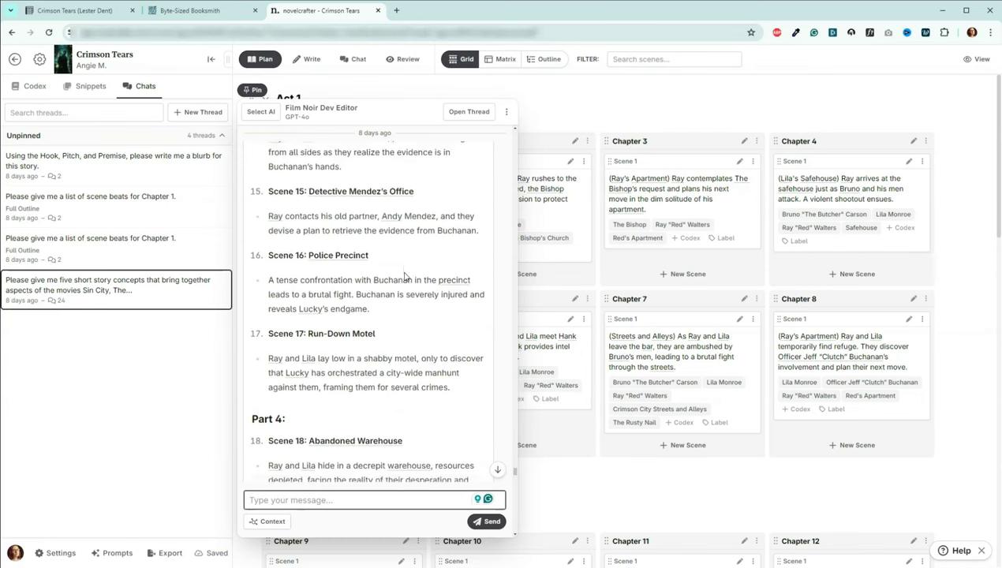
scroll(405, 276, down, 3)
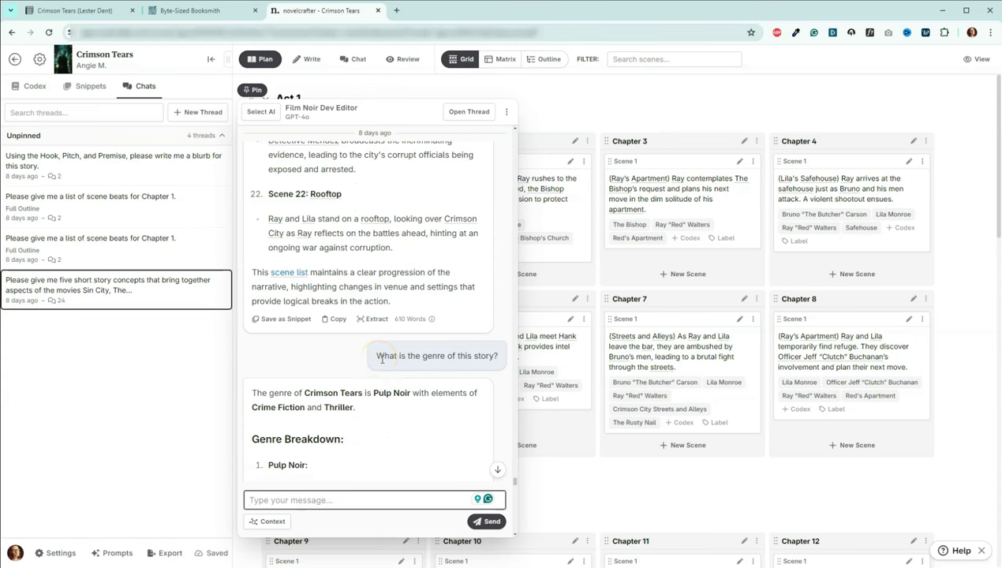
Examine the question about the story's genre and read the breakdown into Pulp Noir, Crime Fiction and Thriller
click(381, 357)
scroll(382, 356, down, 3)
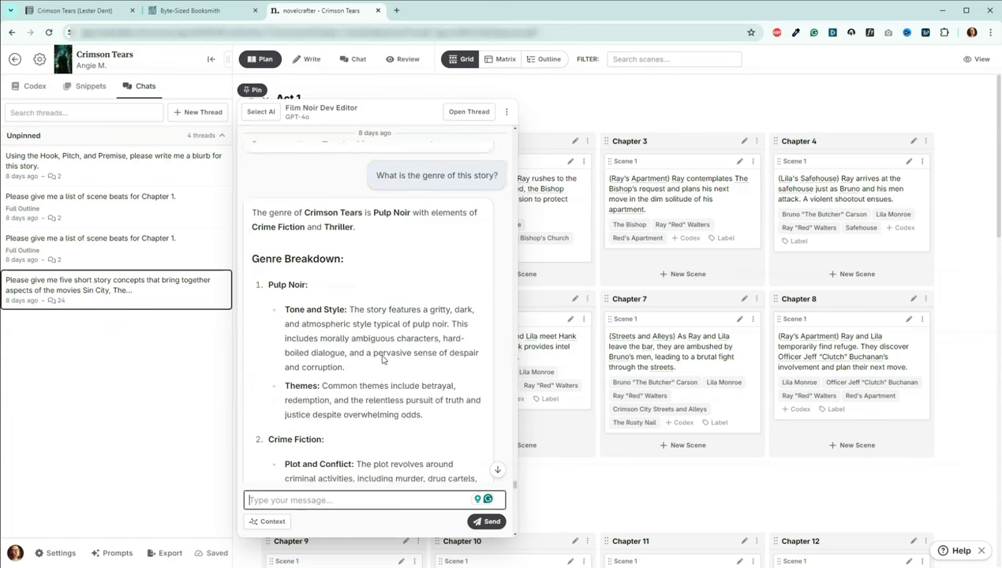
scroll(383, 356, down, 3)
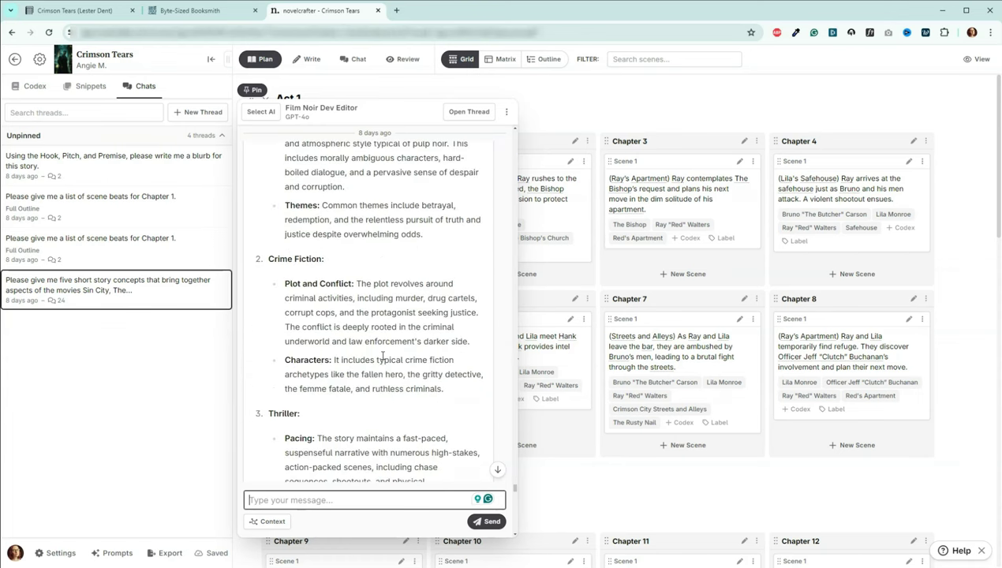
scroll(383, 356, down, 3)
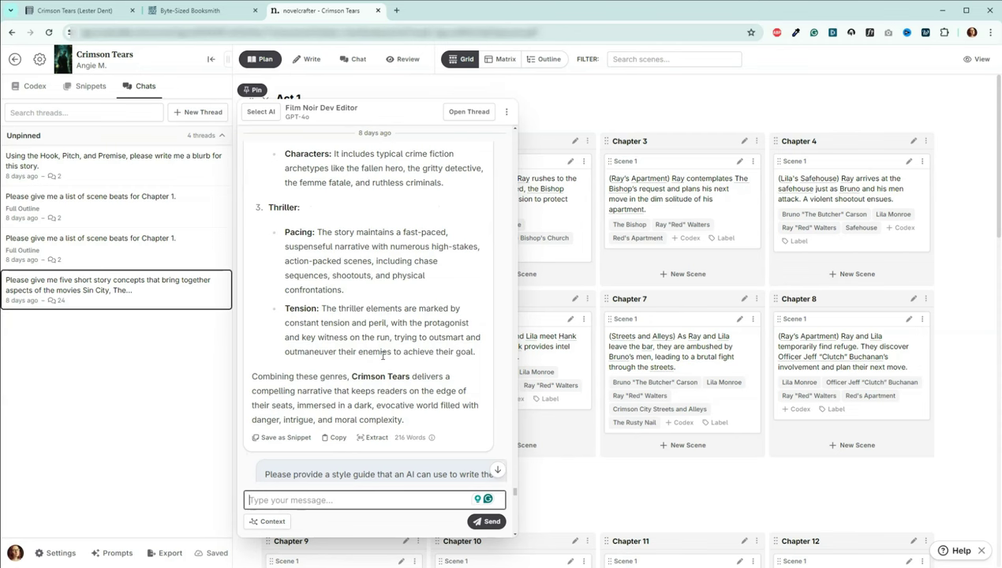
Examine the request for a first-person, past-tense style guide and read its sections on point of view, tone and voice, dialogue and description
scroll(383, 356, down, 3)
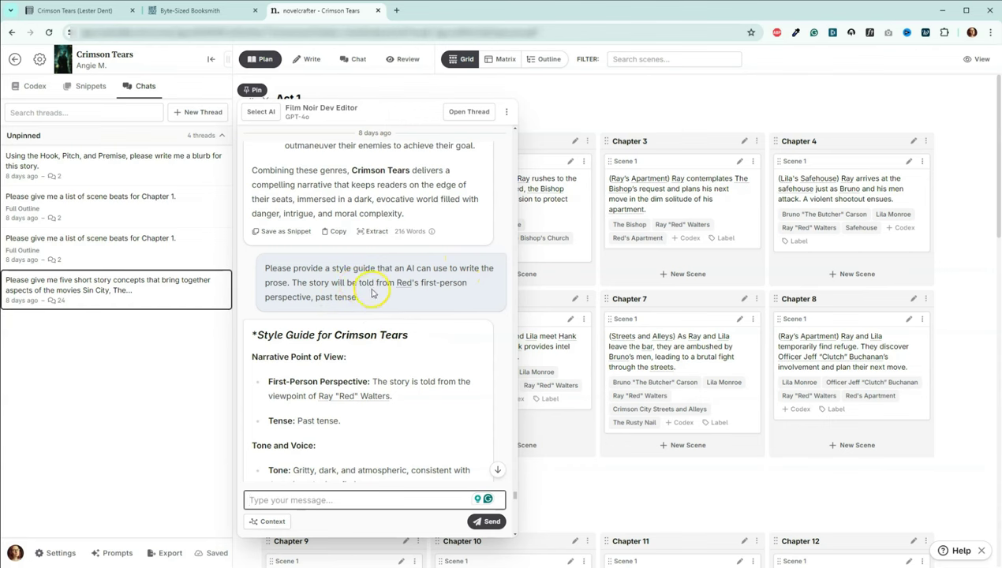
scroll(401, 315, down, 2)
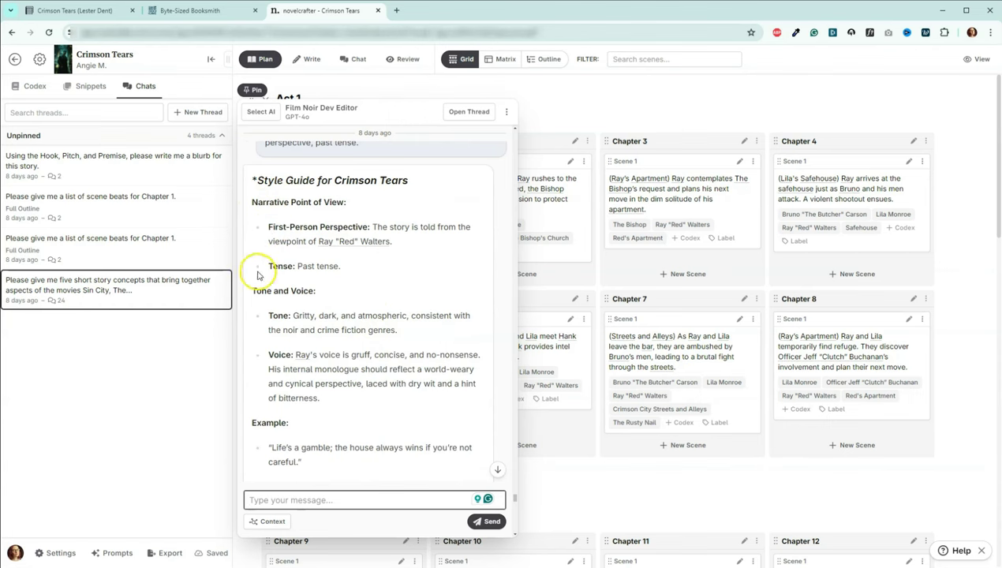
scroll(281, 300, down, 2)
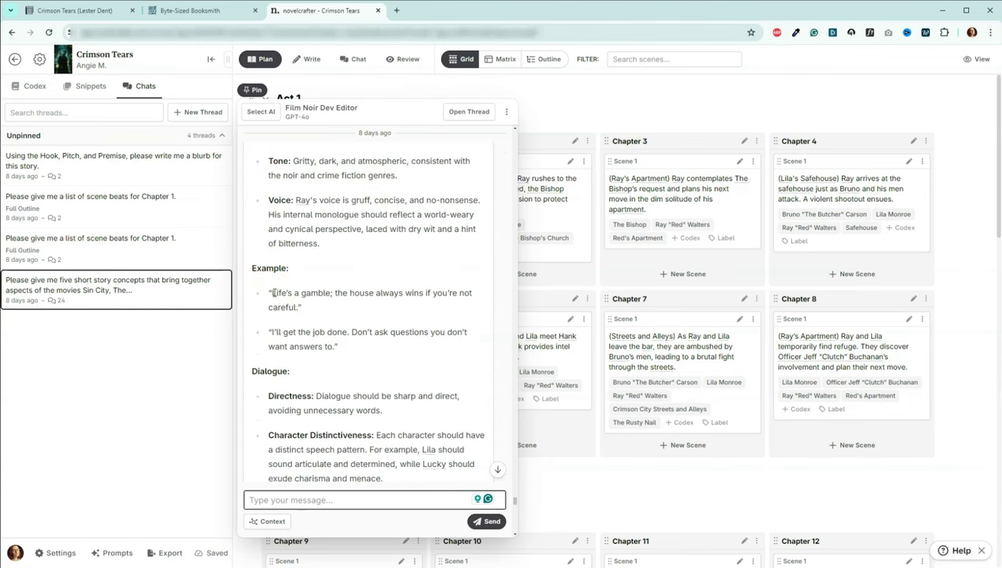
scroll(276, 294, down, 2)
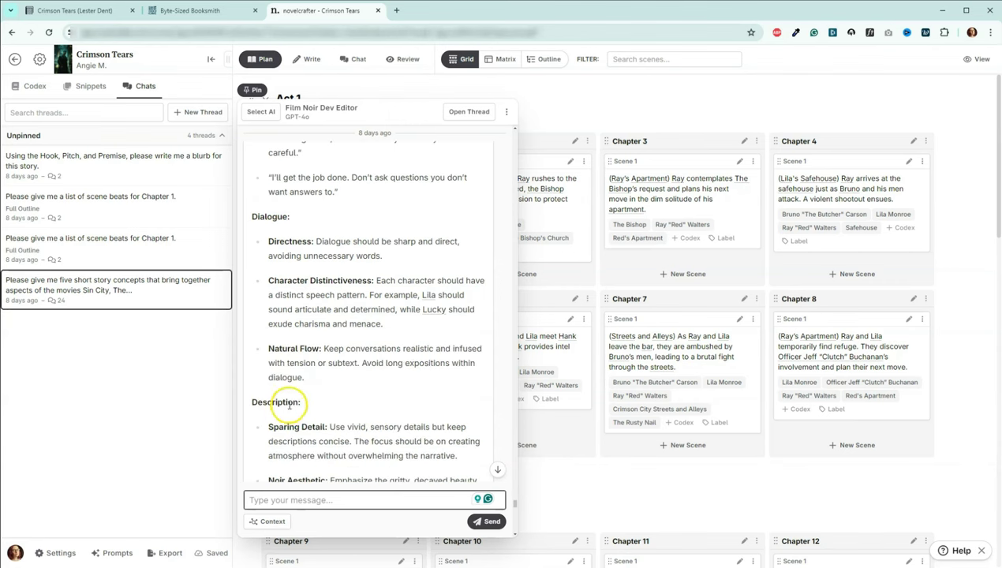
scroll(290, 387, down, 1)
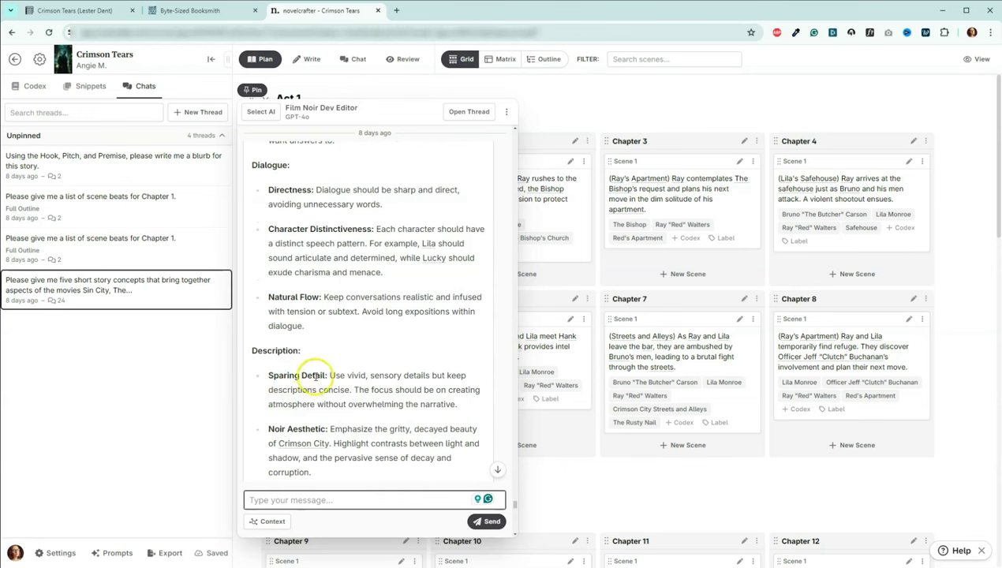
scroll(319, 375, down, 1)
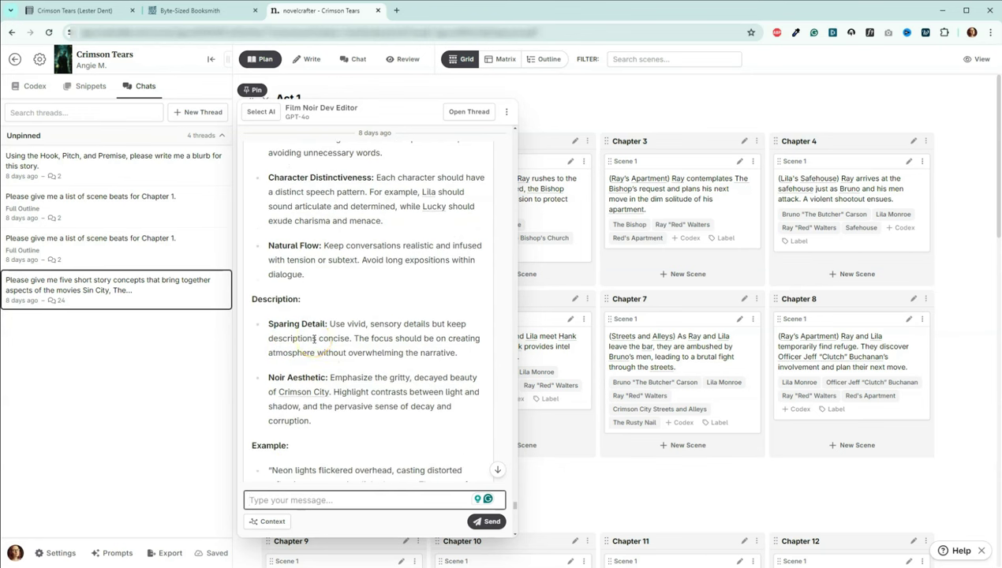
scroll(338, 335, down, 1)
scroll(337, 335, down, 3)
scroll(337, 338, down, 1)
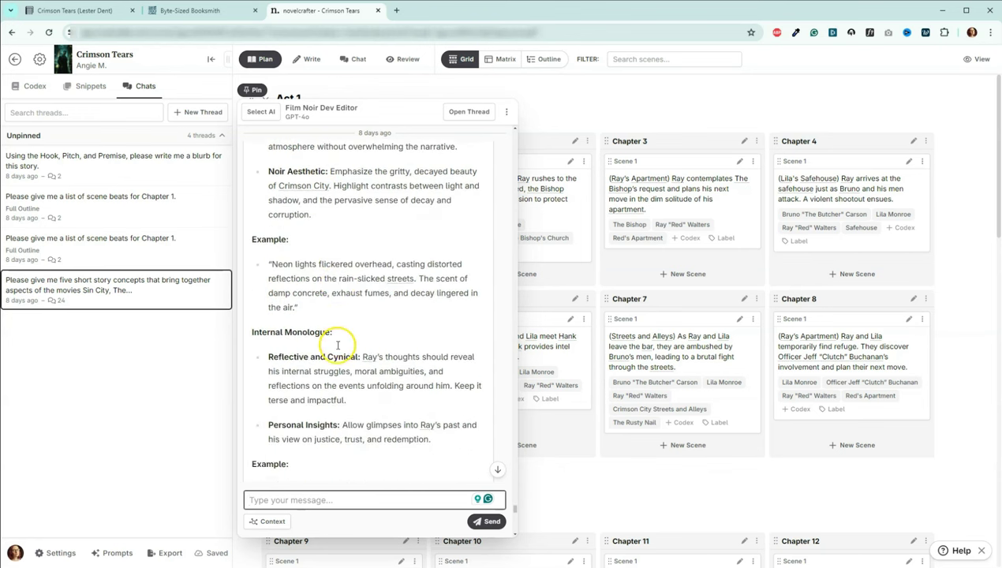
Read the rest of the style guide, from Internal Monologue through Action Scenes, Setting, and Mood and Atmosphere to Characterization
scroll(312, 304, down, 2)
scroll(324, 225, down, 3)
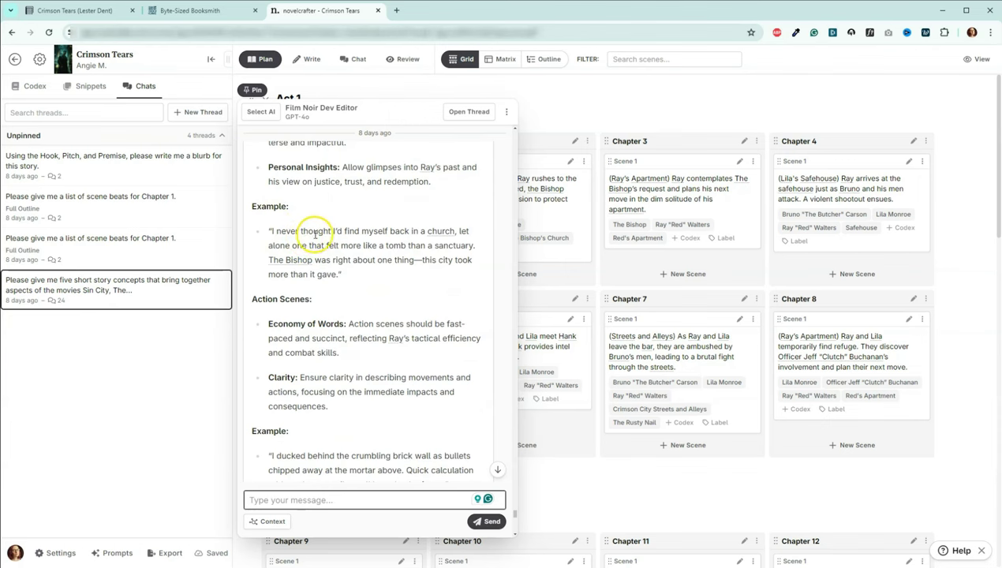
scroll(352, 304, down, 2)
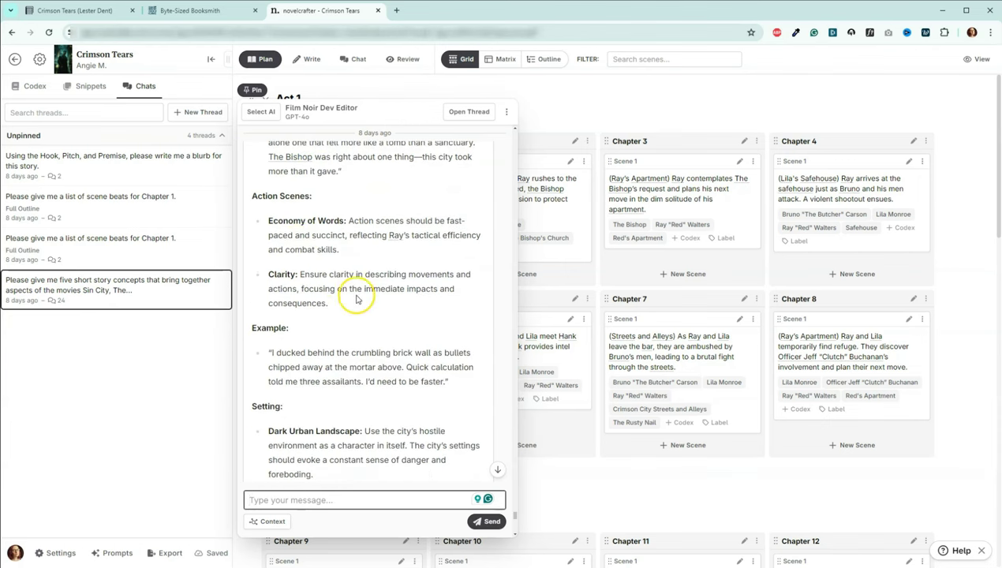
scroll(312, 264, down, 3)
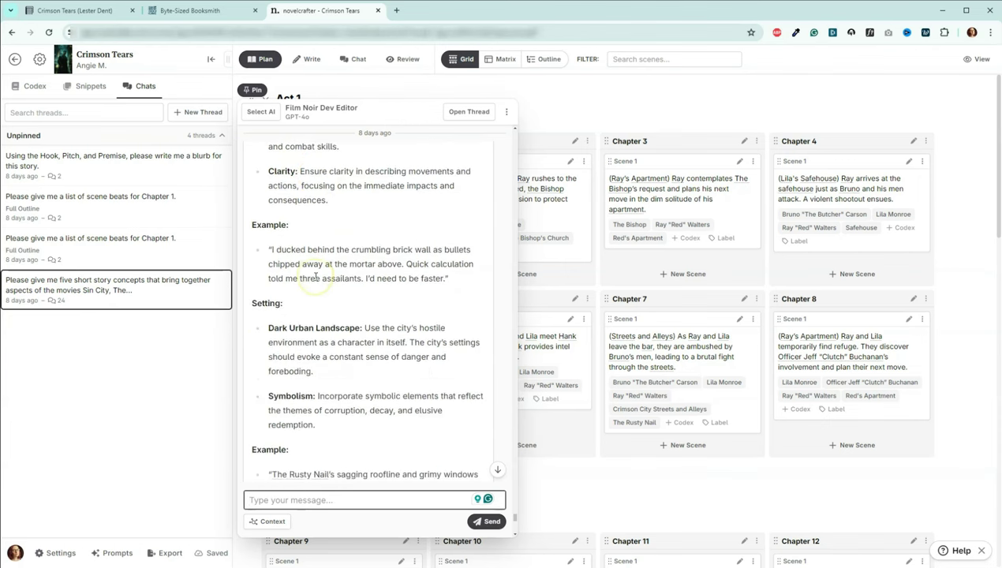
scroll(304, 330, down, 3)
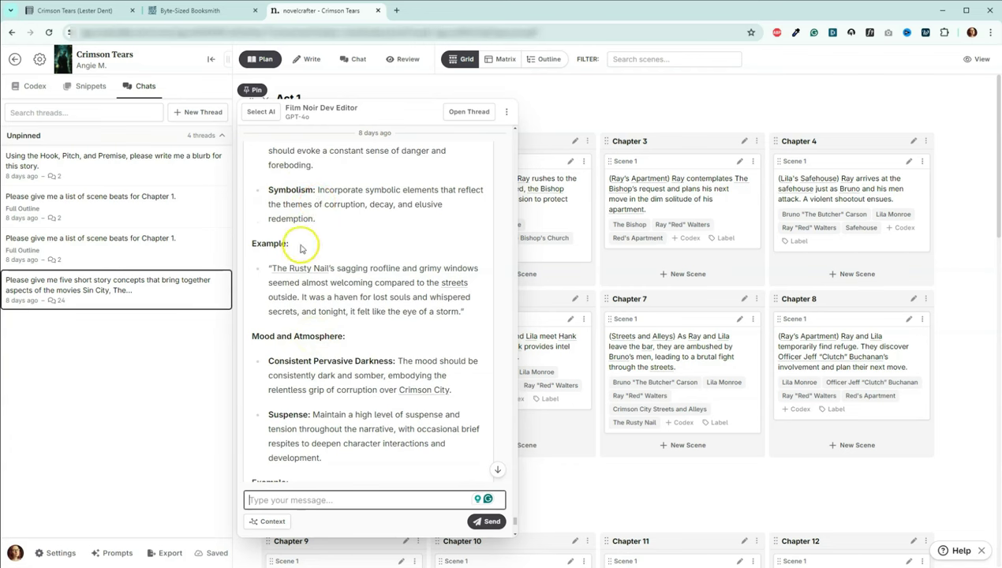
scroll(308, 237, down, 1)
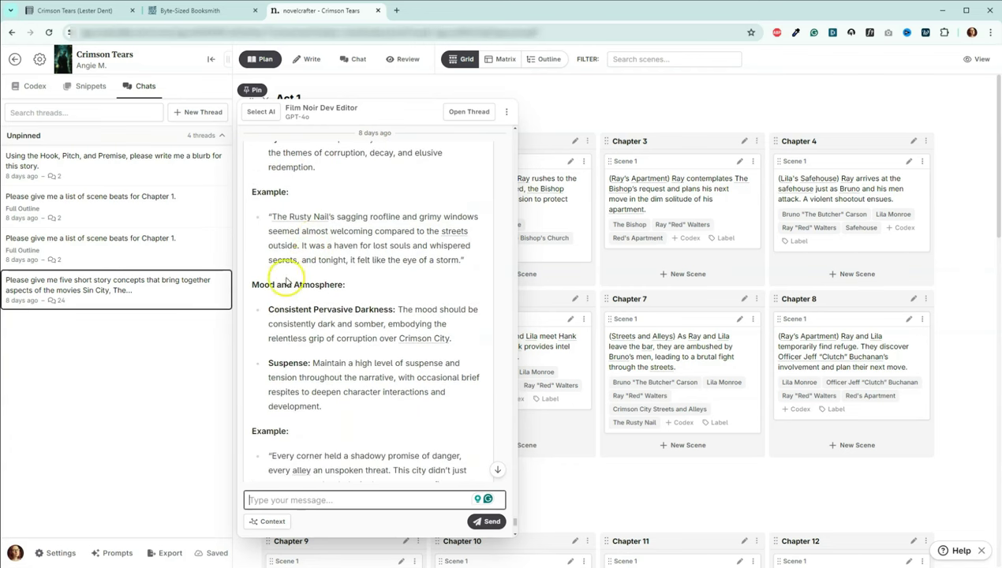
scroll(263, 296, down, 3)
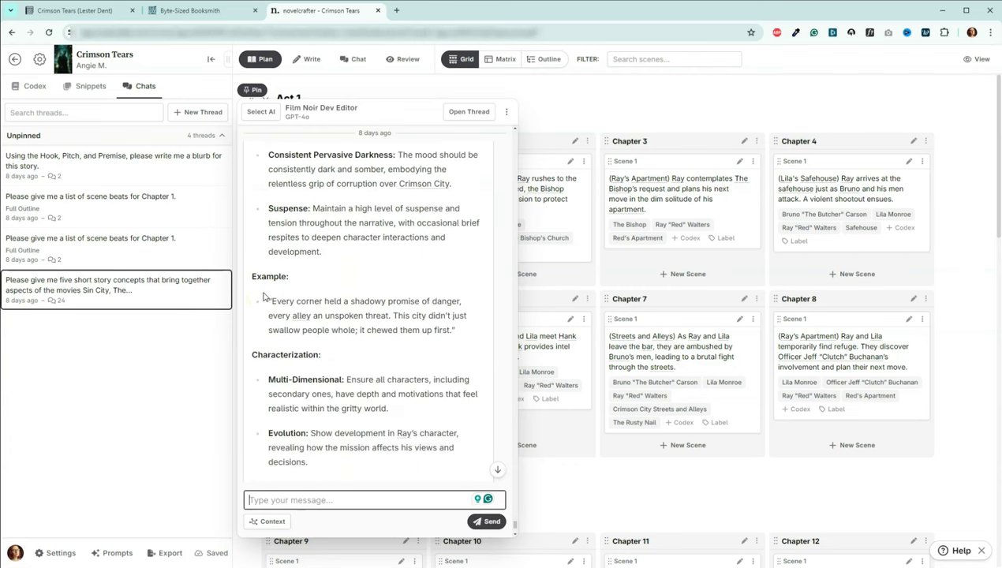
scroll(264, 296, down, 1)
scroll(260, 298, down, 3)
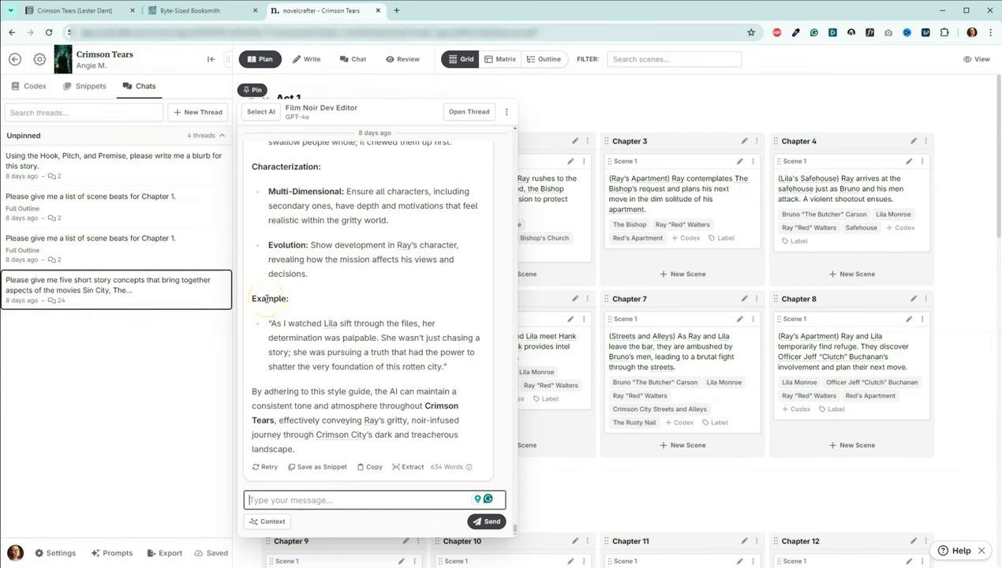
Return to the codex and look through the Scene List entry under Story Info, then close it
click(268, 324)
click(33, 88)
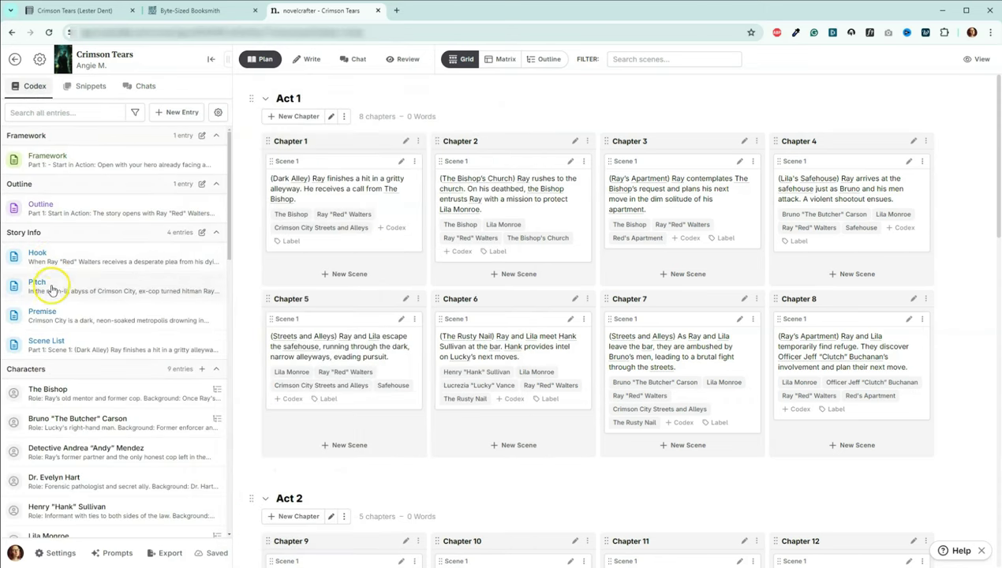
click(47, 342)
scroll(265, 404, down, 3)
scroll(276, 399, up, 3)
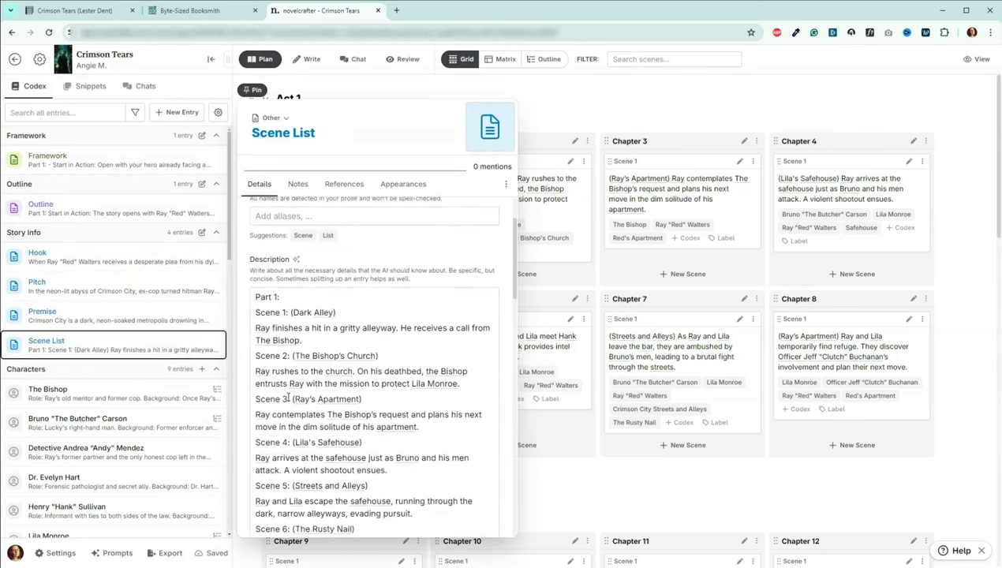
click(49, 211)
click(51, 213)
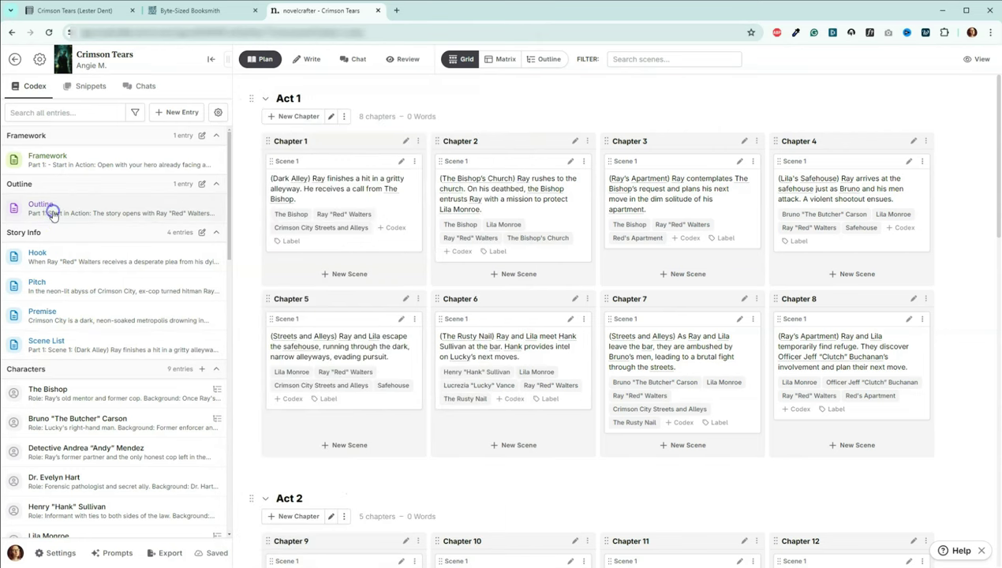
Open The Bishop's character entry and examine its nested references, tag, alias and description
scroll(83, 217, down, 1)
scroll(83, 217, down, 3)
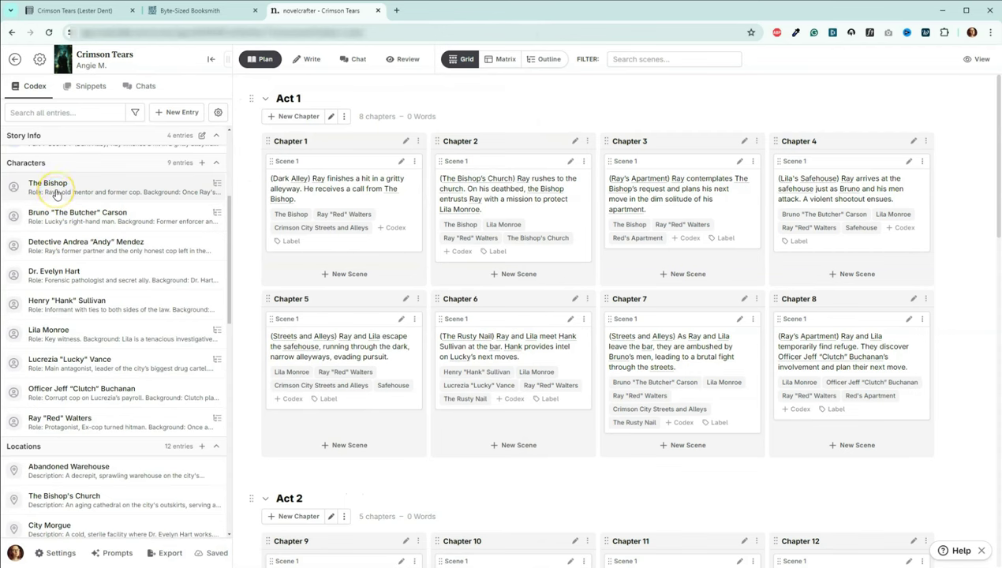
click(55, 196)
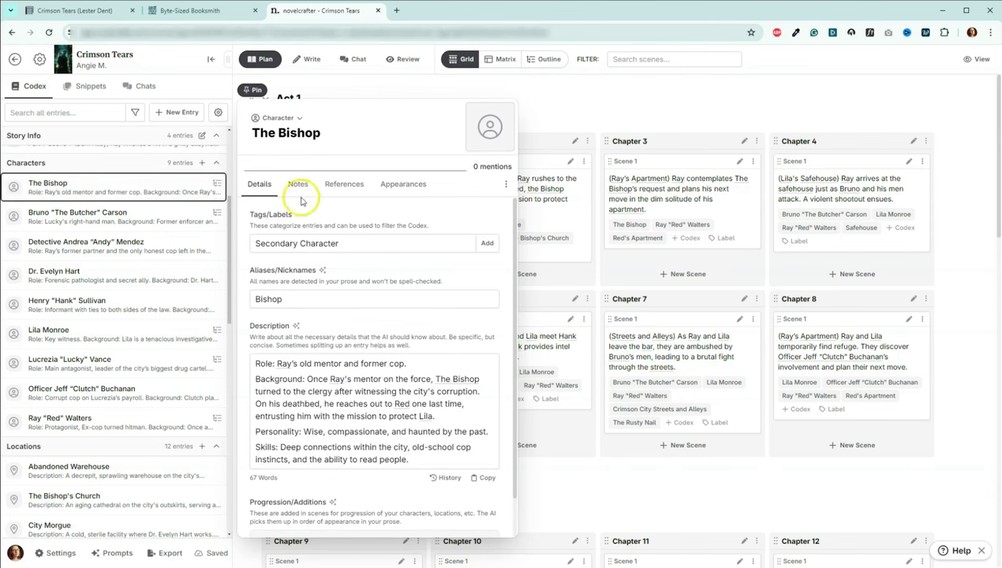
click(323, 189)
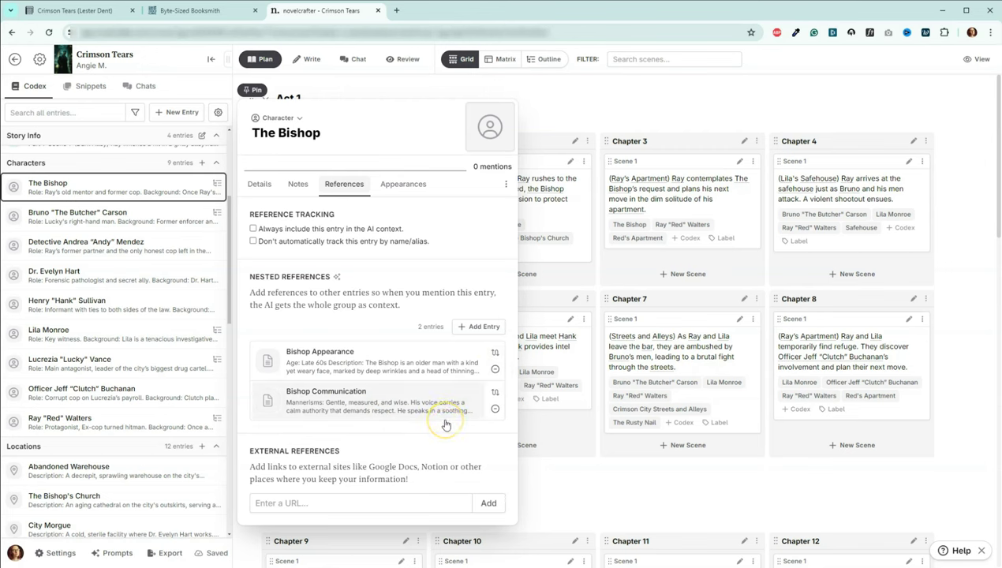
click(258, 185)
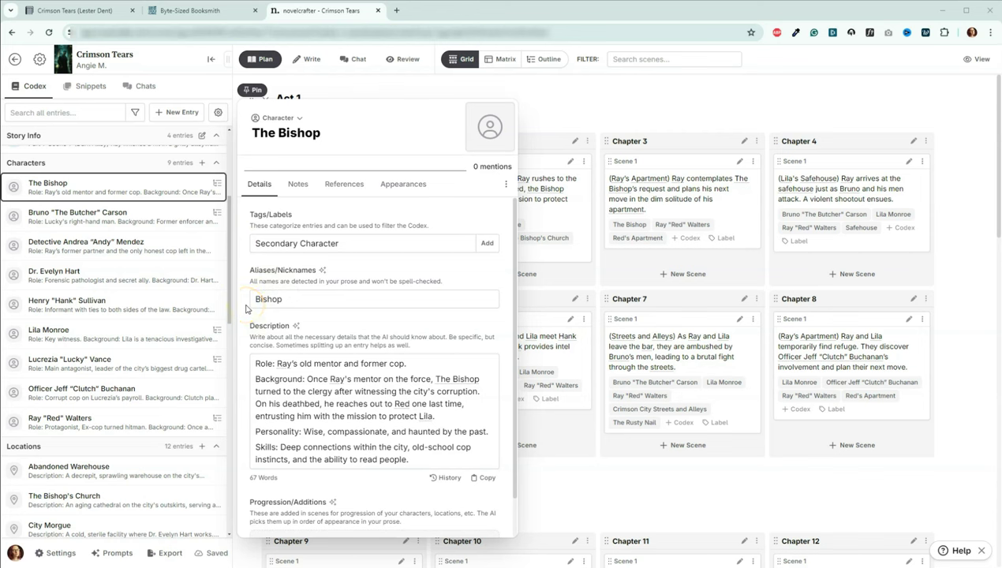
Look through the tags, aliases and descriptions in the character entries for Bruno "The Butcher" Carson, Detective Mendez and Dr. Evelyn Hart
click(103, 213)
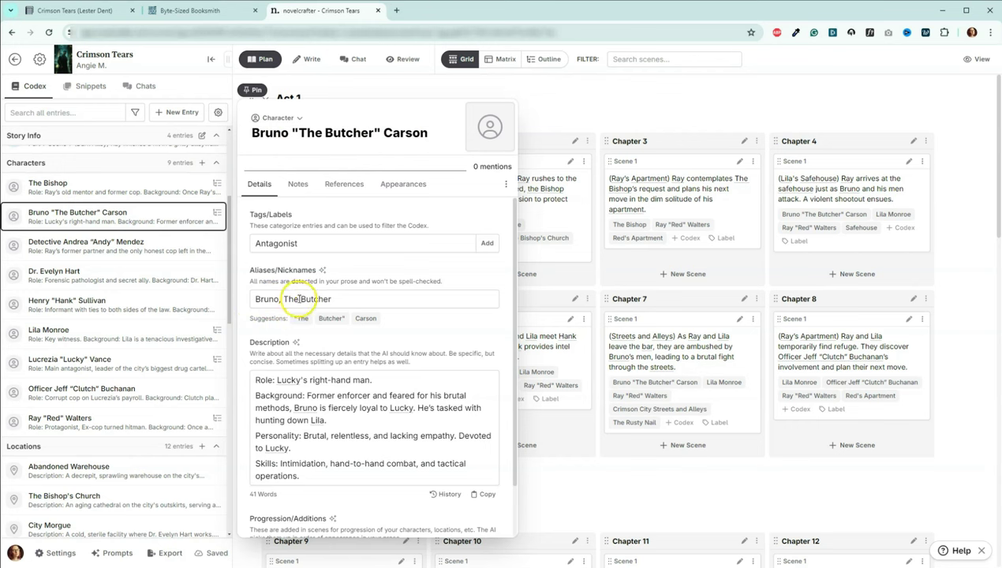
click(159, 240)
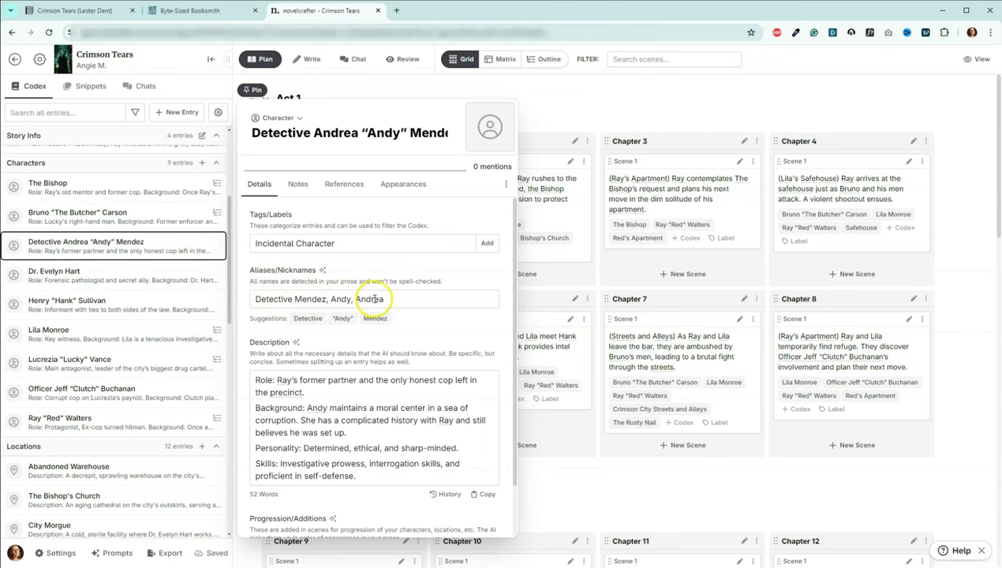
click(121, 273)
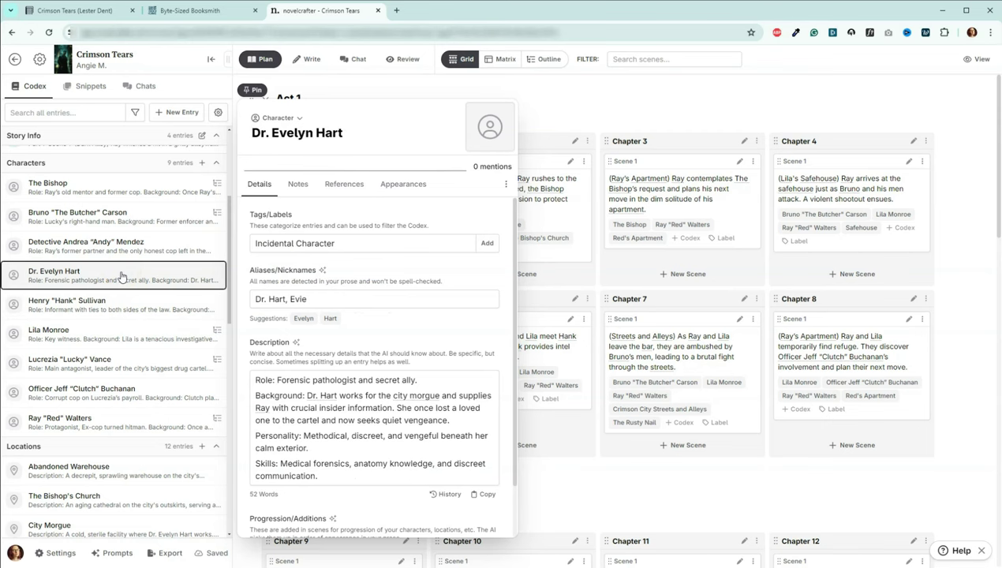
click(112, 245)
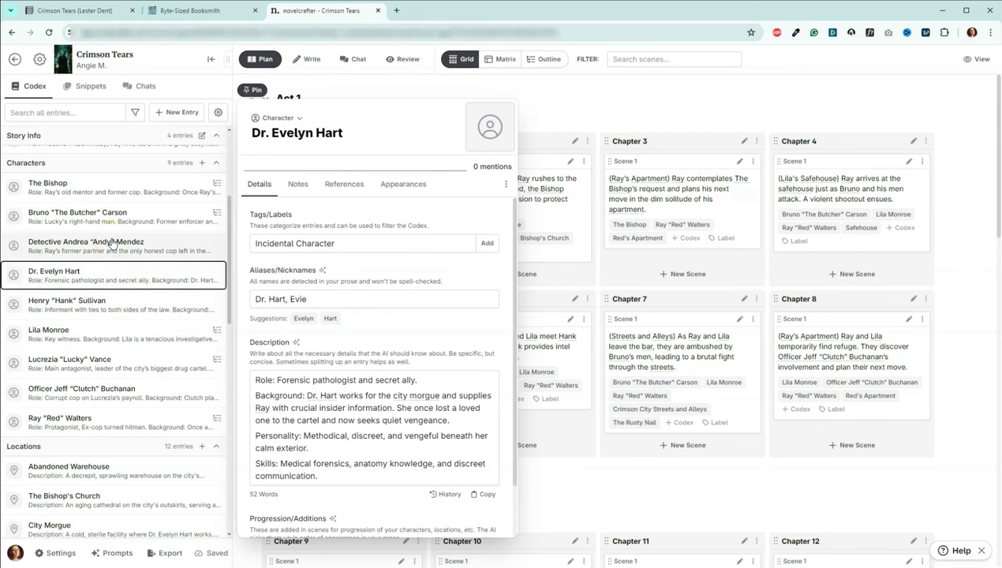
Examine the Abandoned Warehouse, The Bishop's Church and City Morgue location entries, plus the nested references of Crimson City
scroll(112, 245, down, 5)
click(79, 266)
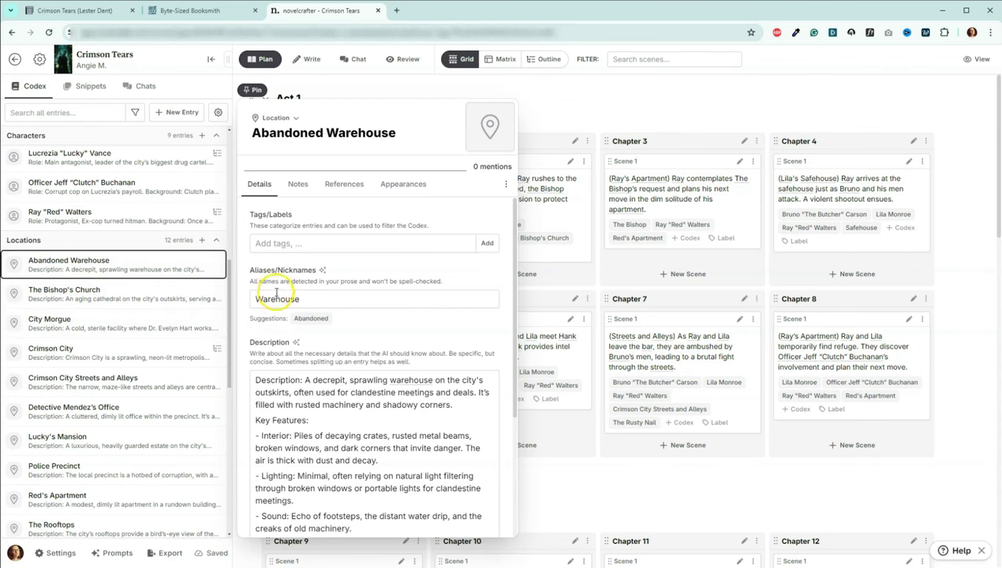
click(141, 293)
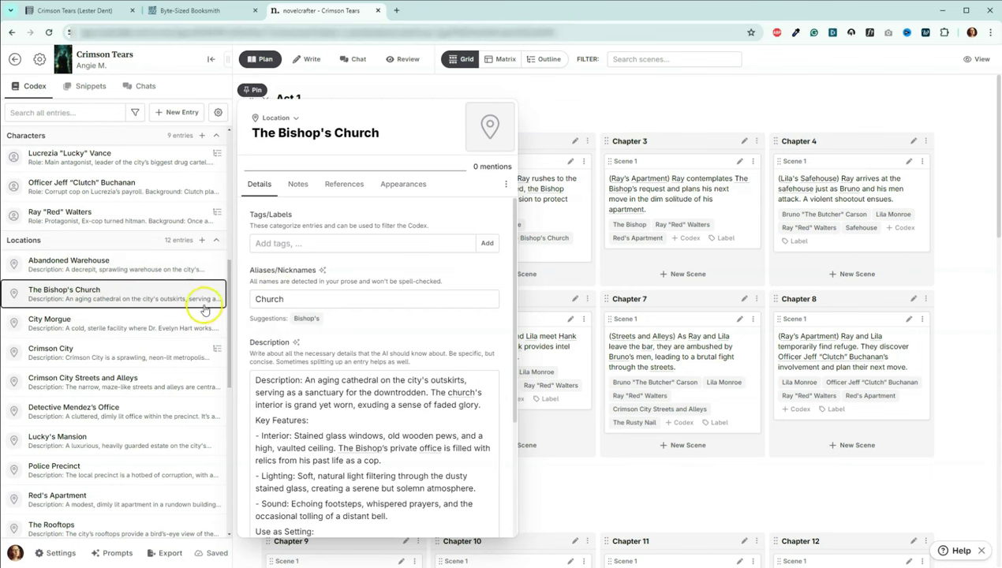
click(114, 326)
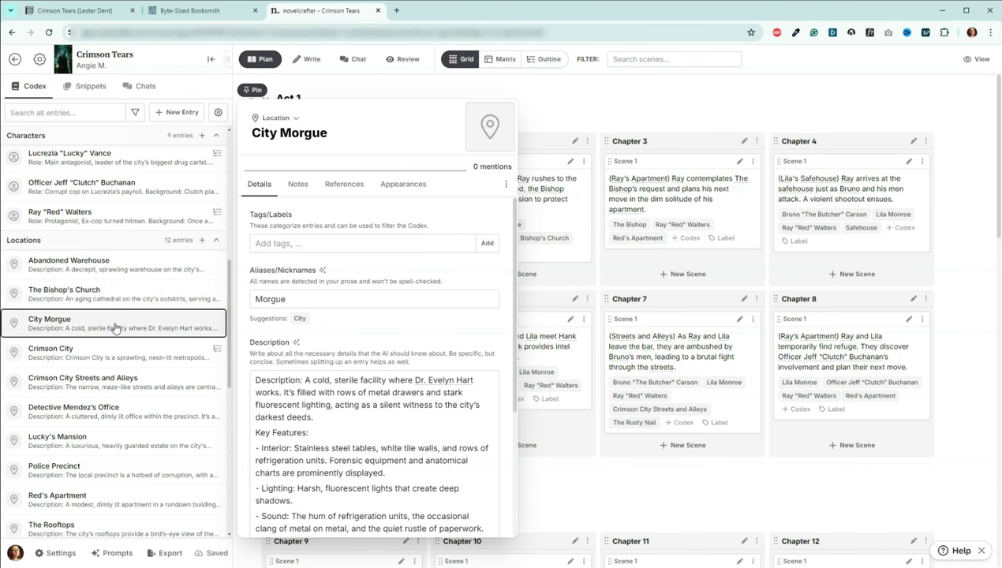
click(85, 362)
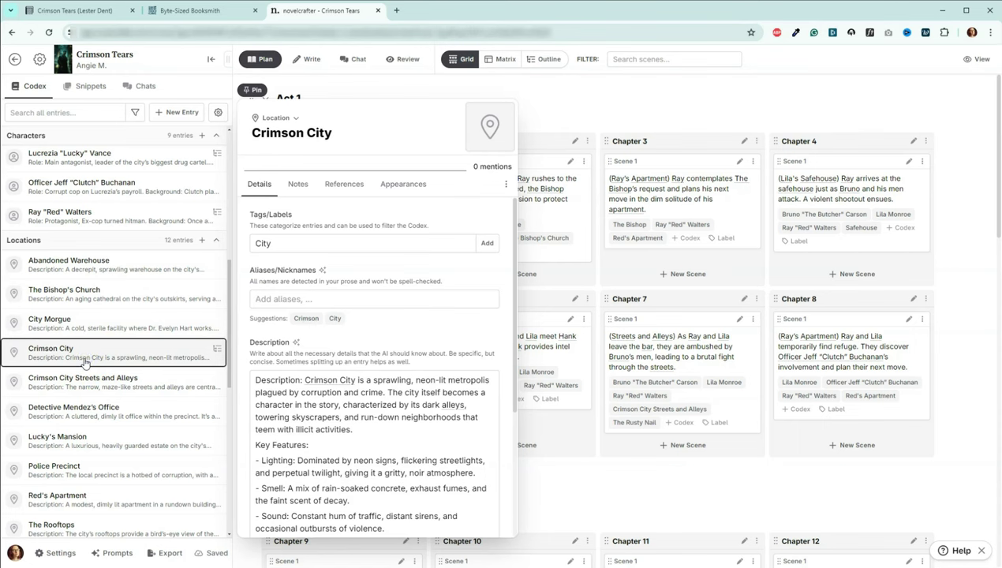
click(328, 186)
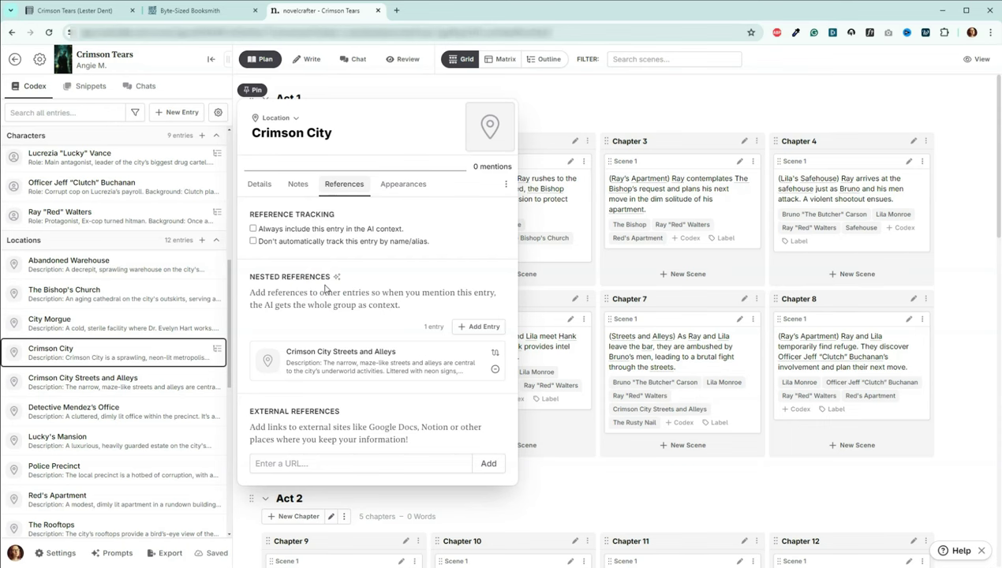
Examine the aliases and descriptions in the location entries for Detective Mendez's Office and Lucky's Mansion
scroll(101, 353, down, 1)
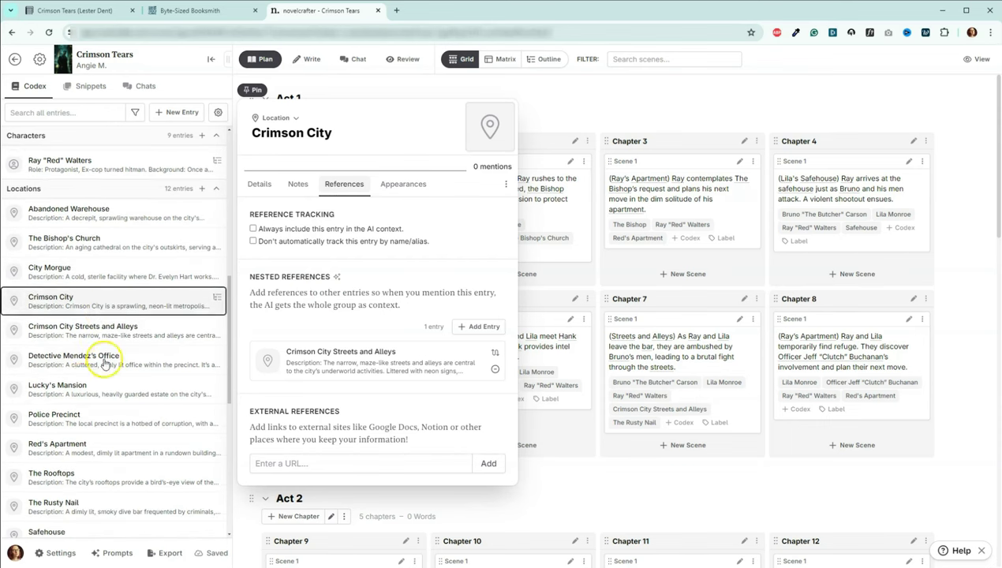
click(77, 359)
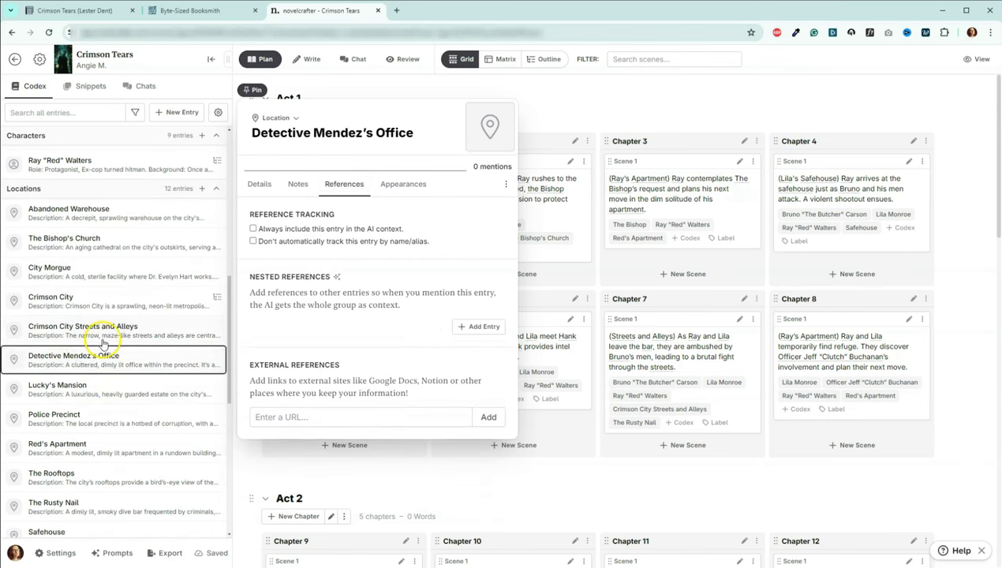
click(259, 184)
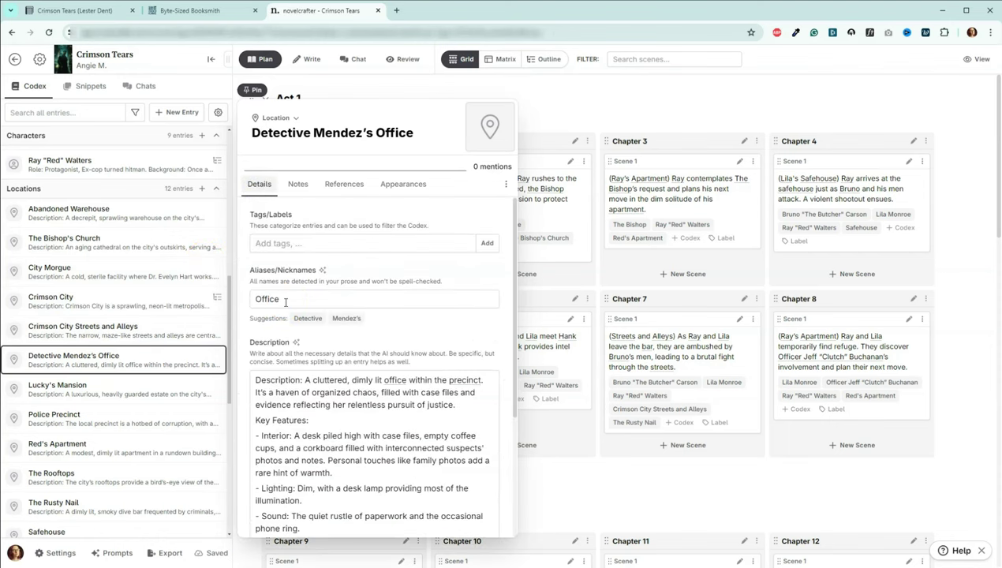
click(160, 386)
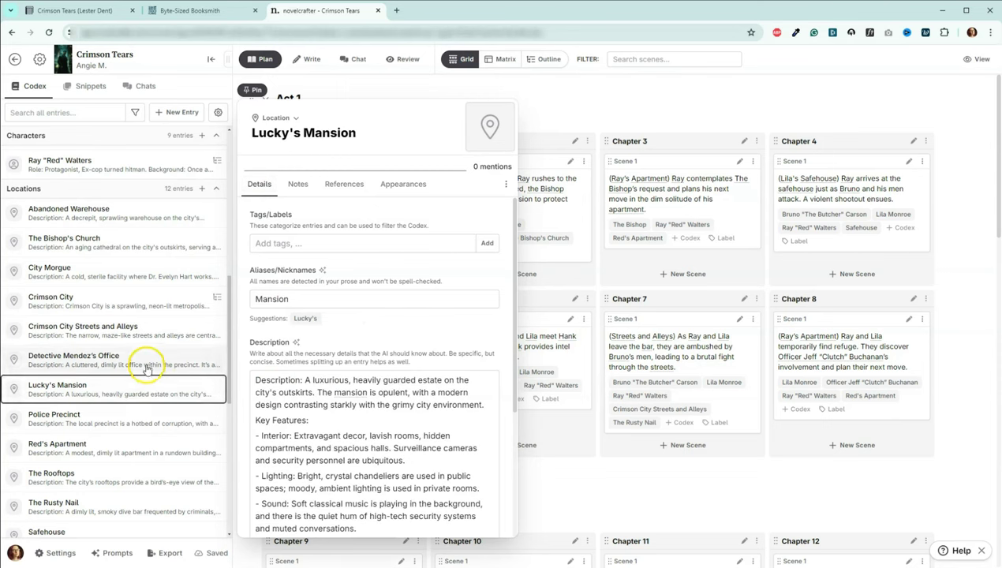
click(286, 303)
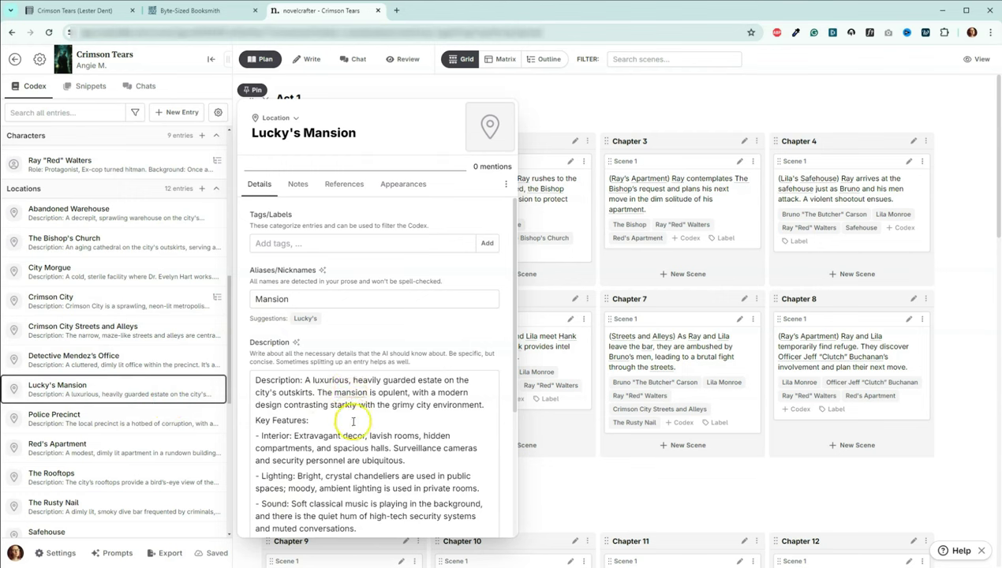
Delete the unnamed entry containing the Part 1 story framework text from the codex's Others category
double_click(349, 393)
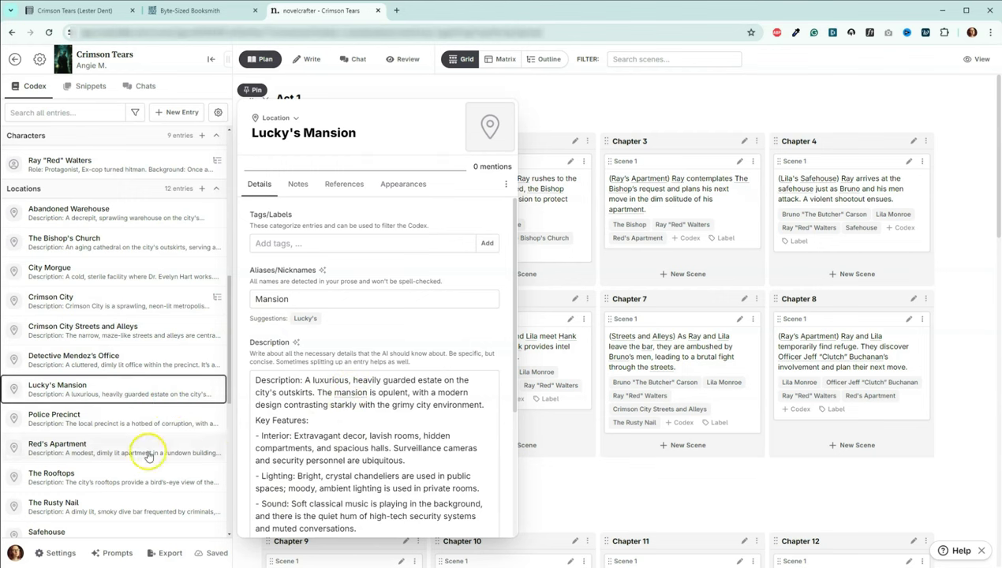
click(105, 414)
scroll(127, 332, down, 3)
scroll(126, 332, down, 3)
click(99, 269)
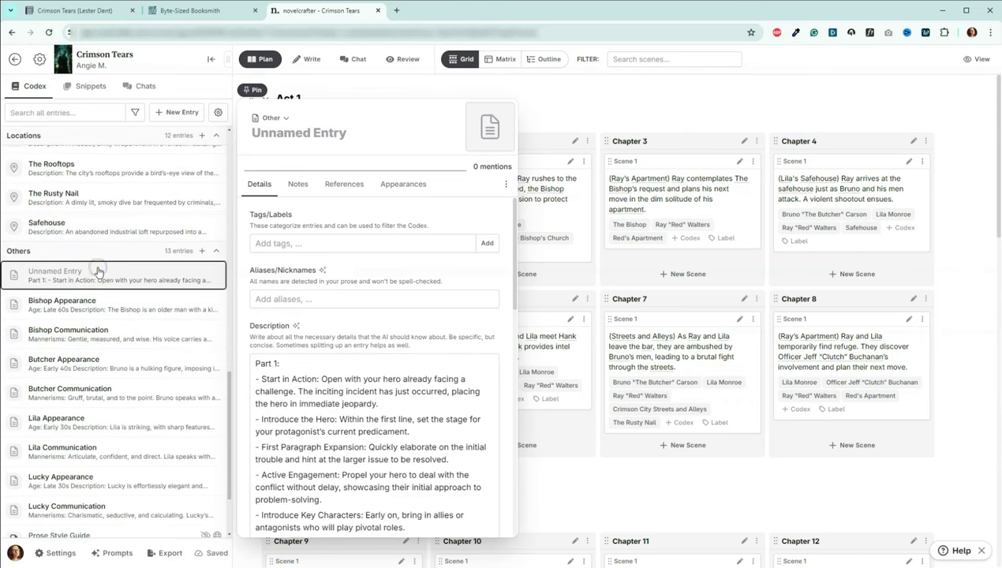
click(506, 186)
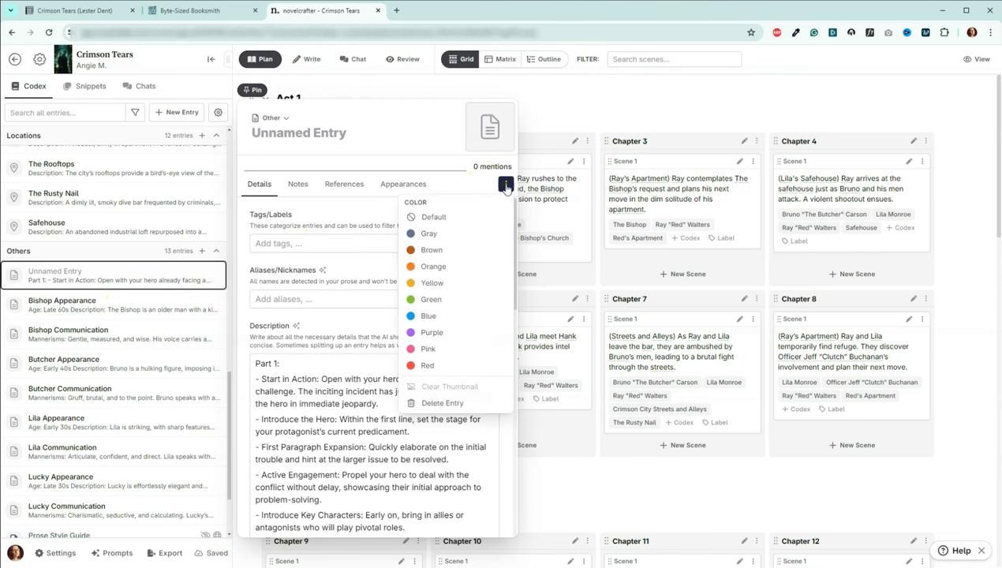
click(443, 403)
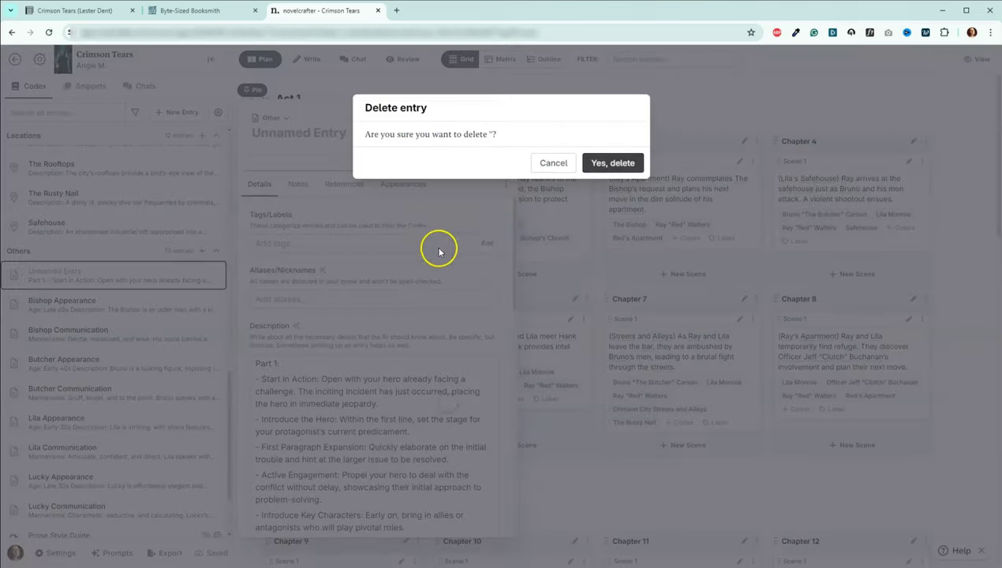
click(605, 163)
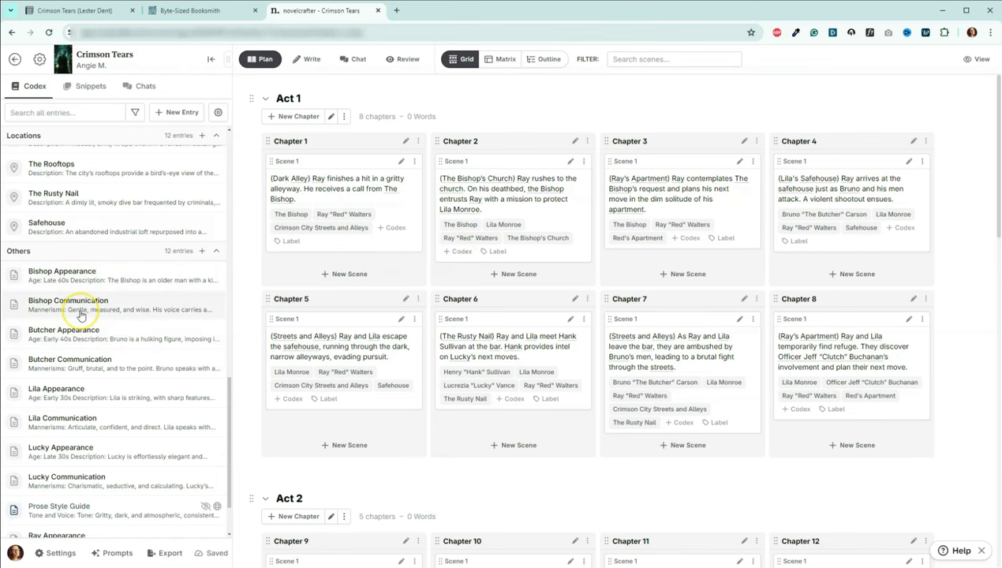
Examine the tags and descriptions of the Prose Style Guide and Story Genre codex entries
scroll(79, 310, down, 1)
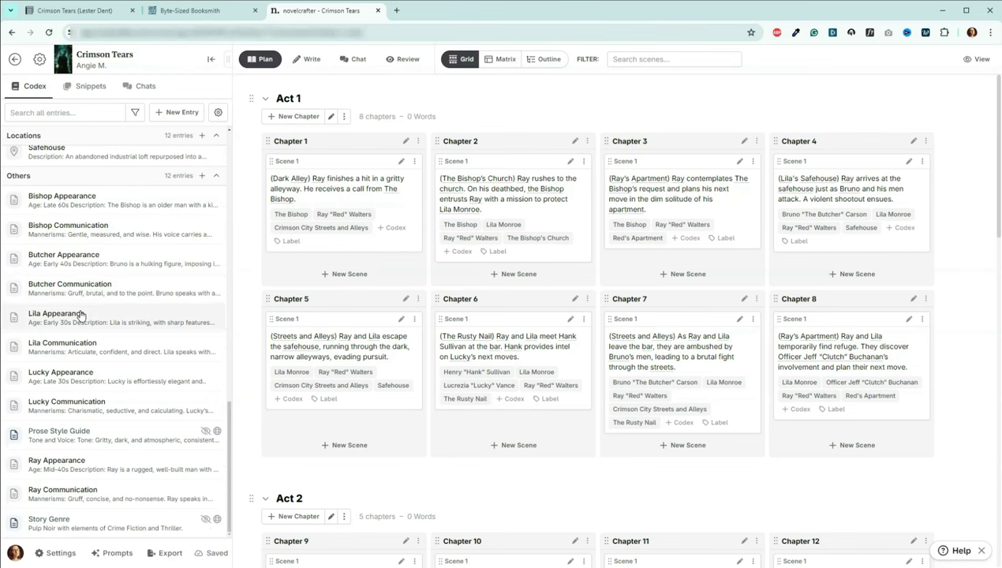
click(76, 434)
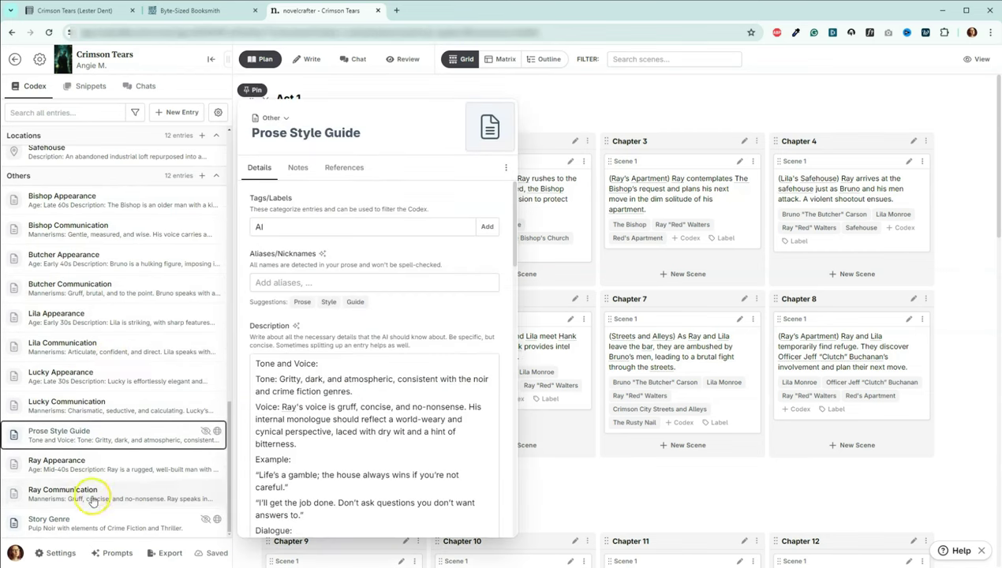
click(85, 520)
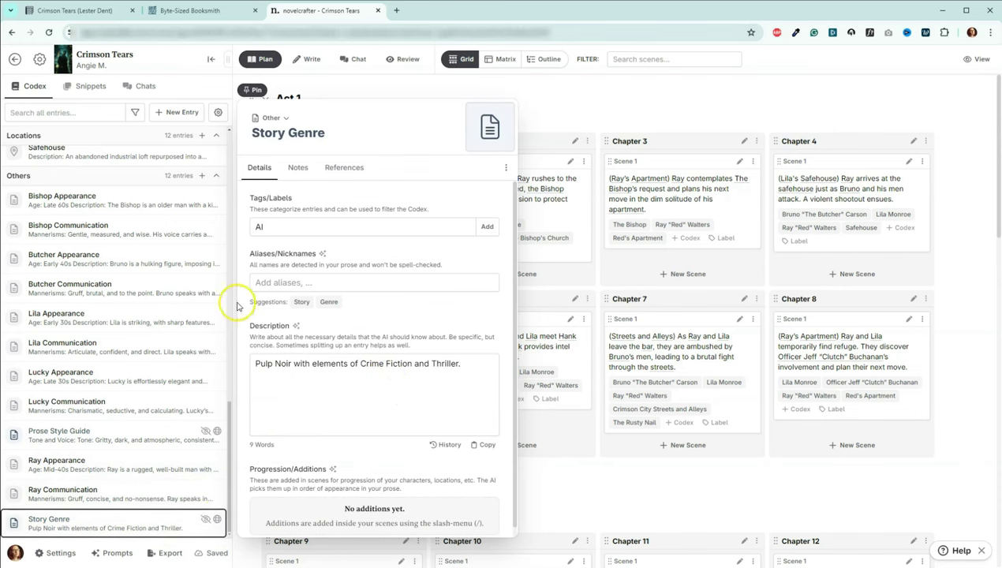
text(I)
click(134, 433)
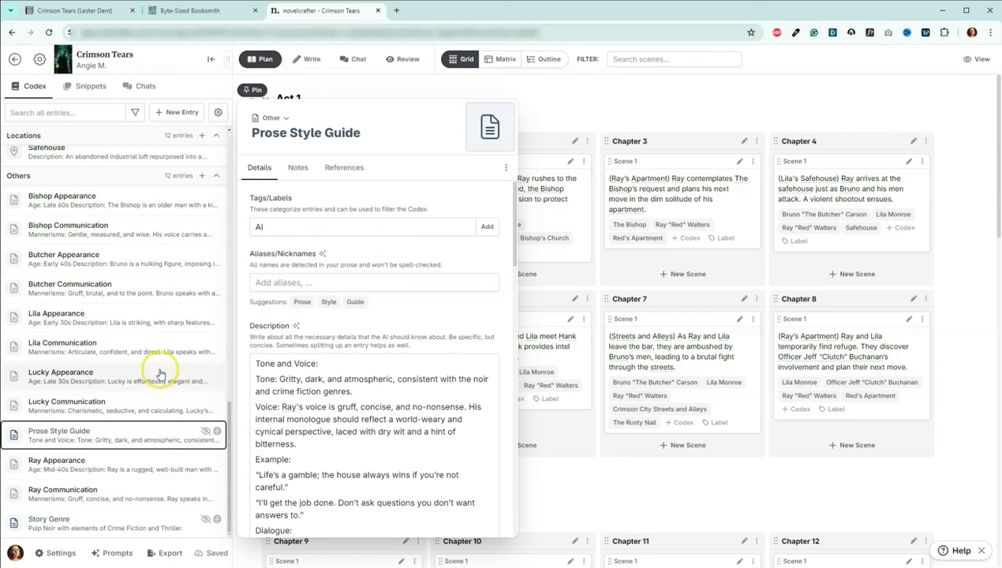
Look back over the codex categories and open the Scene List entry to examine its description
scroll(124, 375, up, 4)
scroll(125, 377, up, 3)
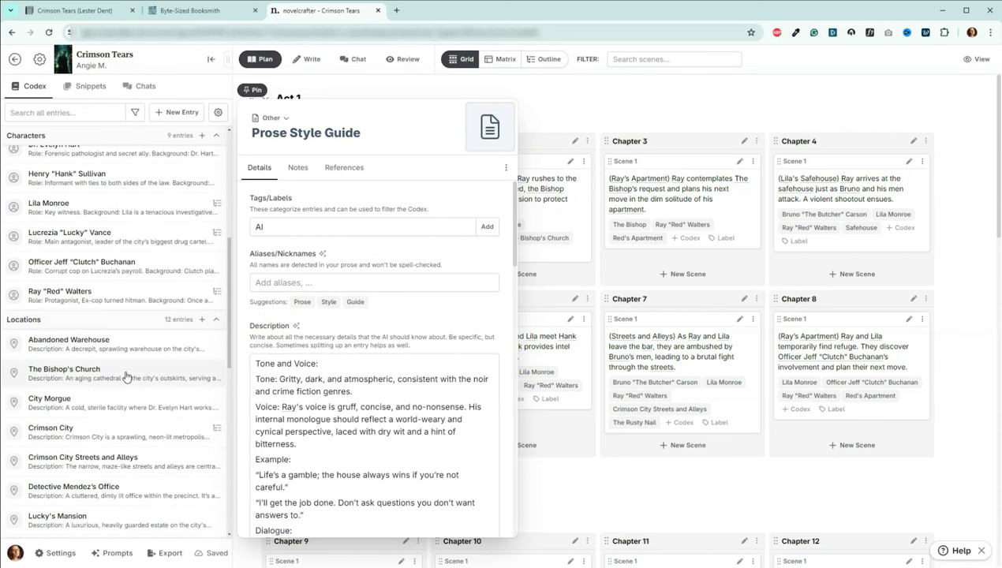
scroll(125, 377, up, 5)
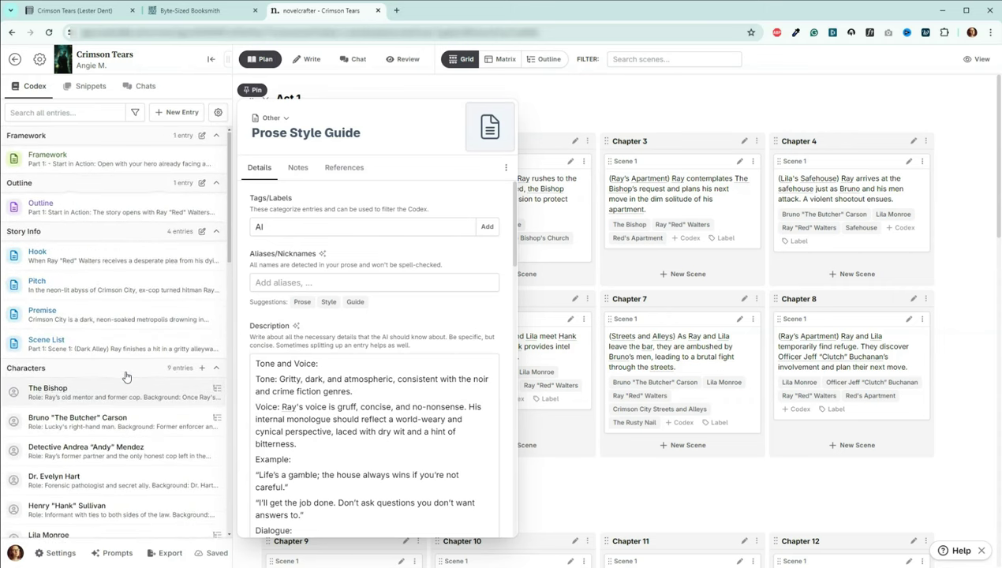
click(146, 87)
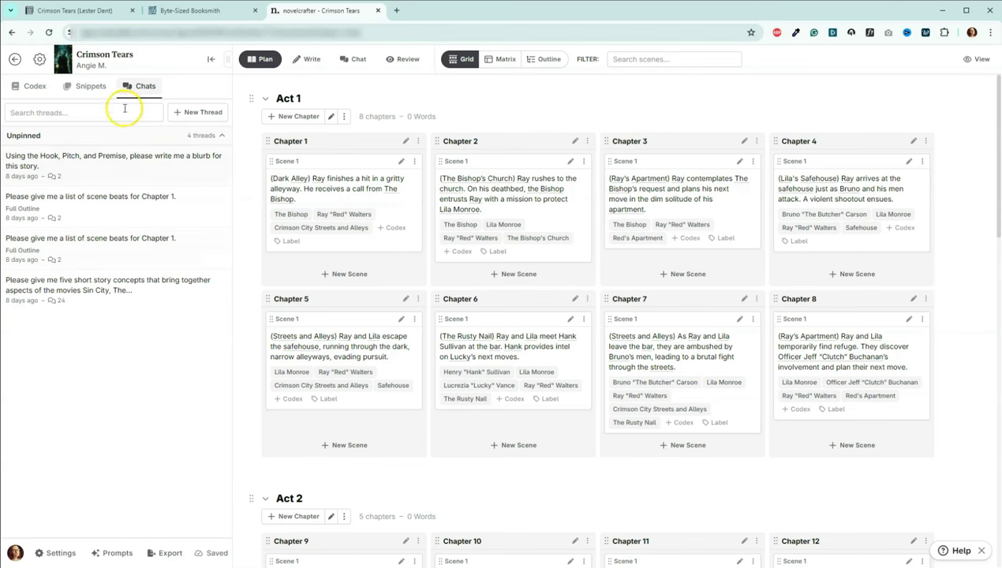
click(29, 87)
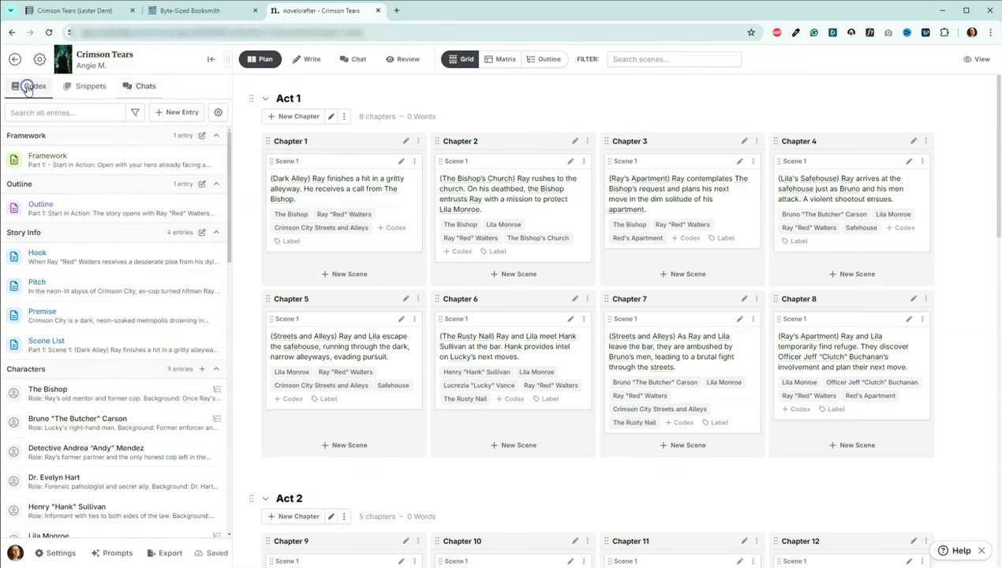
click(49, 345)
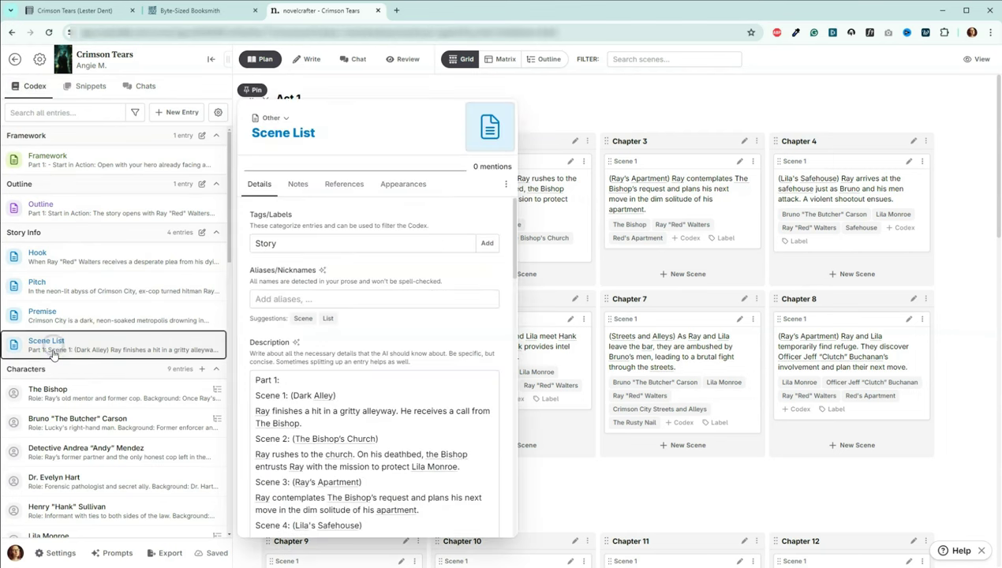
Check which prompts the older Chapter 1 scene beats thread and the short story concepts thread use, and view the Workshop Chat prompts
click(133, 88)
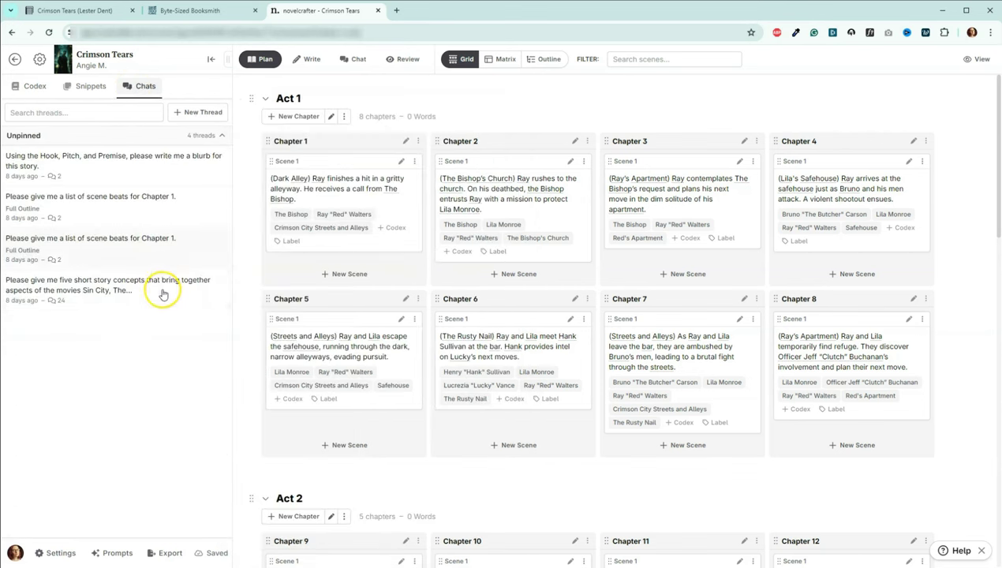
click(125, 249)
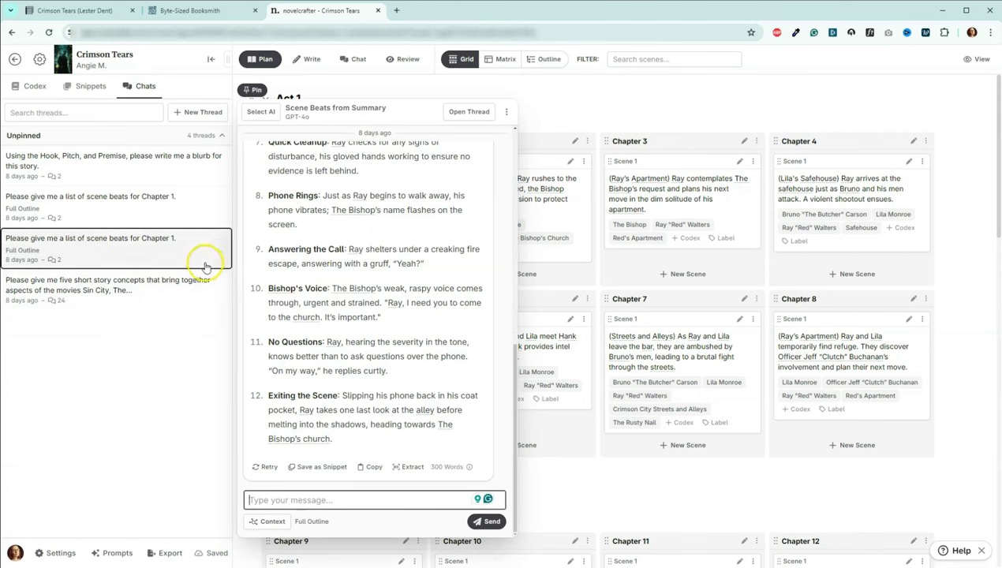
click(171, 286)
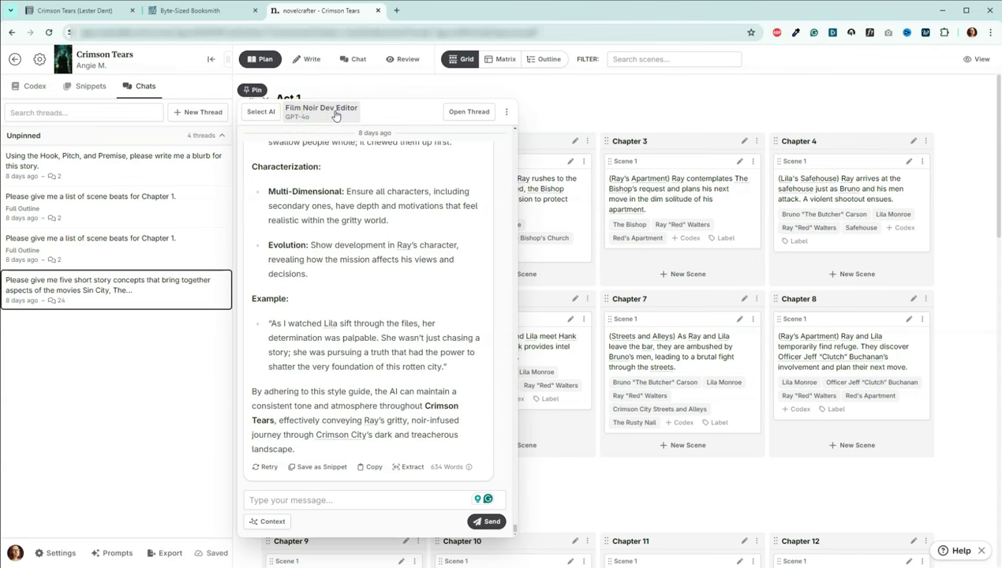
drag(335, 115, 309, 125)
mouse_move(308, 125)
mouse_down()
mouse_move(287, 126)
mouse_move(308, 124)
mouse_up()
click(116, 248)
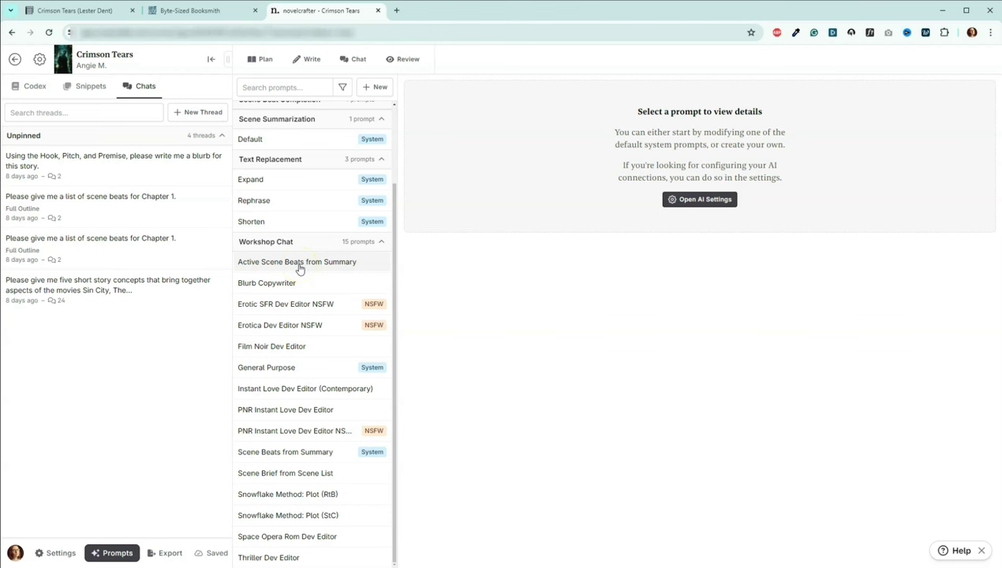
Read through the Chapter 1 beats in the chat thread made with the Scene Beats from Summary prompt
click(123, 239)
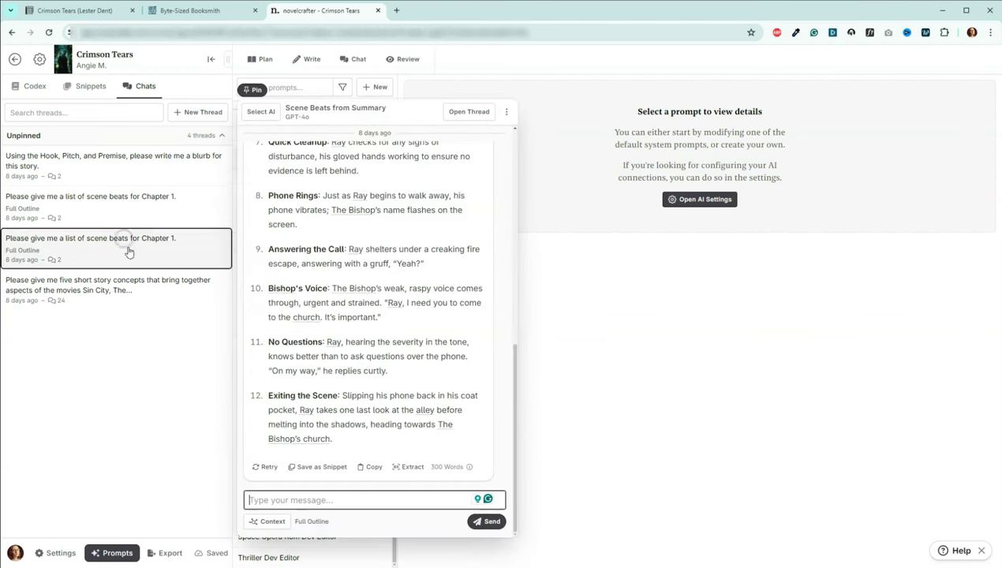
click(295, 309)
scroll(378, 258, up, 10)
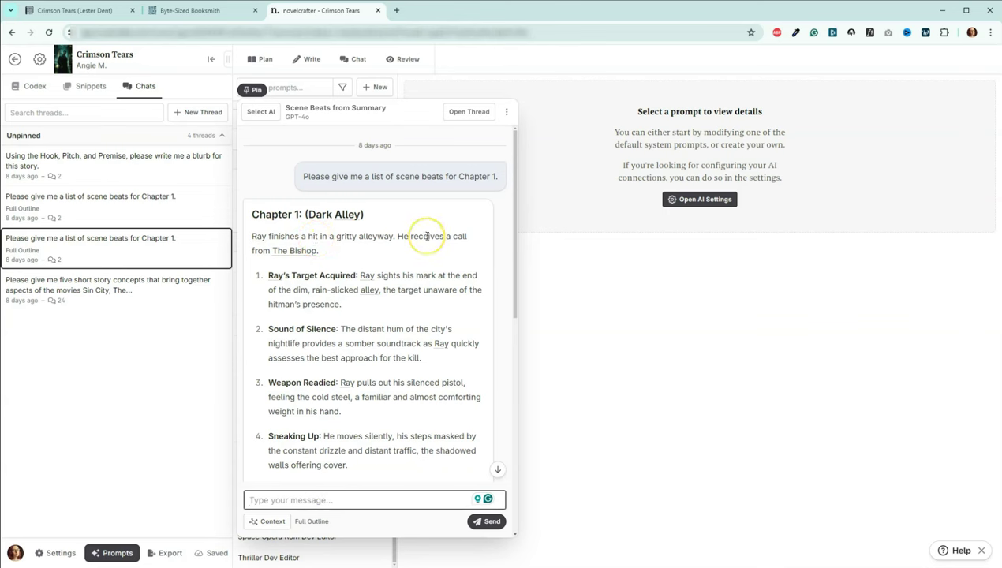
scroll(434, 219, down, 1)
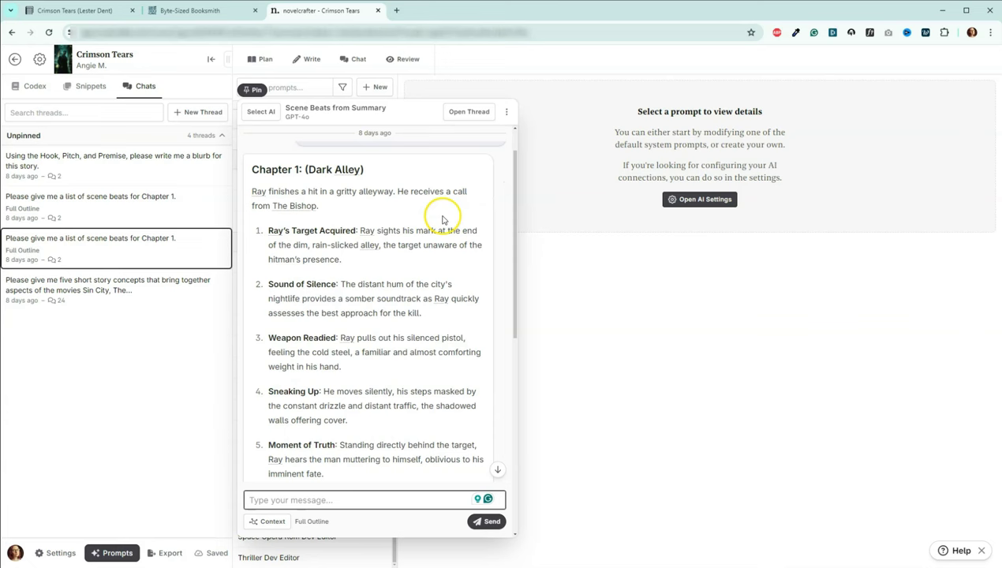
scroll(415, 267, down, 1)
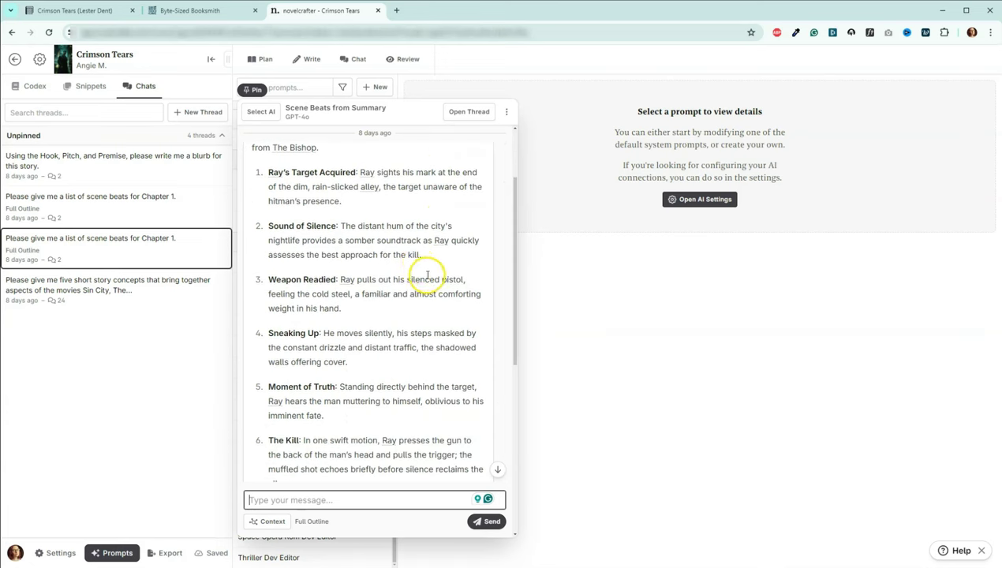
scroll(422, 273, down, 3)
scroll(428, 275, down, 4)
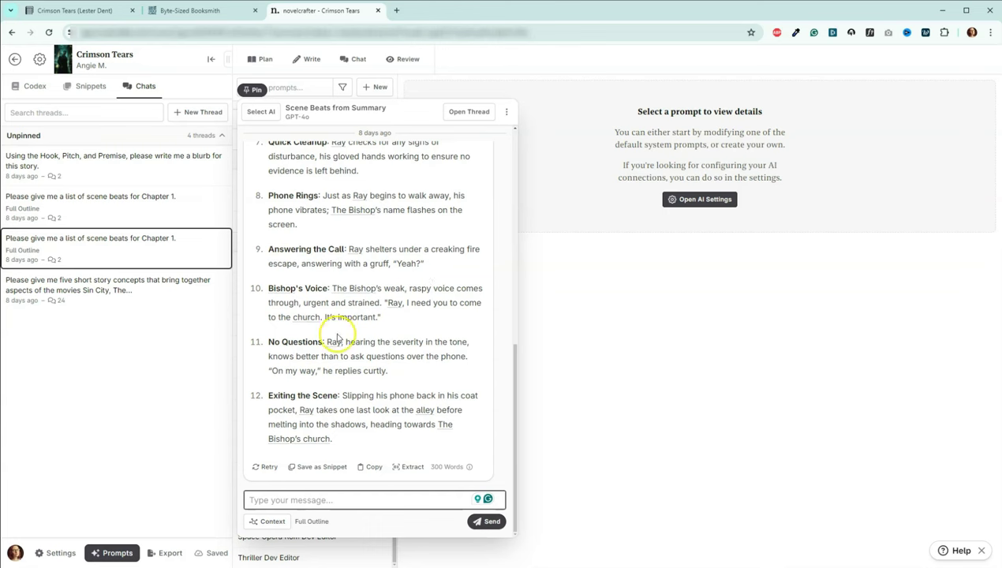
Read the Chapter 1 beat descriptions and transitions in the thread made with the Active Scene Beats from Summary prompt
click(117, 211)
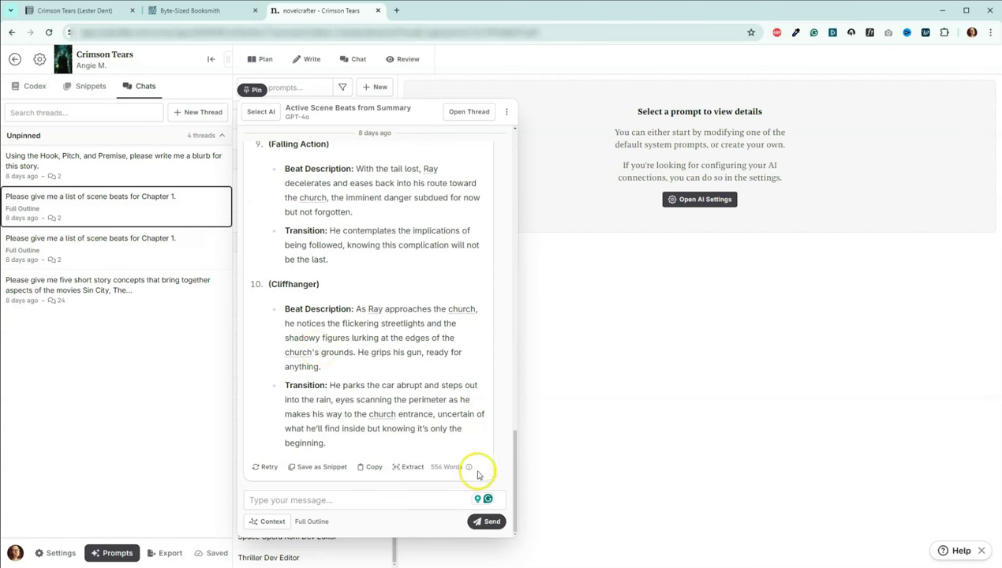
drag(514, 481, 534, 158)
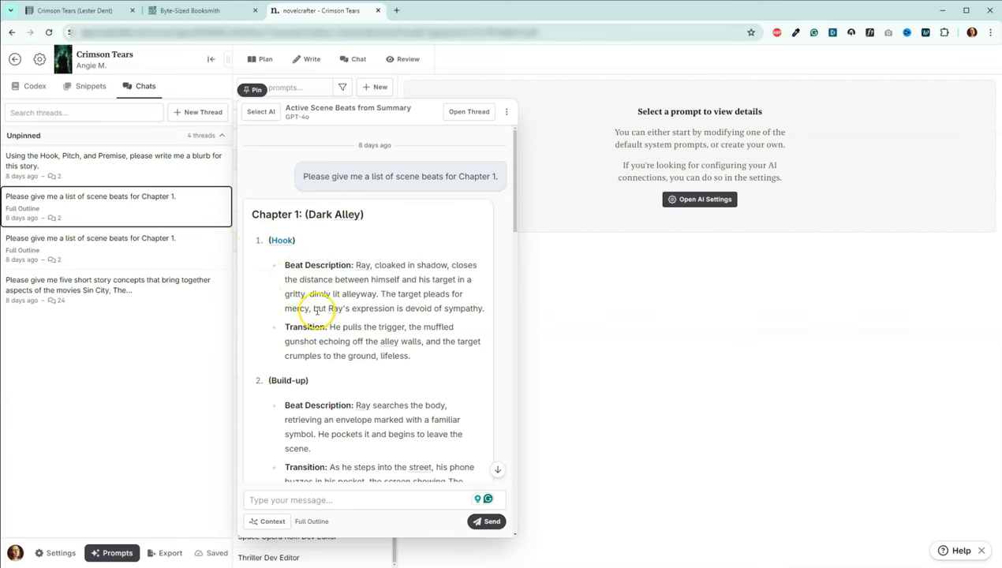
scroll(315, 320, down, 2)
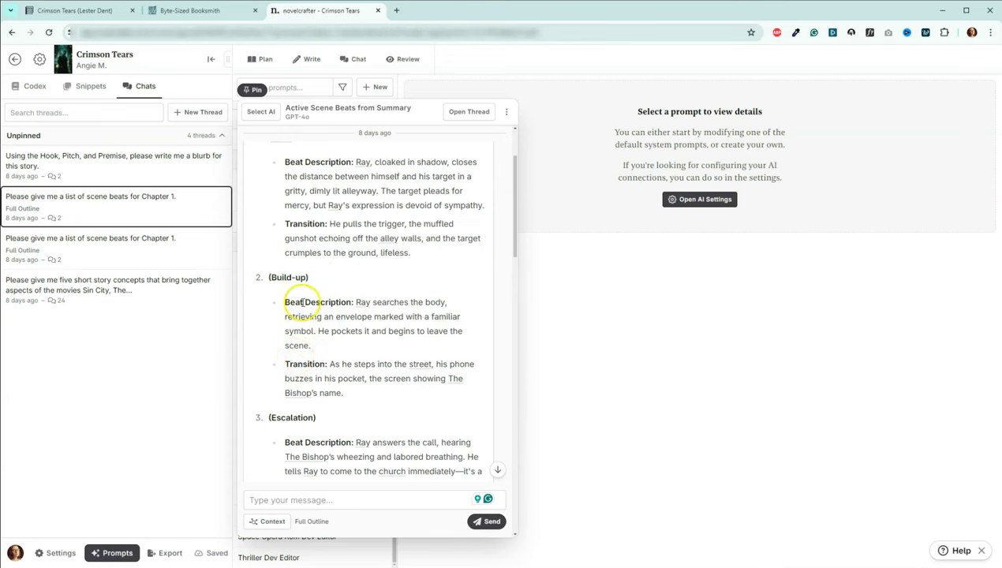
scroll(297, 361, down, 2)
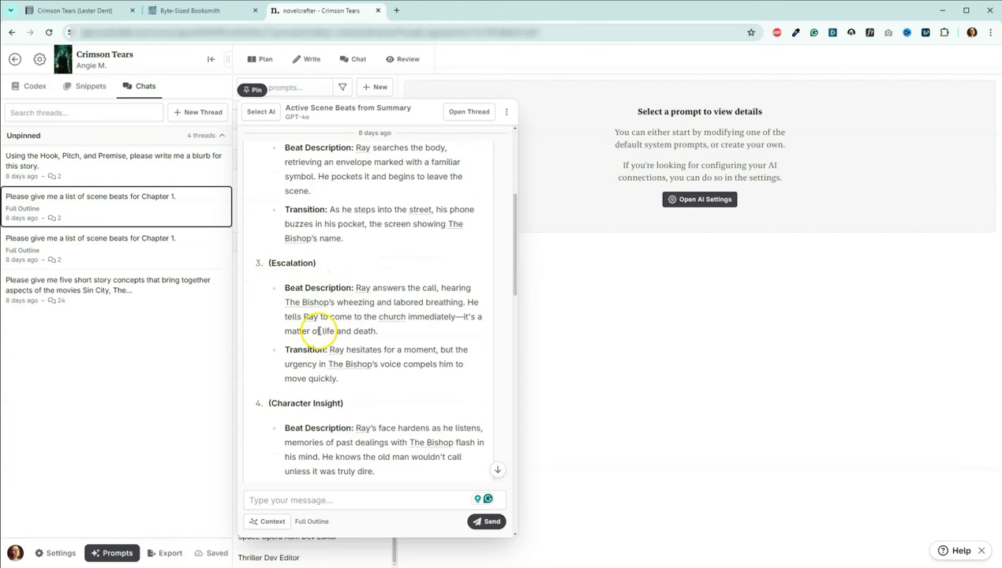
scroll(253, 303, down, 1)
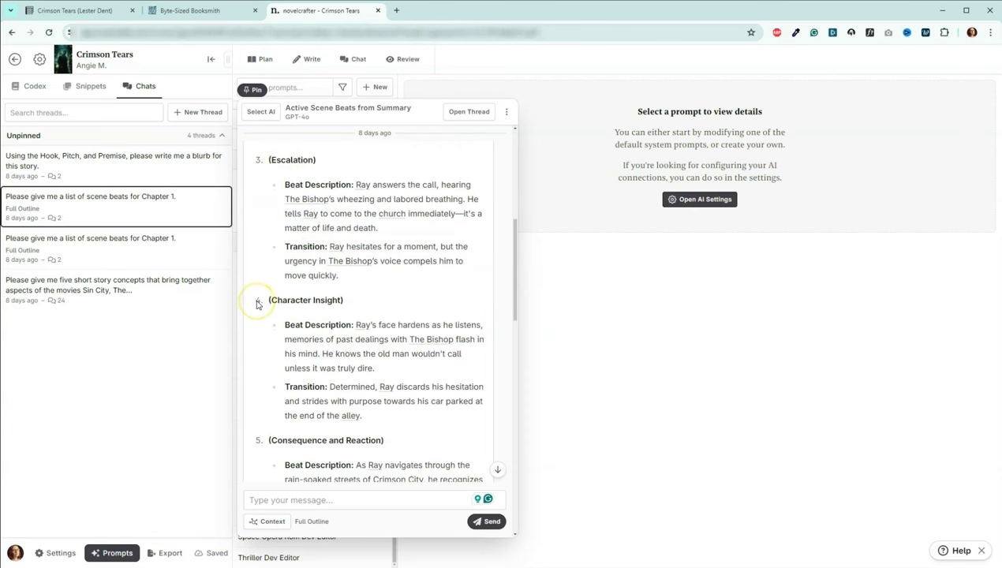
scroll(256, 306, down, 1)
scroll(256, 305, down, 5)
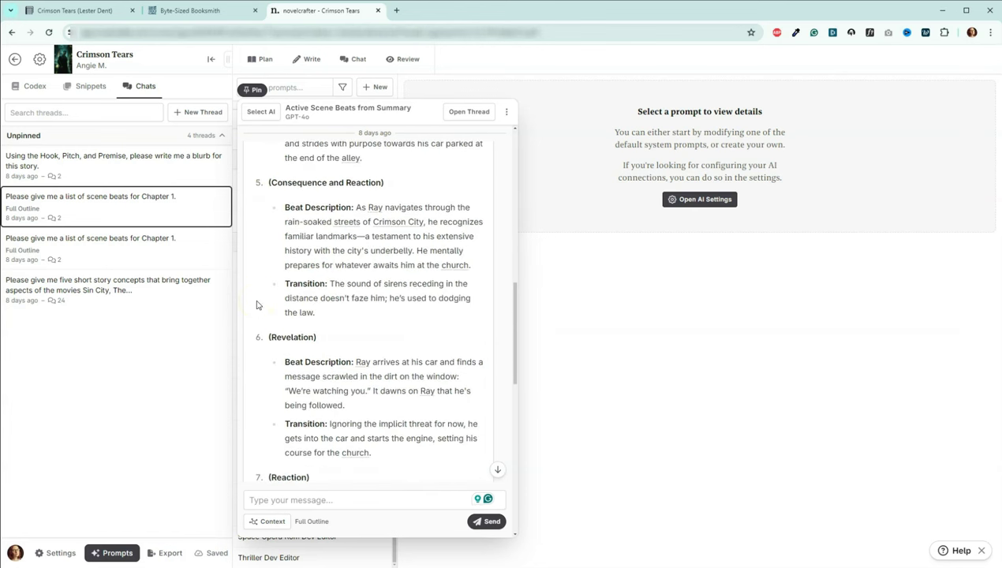
scroll(256, 305, down, 5)
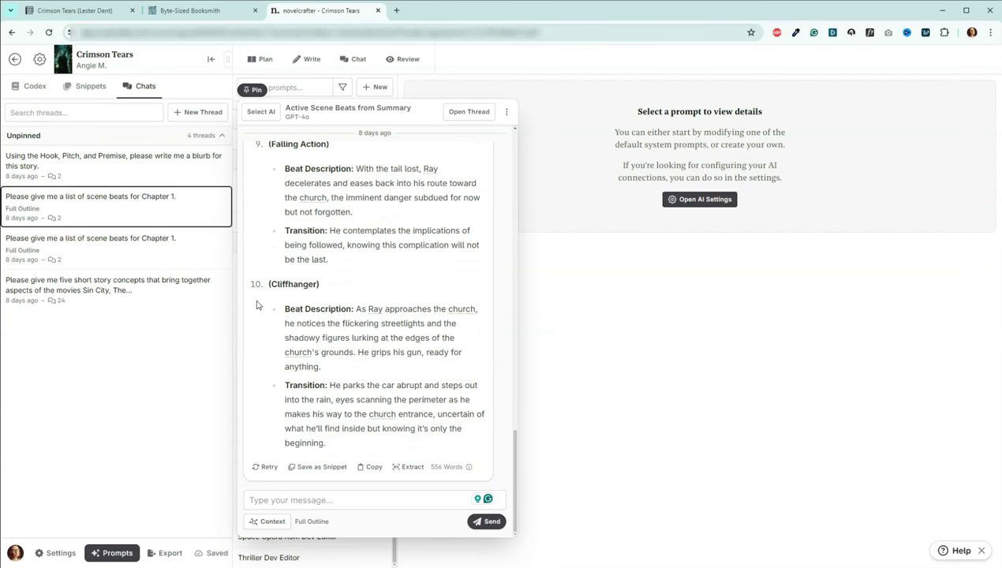
click(256, 306)
Open the Blurb Copywriter thread and read the story blurb requested from the Hook, Pitch and Premise
click(154, 167)
click(154, 174)
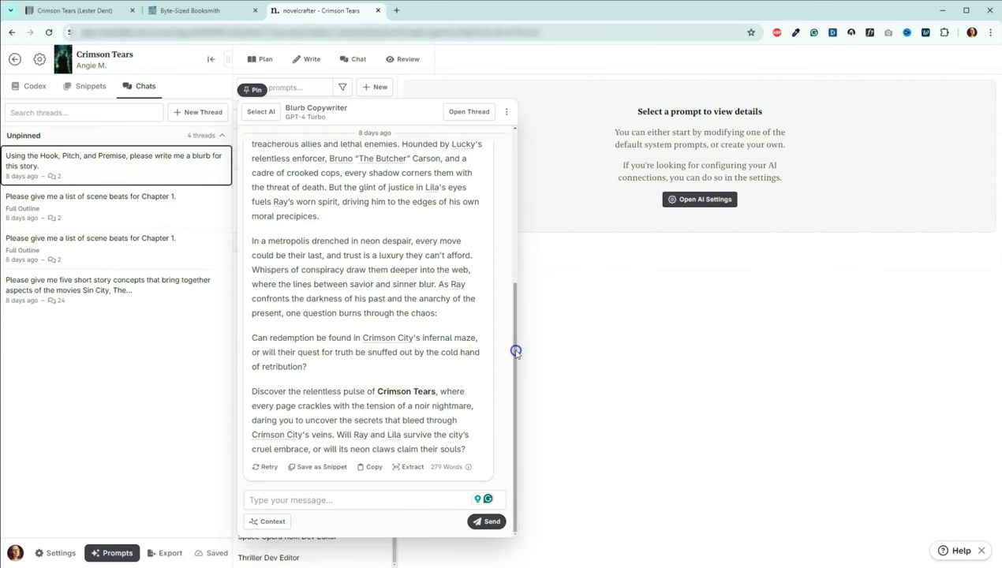
scroll(411, 215, up, 4)
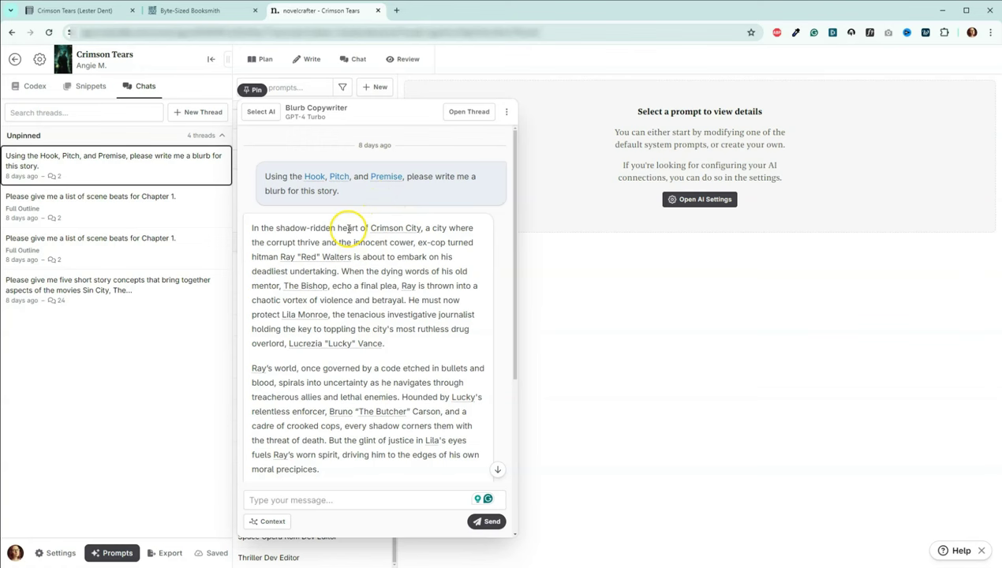
scroll(418, 299, down, 2)
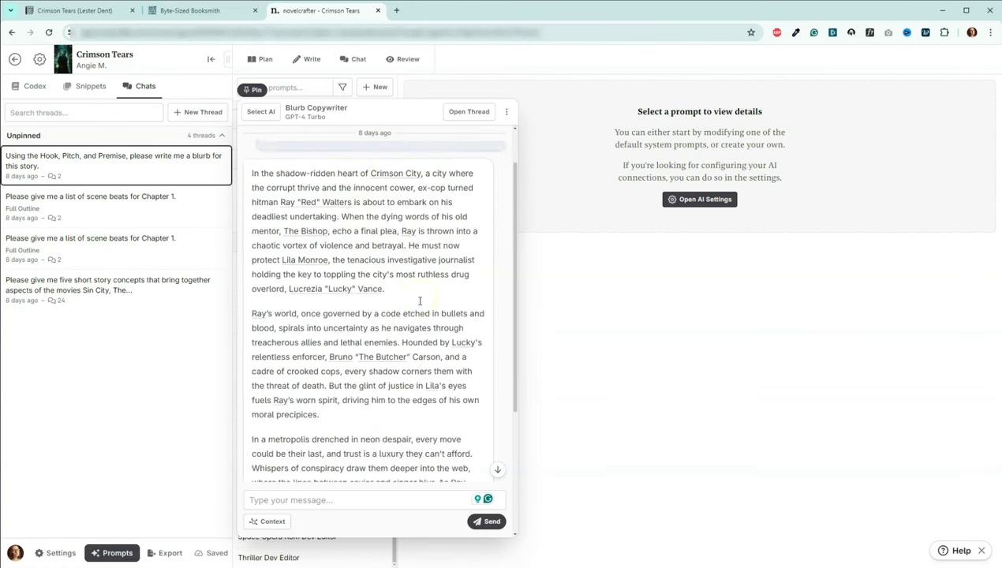
scroll(420, 300, down, 3)
scroll(420, 301, down, 1)
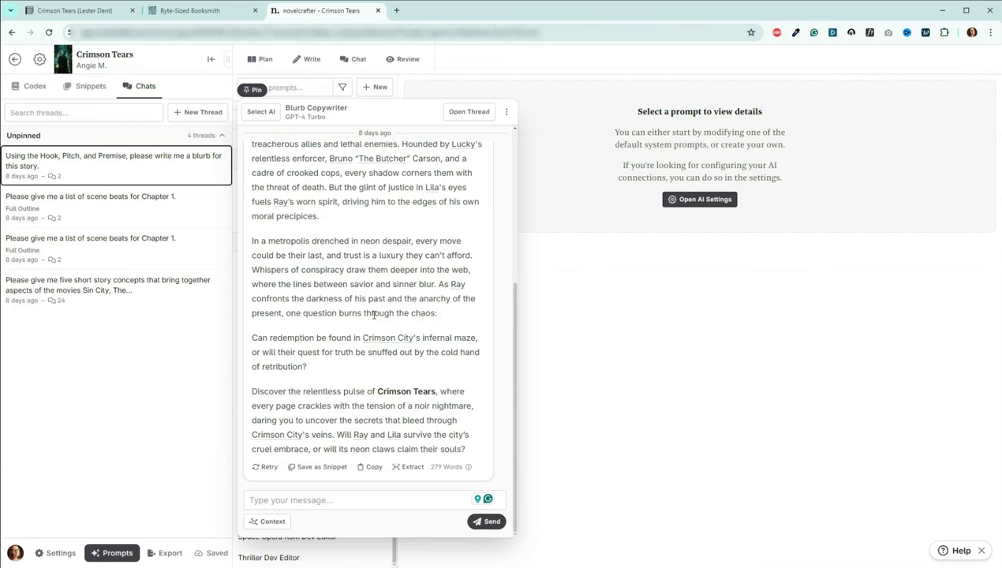
scroll(374, 314, up, 5)
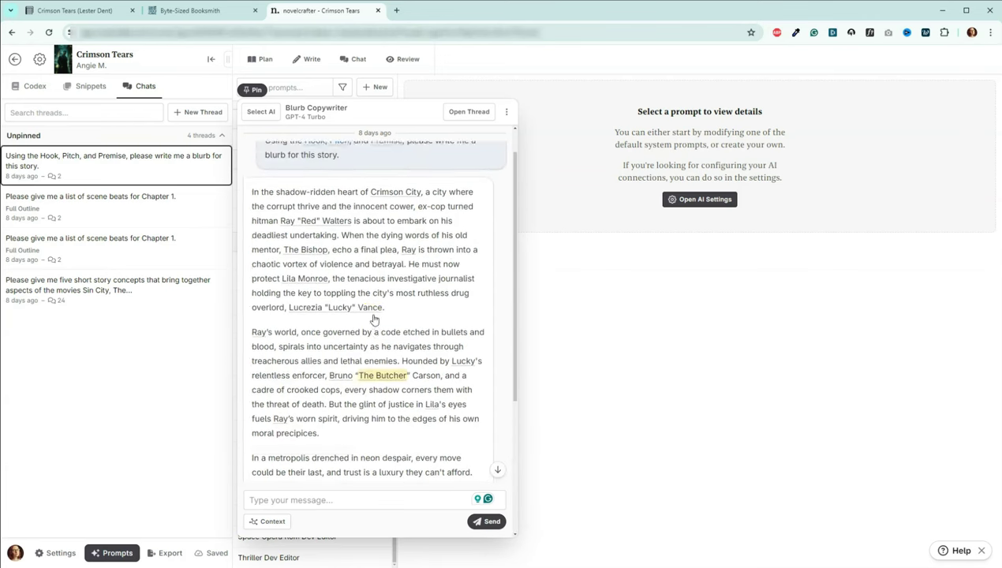
Open the Crimson Tears novel settings and view its metadata and full cover image
click(377, 329)
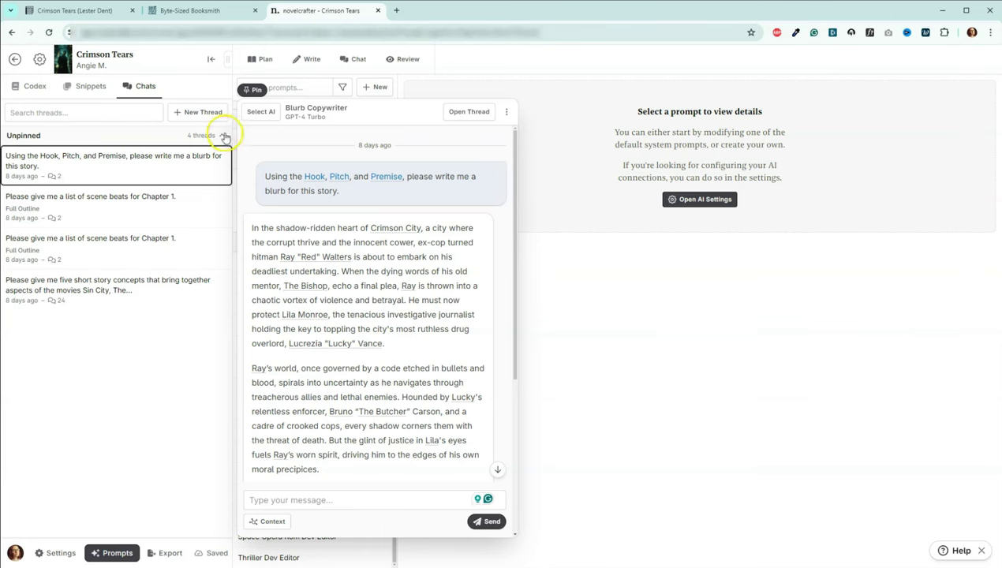
click(65, 61)
click(66, 61)
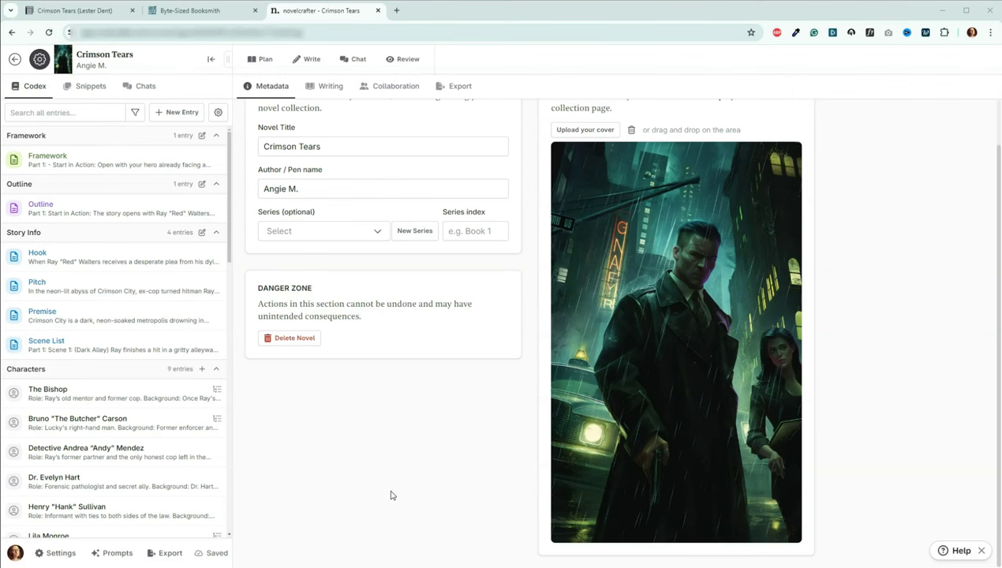
scroll(269, 481, up, 2)
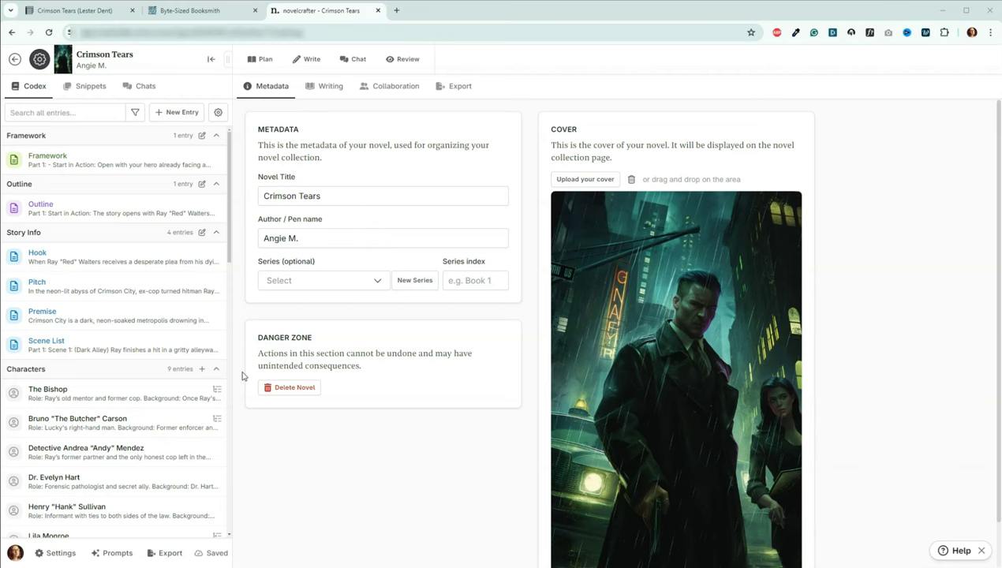
scroll(476, 467, down, 1)
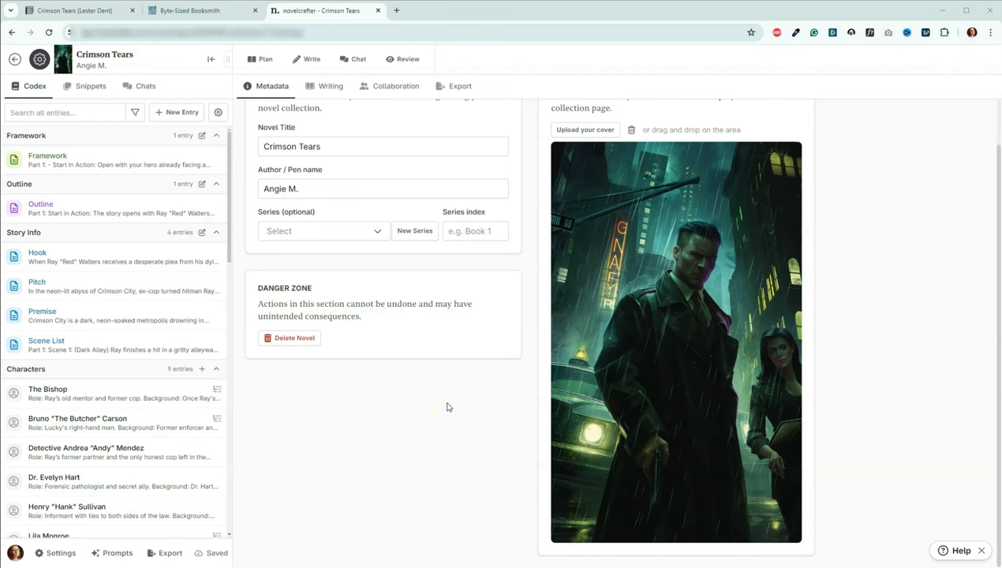
scroll(447, 408, up, 1)
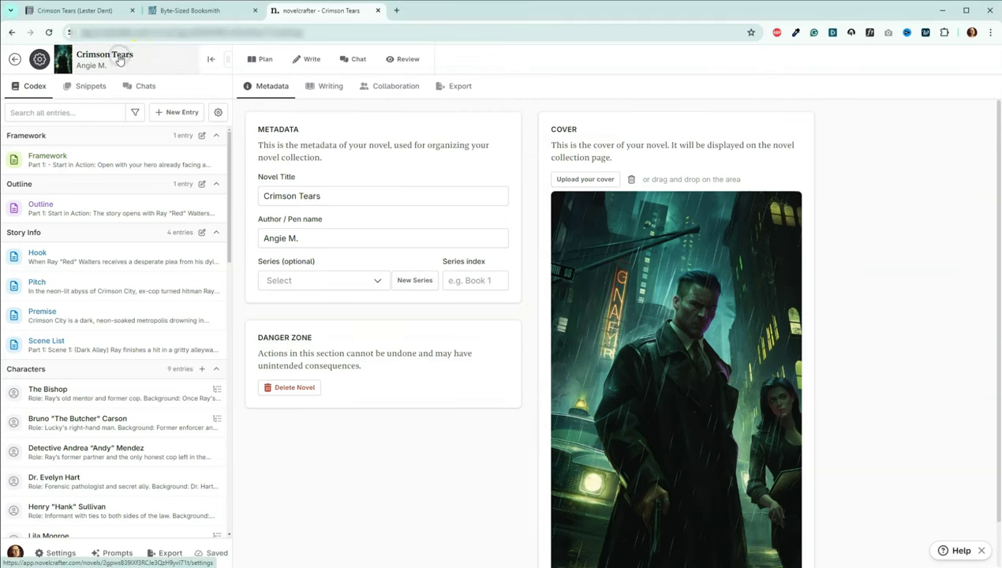
Open the Framework codex entry to view its details and description
click(39, 59)
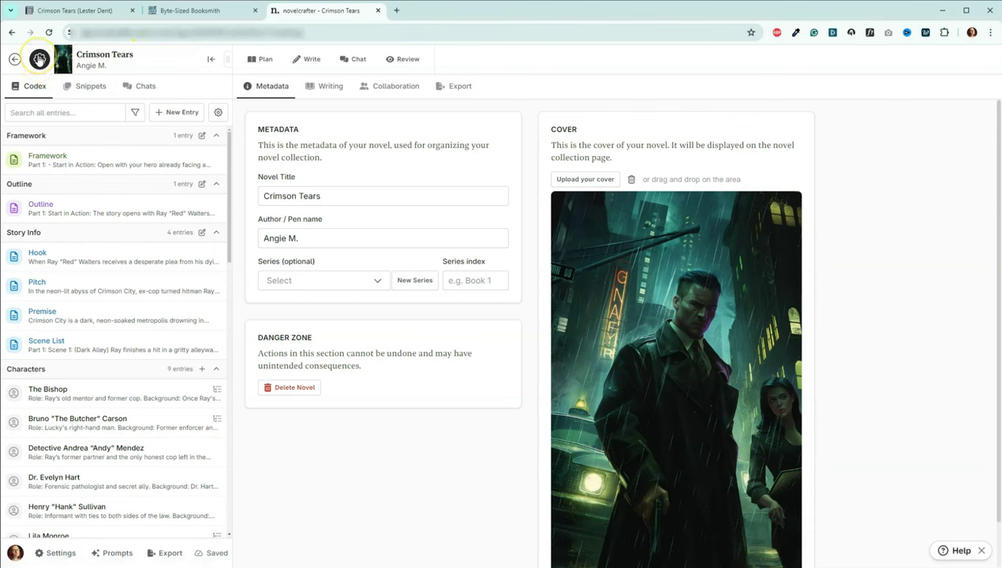
click(55, 157)
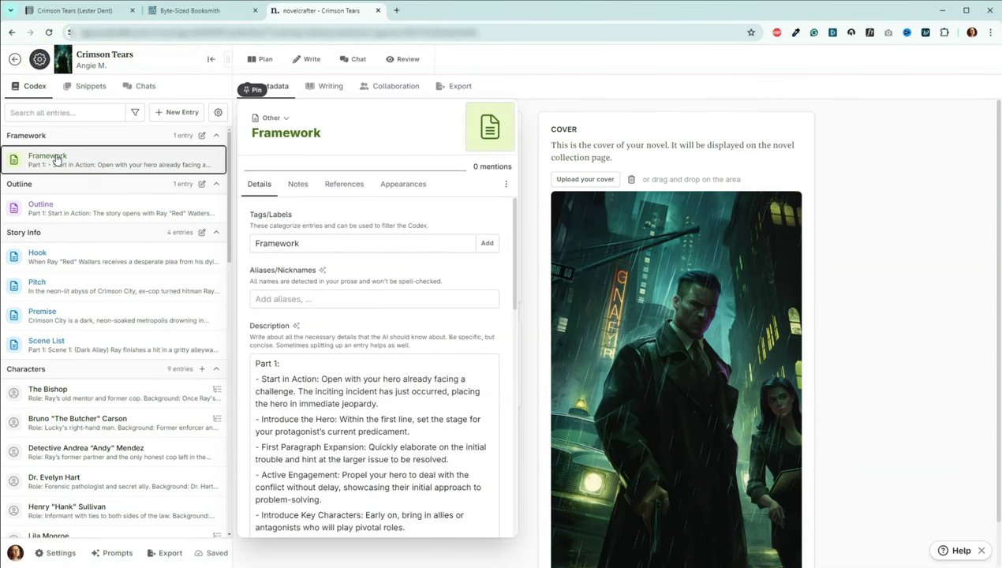